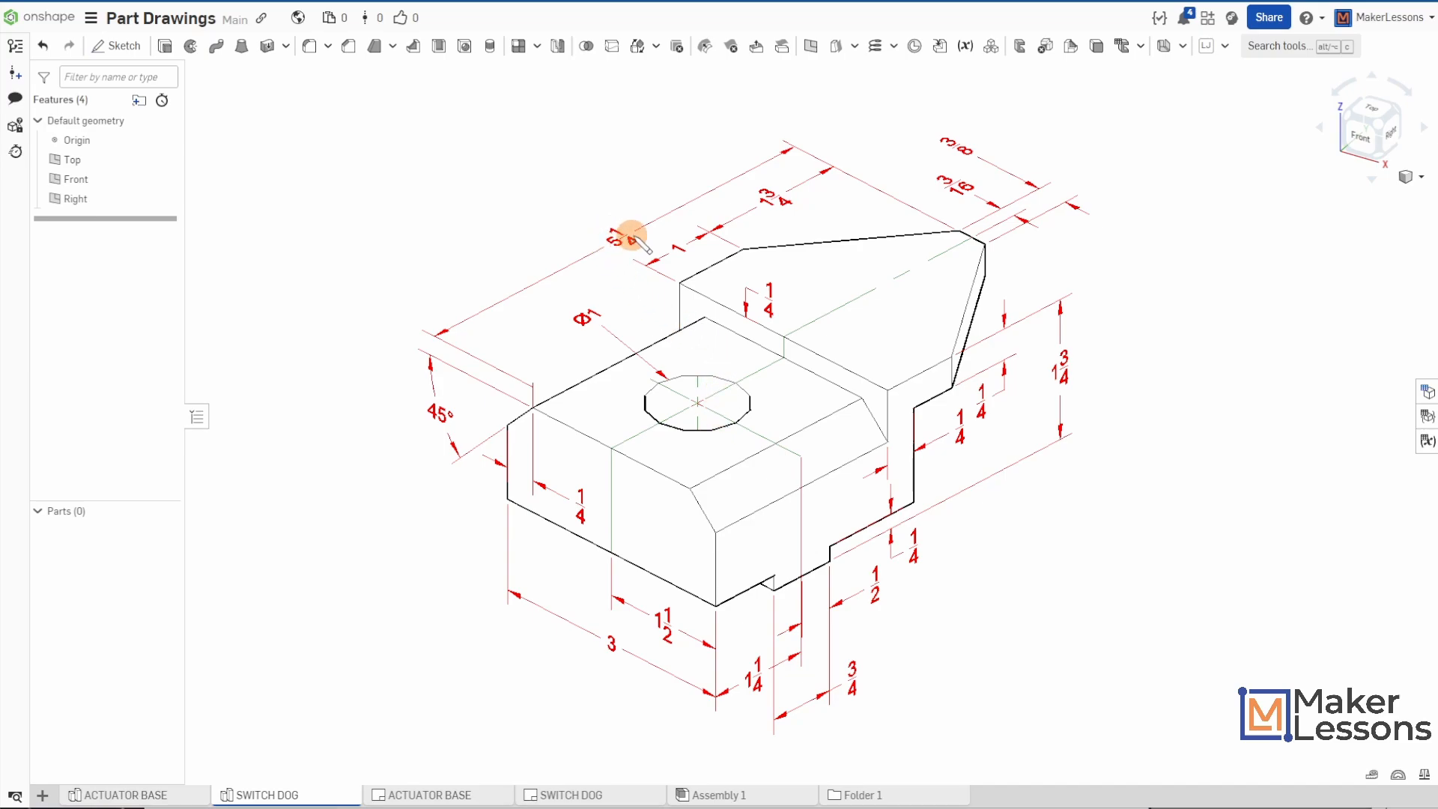
# - Start a new sketch on the Right plane and view it straight on
pyautogui.click(629, 241)
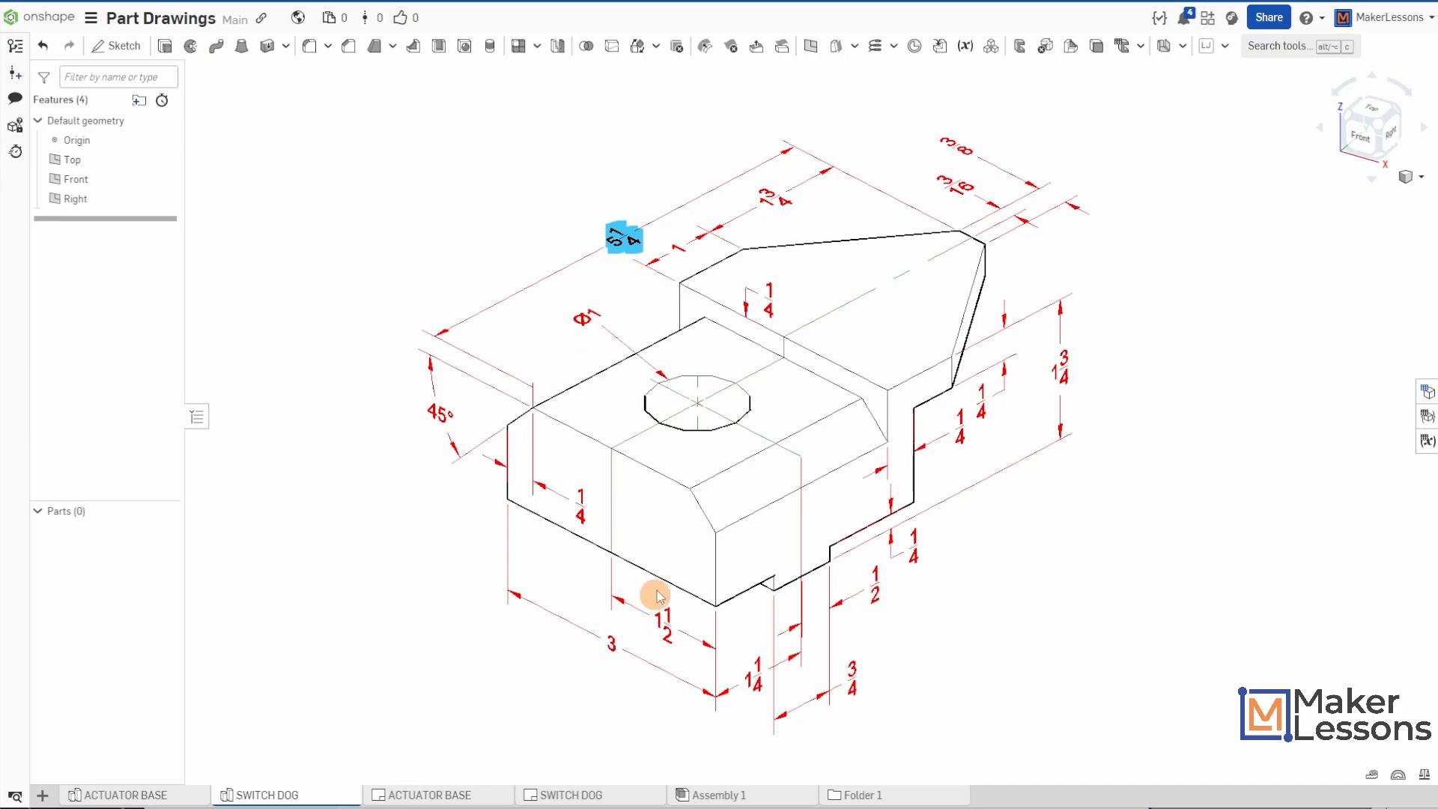
pyautogui.click(1063, 363)
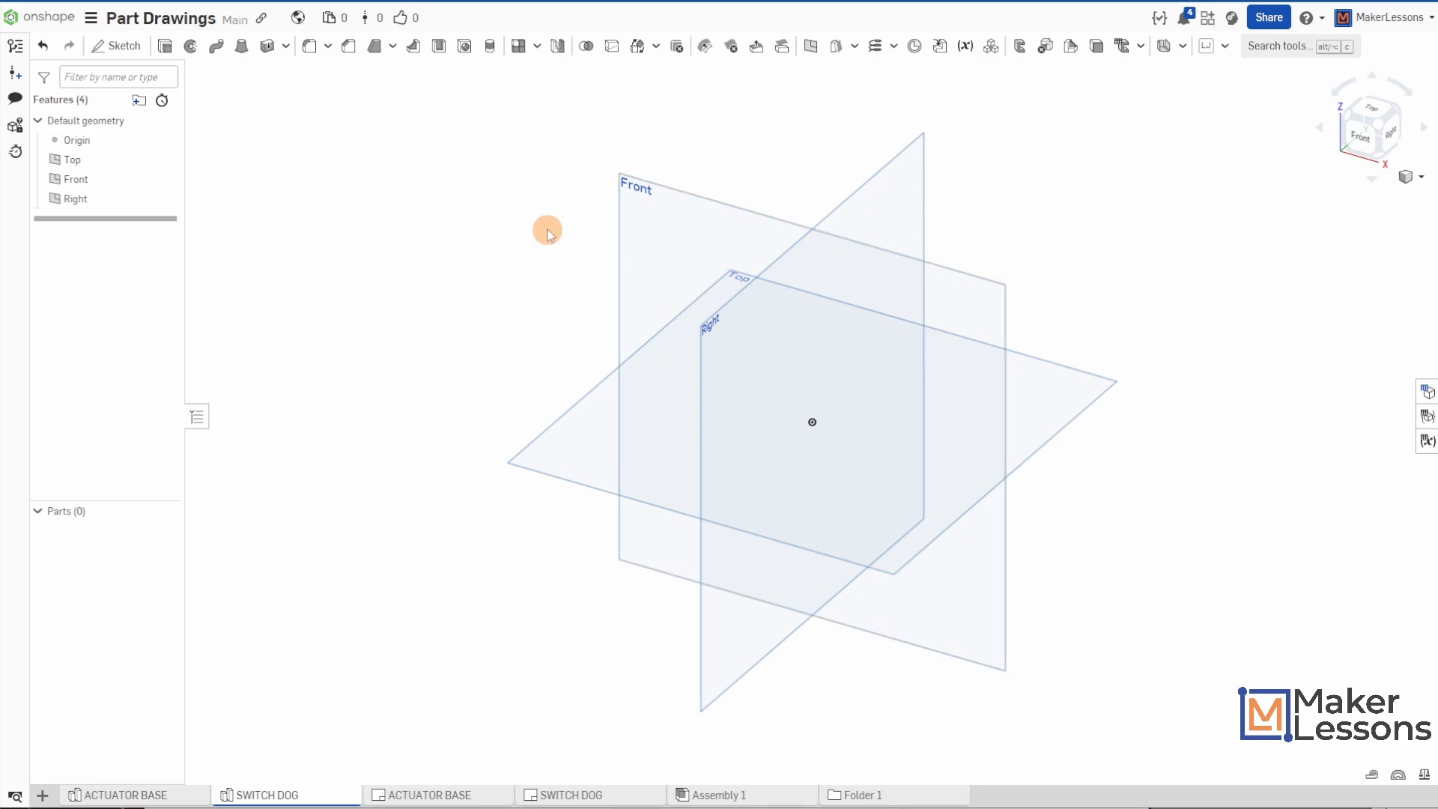
pyautogui.press('s')
pyautogui.click(569, 220)
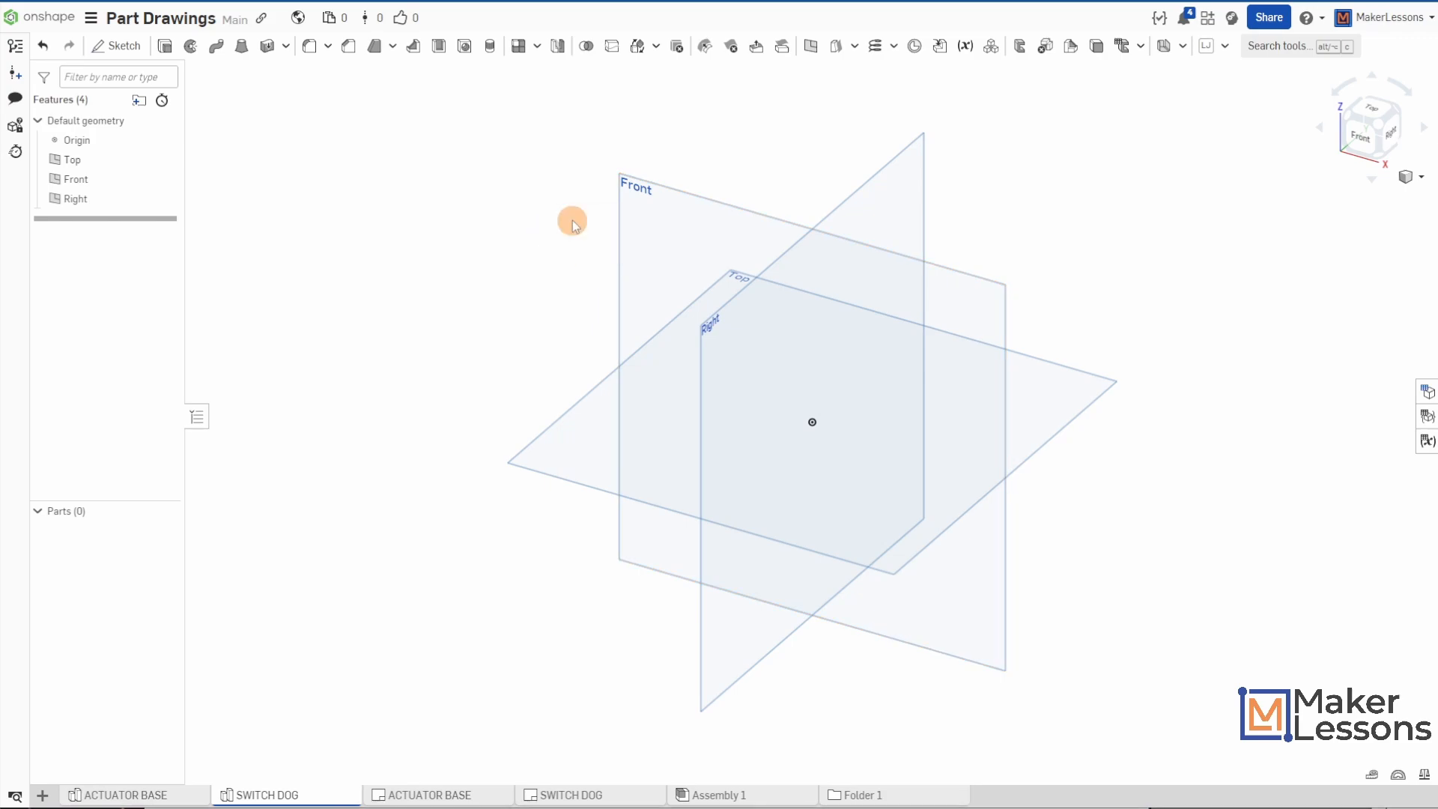
pyautogui.click(711, 339)
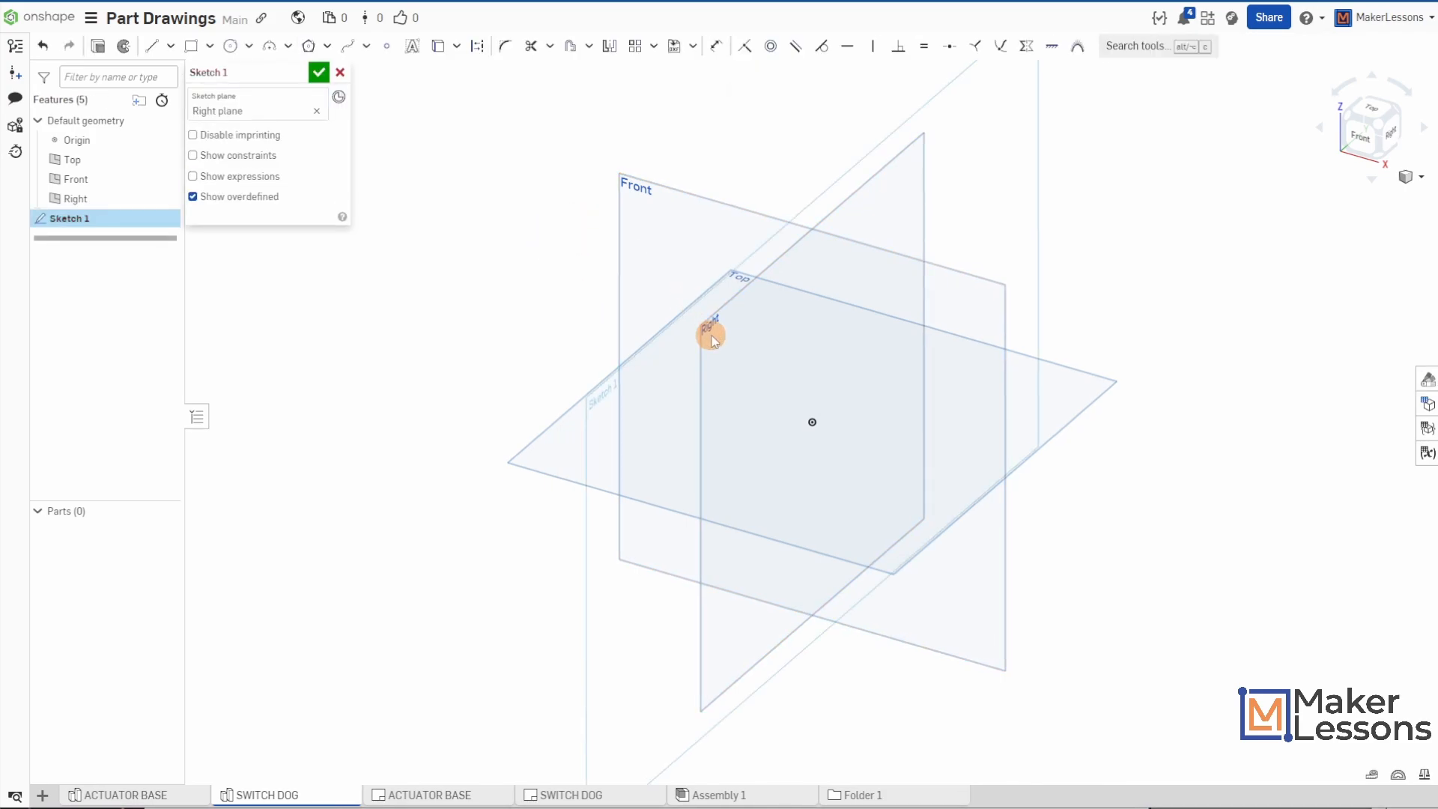
pyautogui.press('n')
pyautogui.press('p')
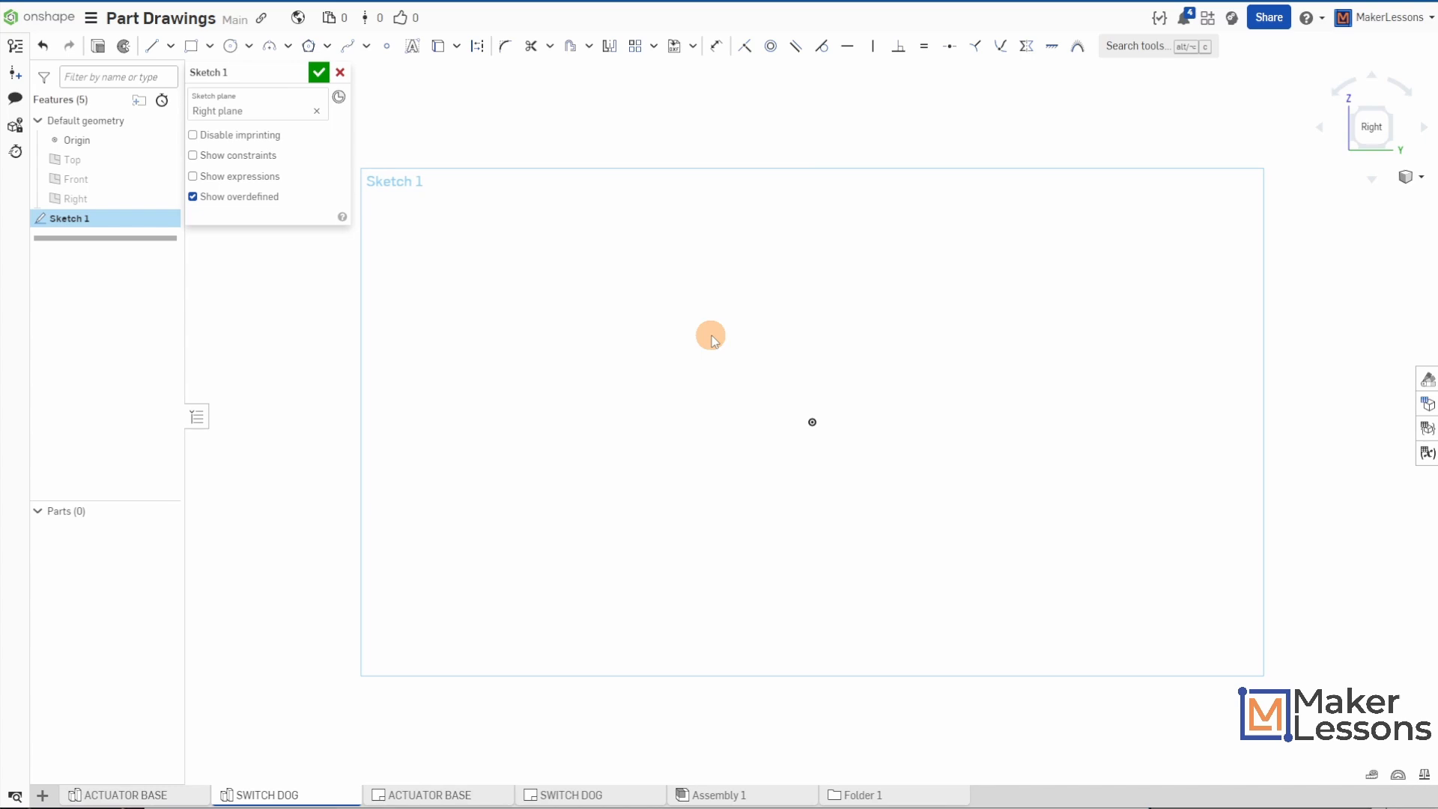
# - Sketch a center-point rectangle centred on the origin, 5.25 in wide and 1.75 in high
pyautogui.press('s')
pyautogui.click(780, 324)
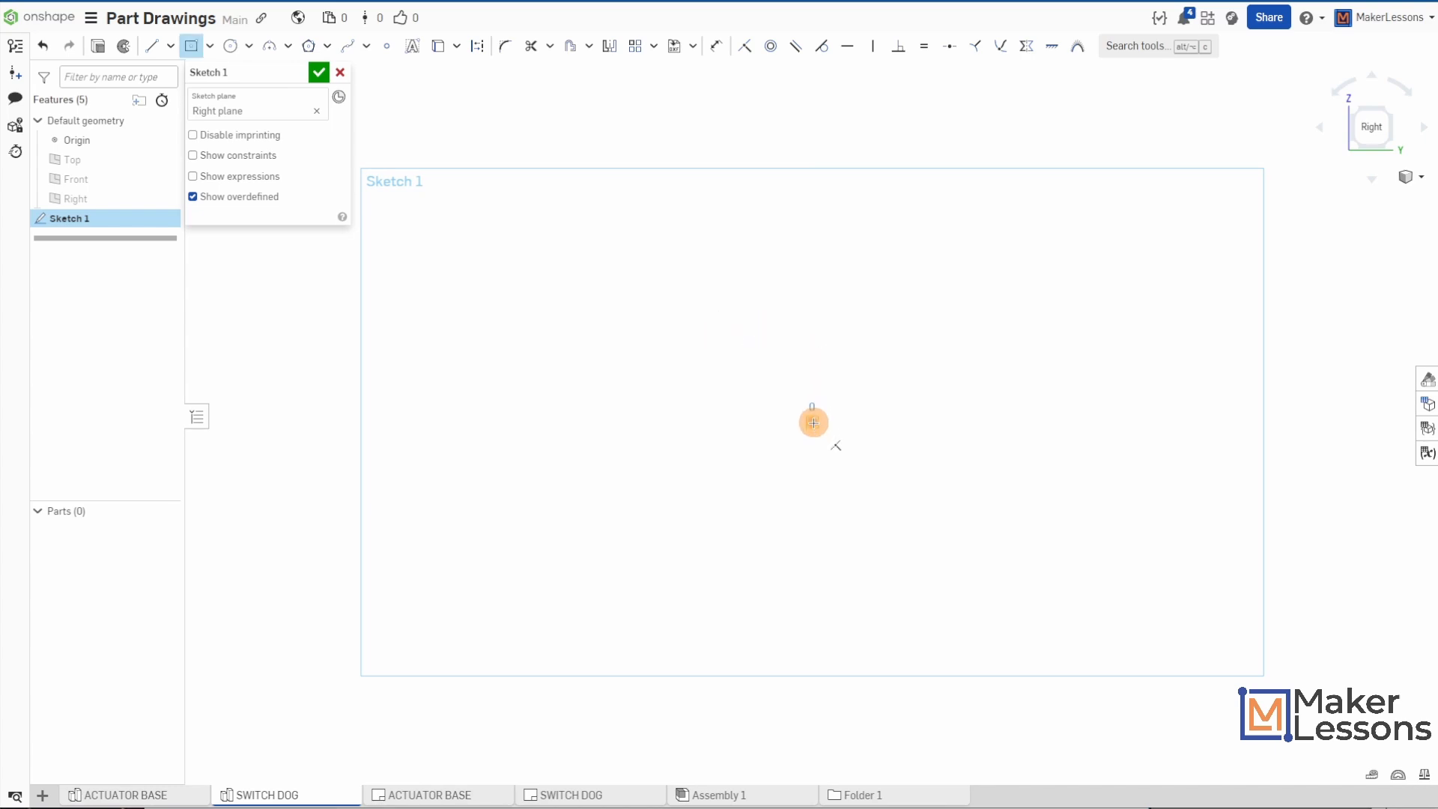
pyautogui.click(813, 423)
pyautogui.click(1022, 322)
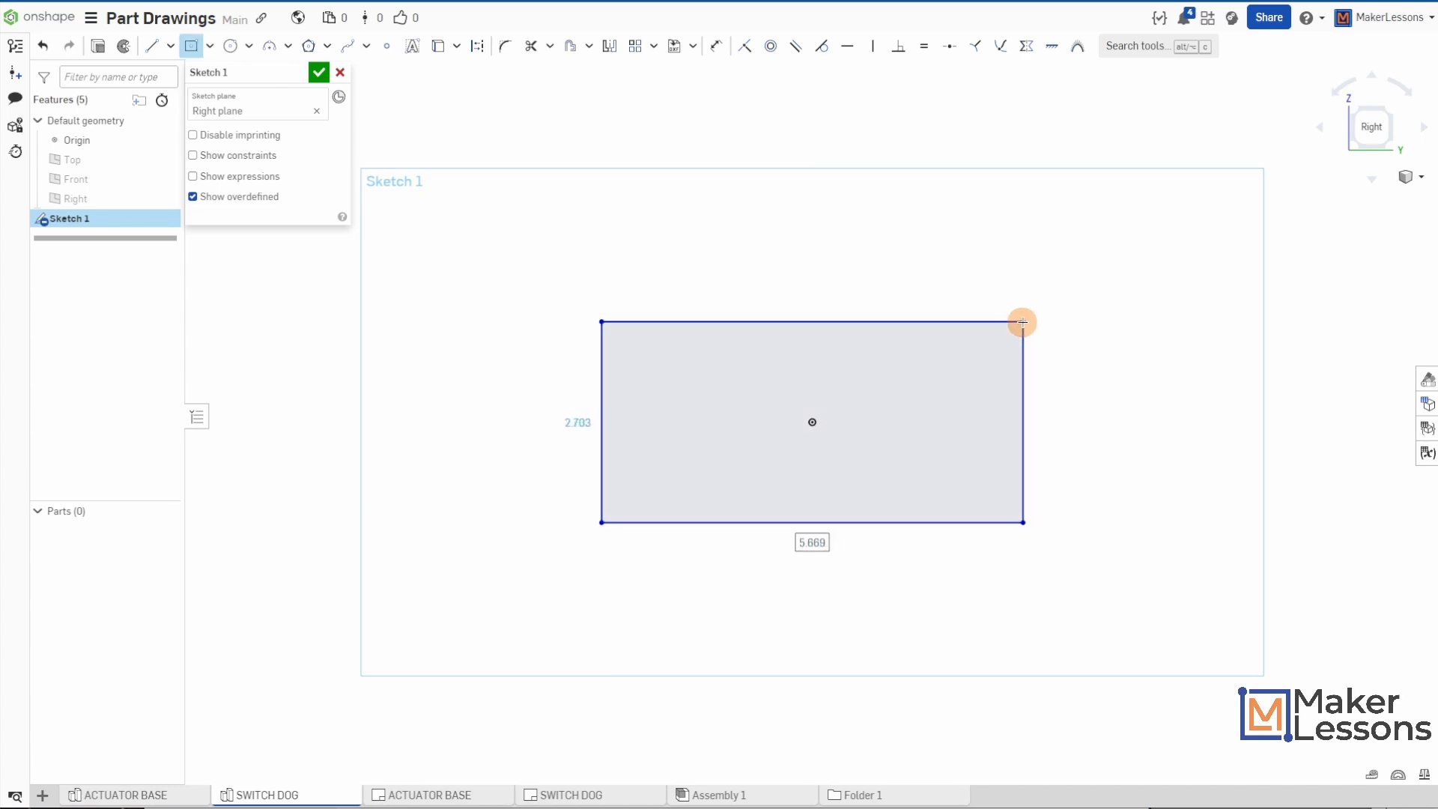
pyautogui.write('5')
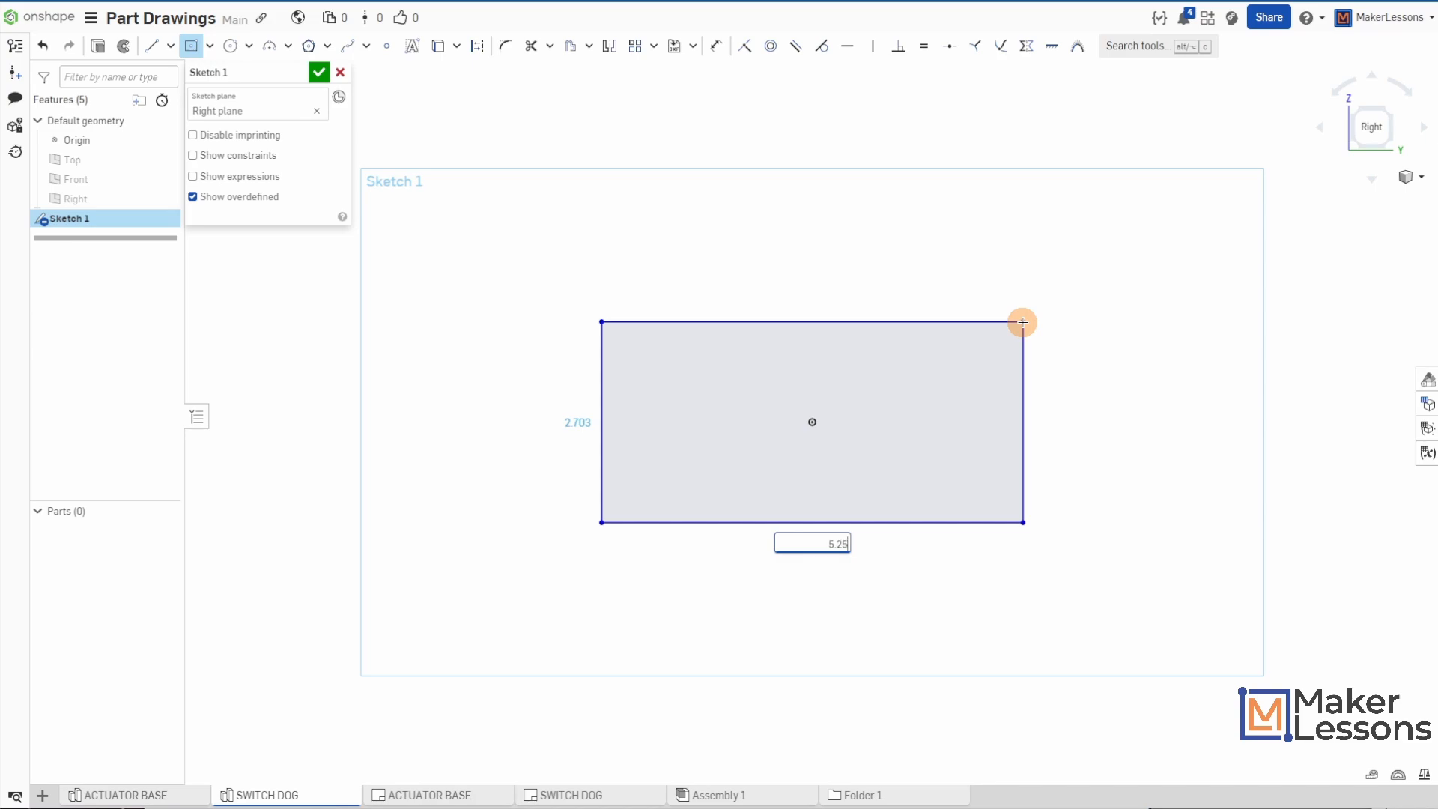
pyautogui.write('.25')
pyautogui.press('Return')
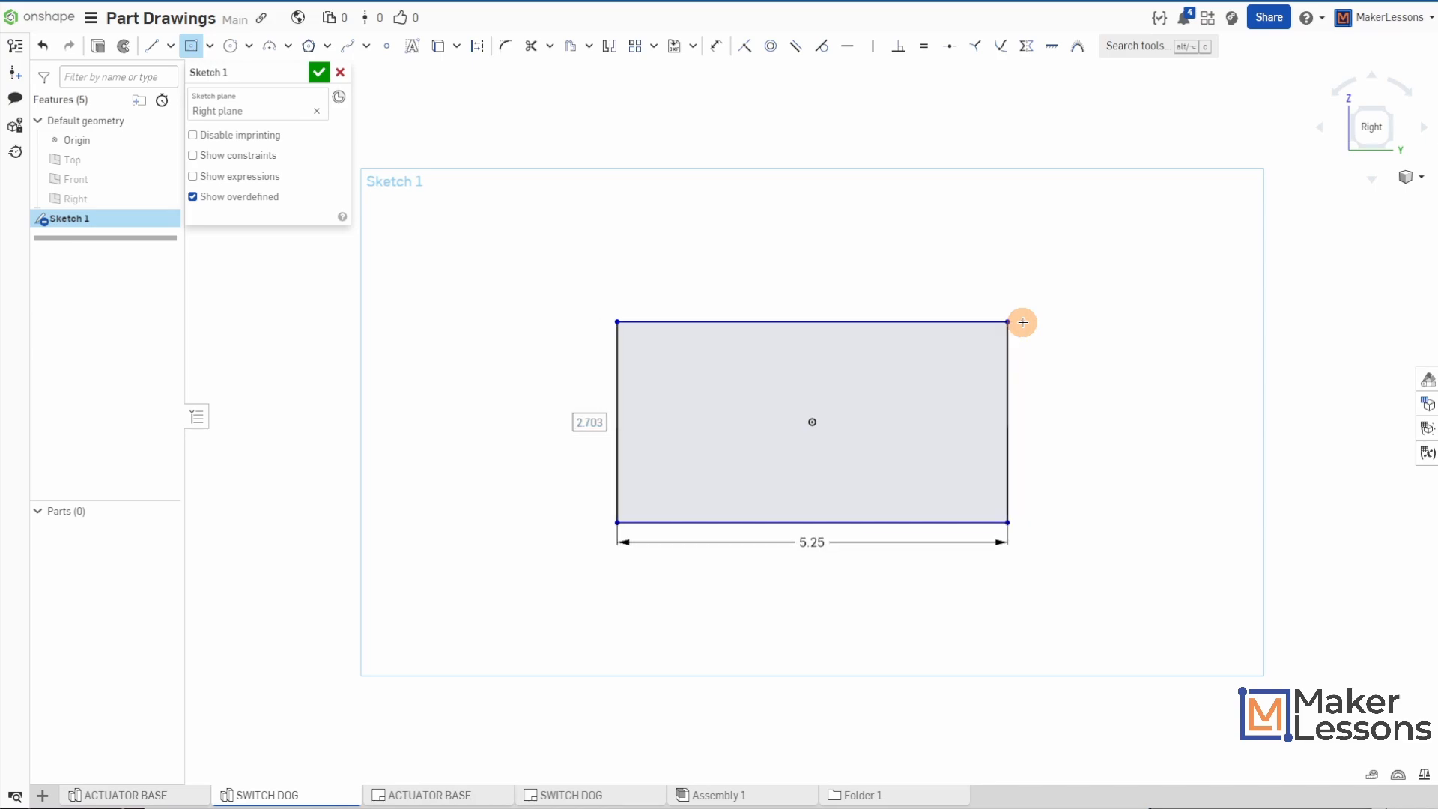
pyautogui.write('1.75')
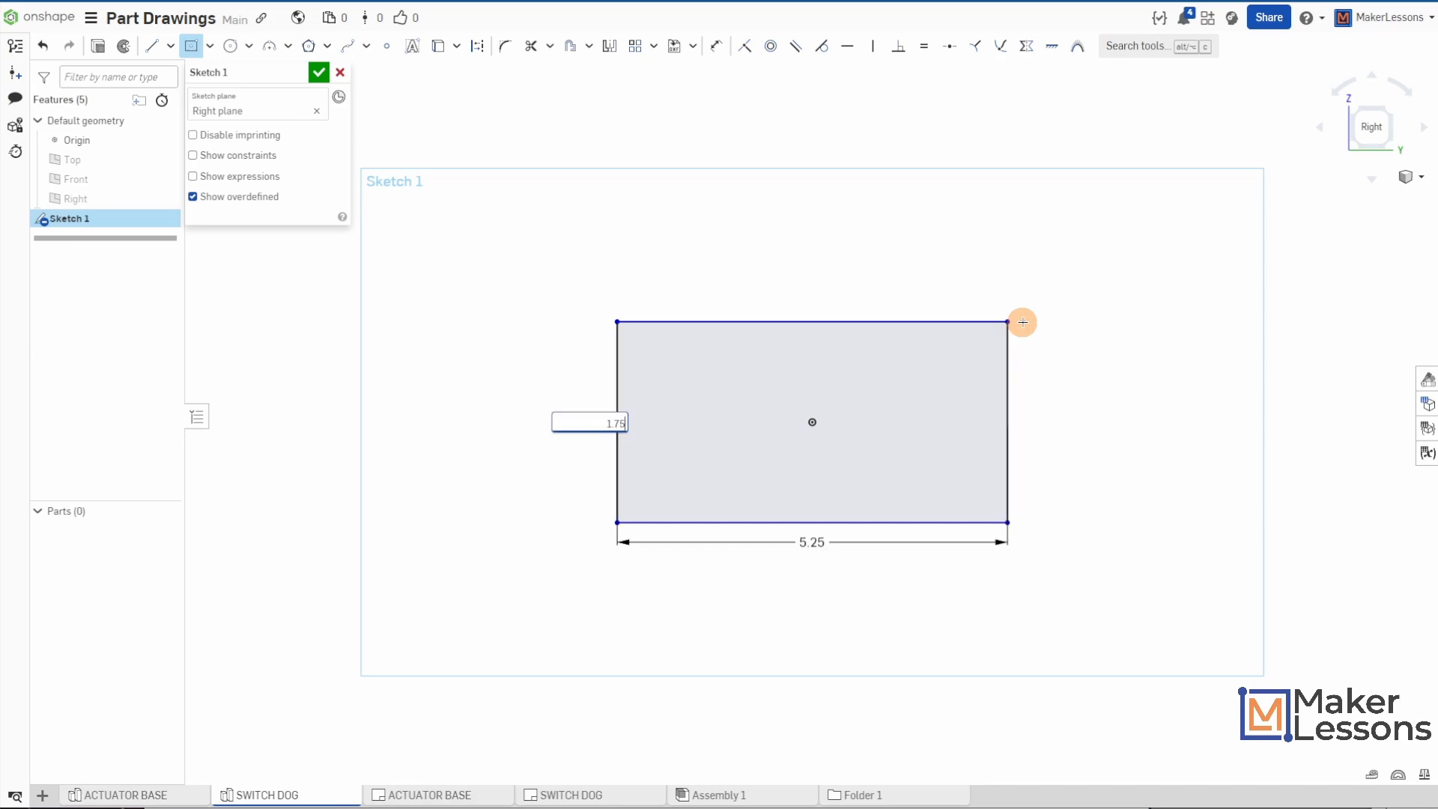
pyautogui.press('Return')
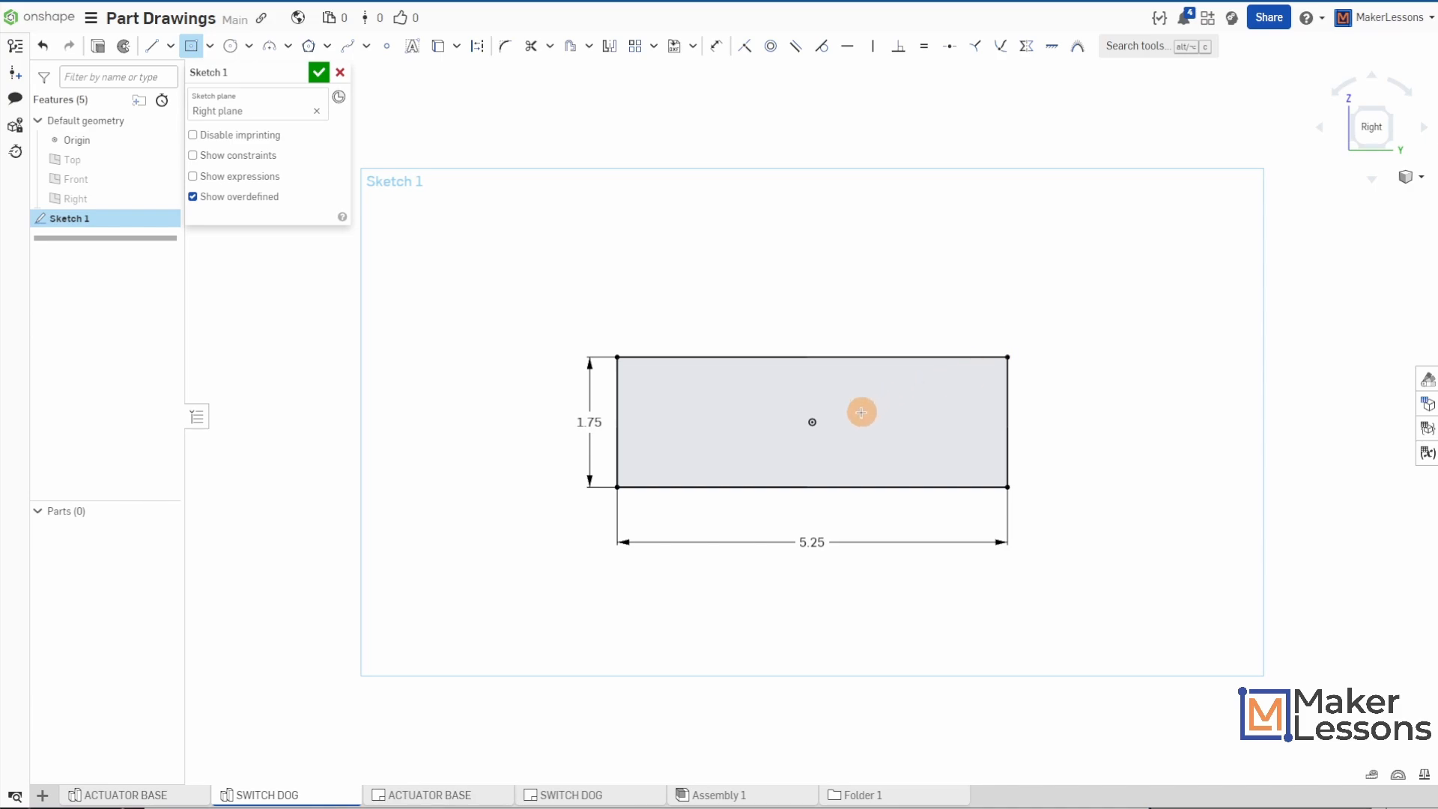
# - Sketch a corner rectangle inward from the large rectangle's upper-right corner, 2.75 in wide and 0.25 in high
pyautogui.scroll(2, 860, 411)
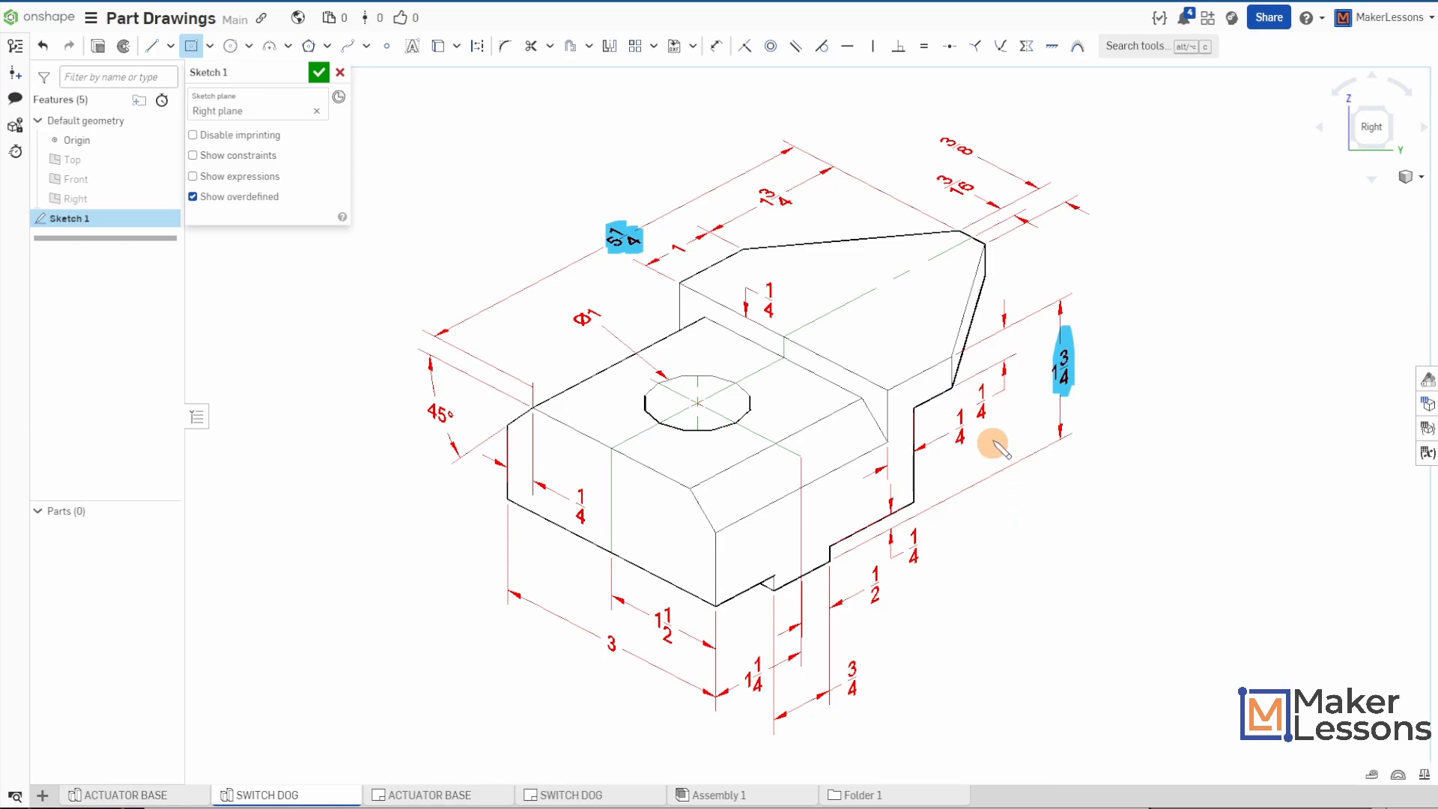
pyautogui.moveTo(979, 379); pyautogui.dragTo(982, 416)
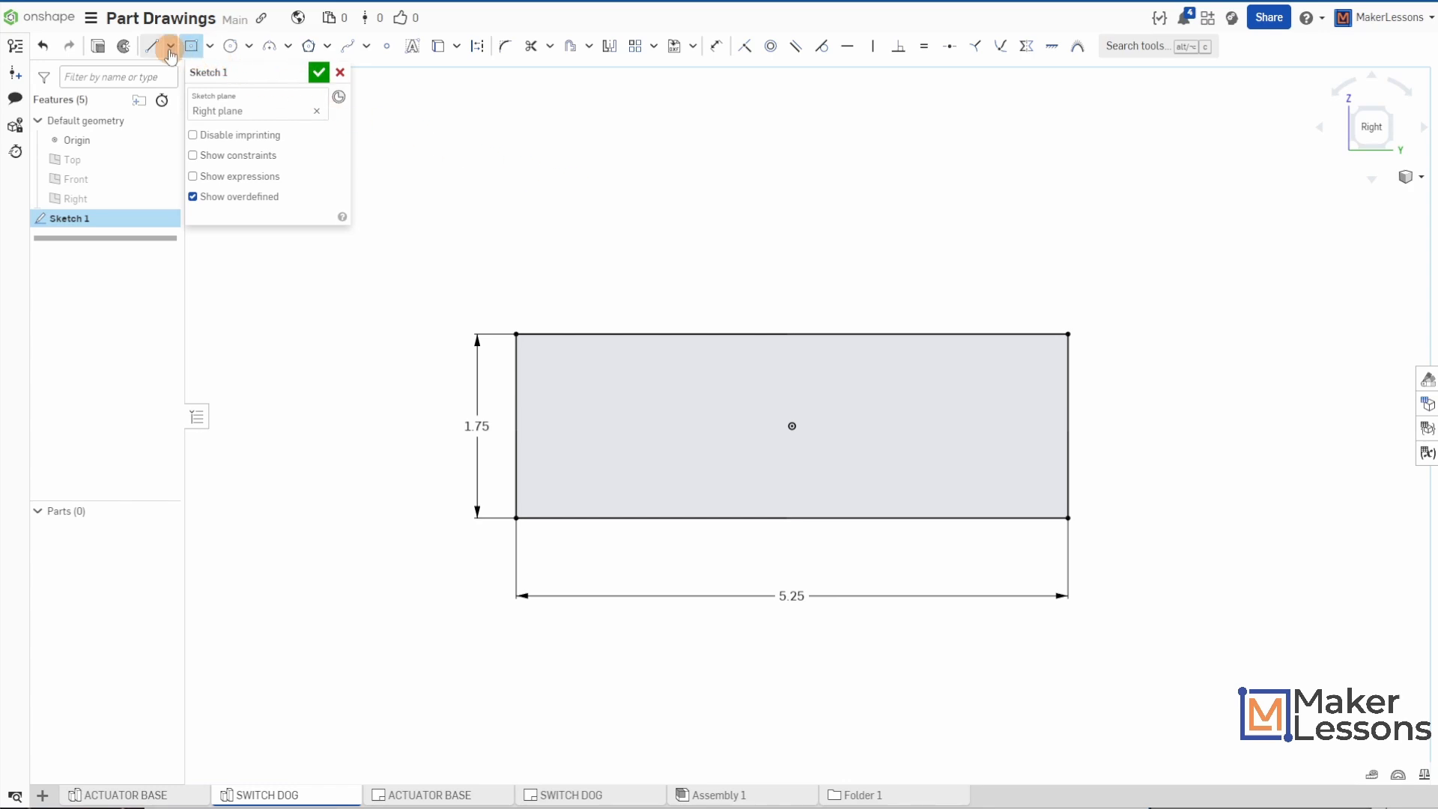
pyautogui.press('s')
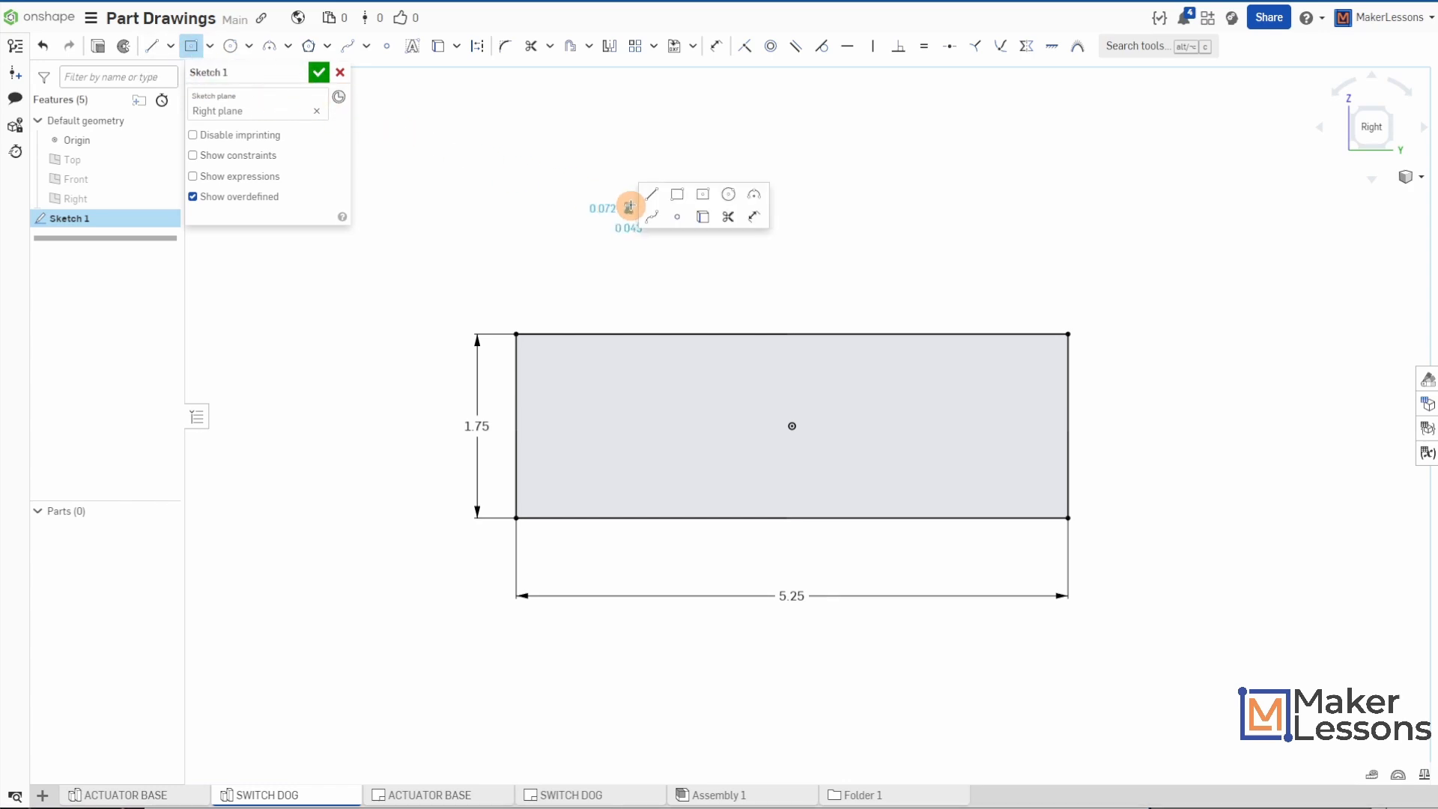
pyautogui.press('Escape')
pyautogui.press('s')
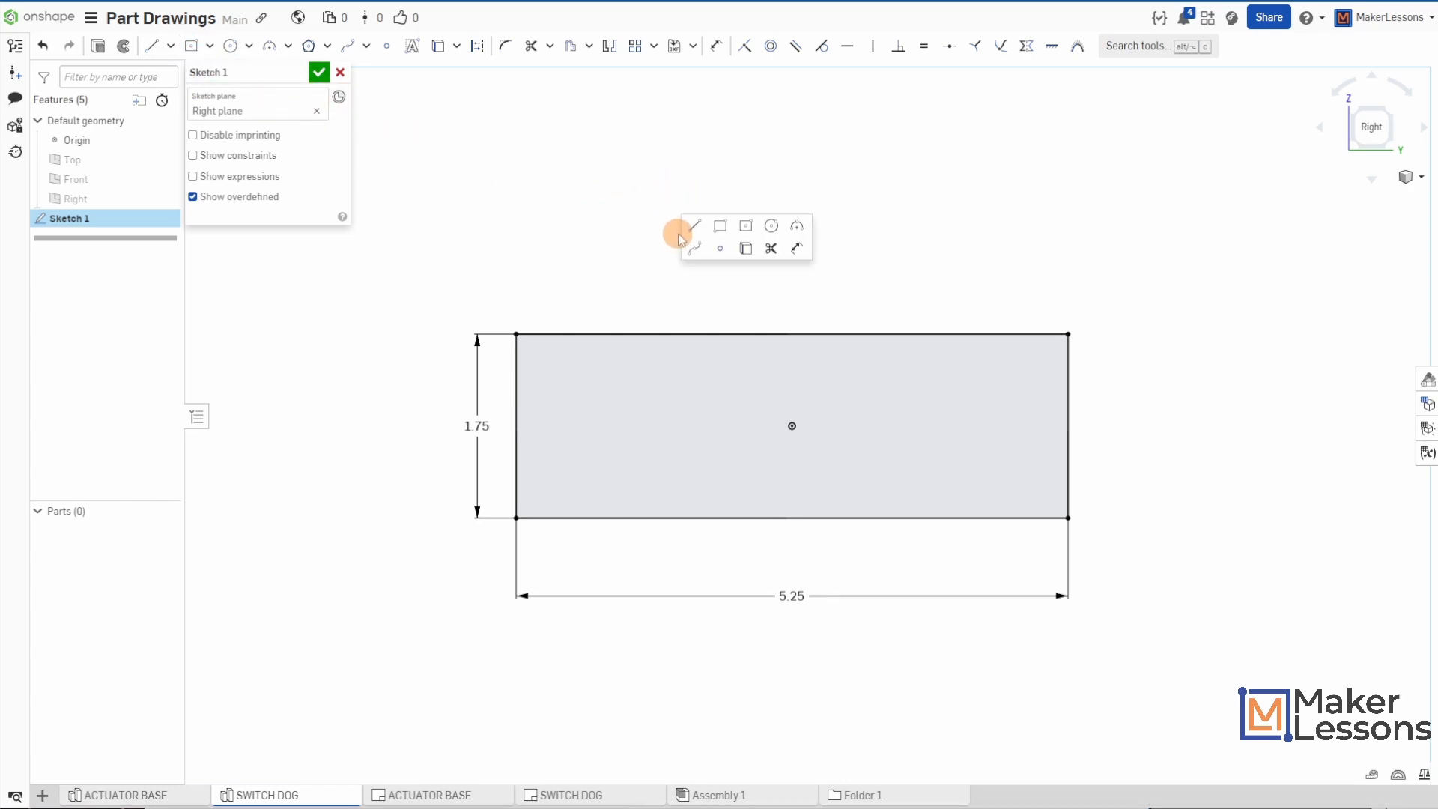
pyautogui.click(720, 227)
pyautogui.click(1068, 334)
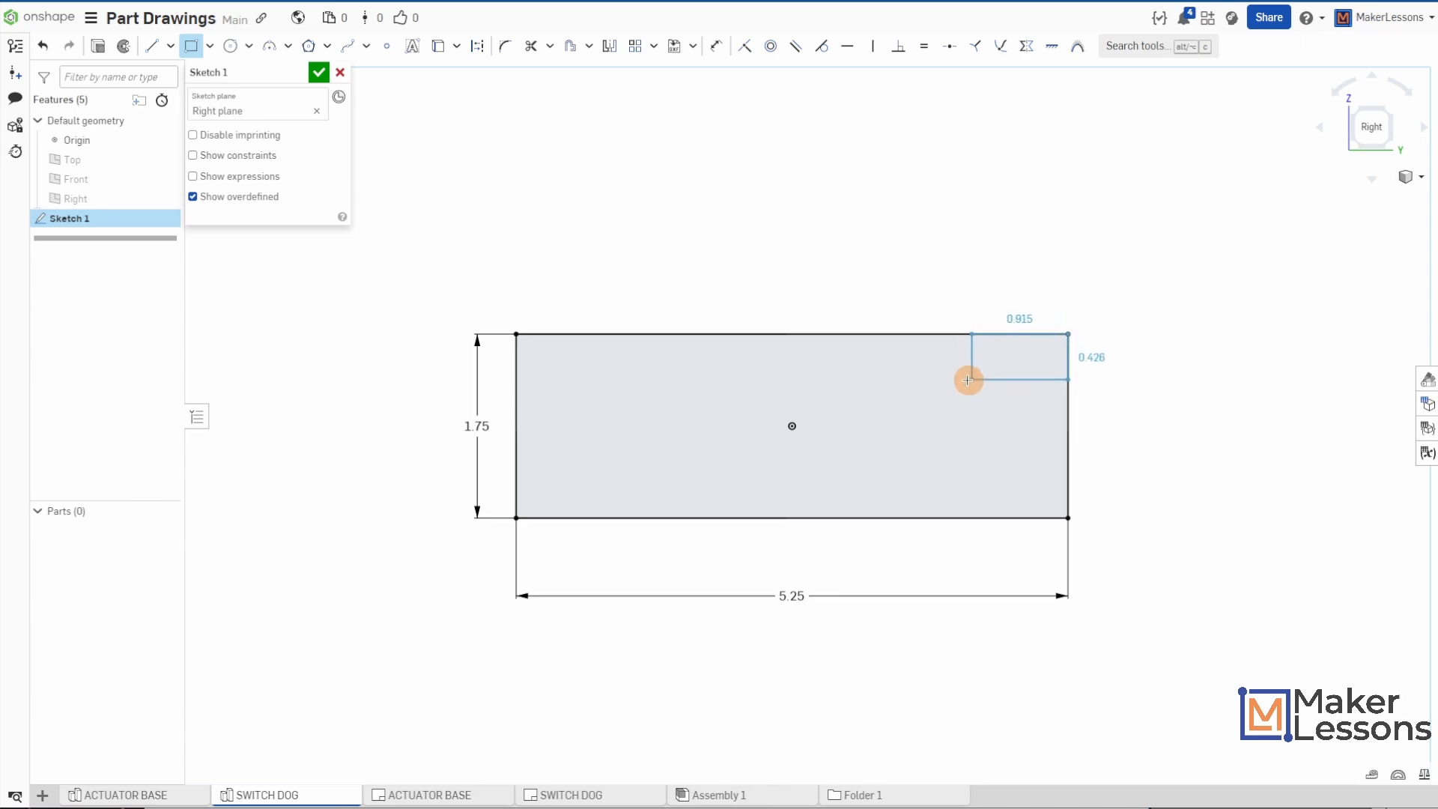
pyautogui.click(904, 386)
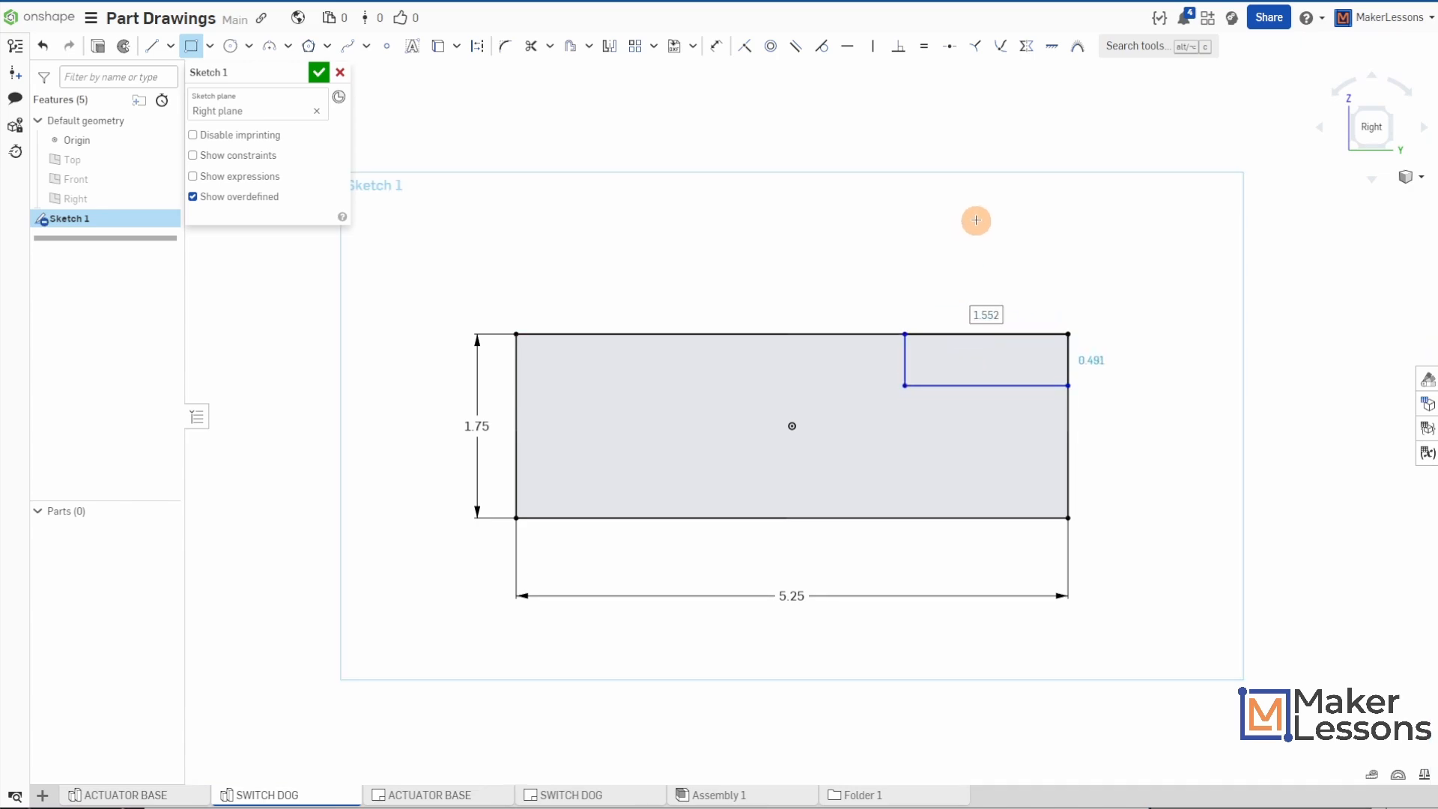
pyautogui.write('2.76')
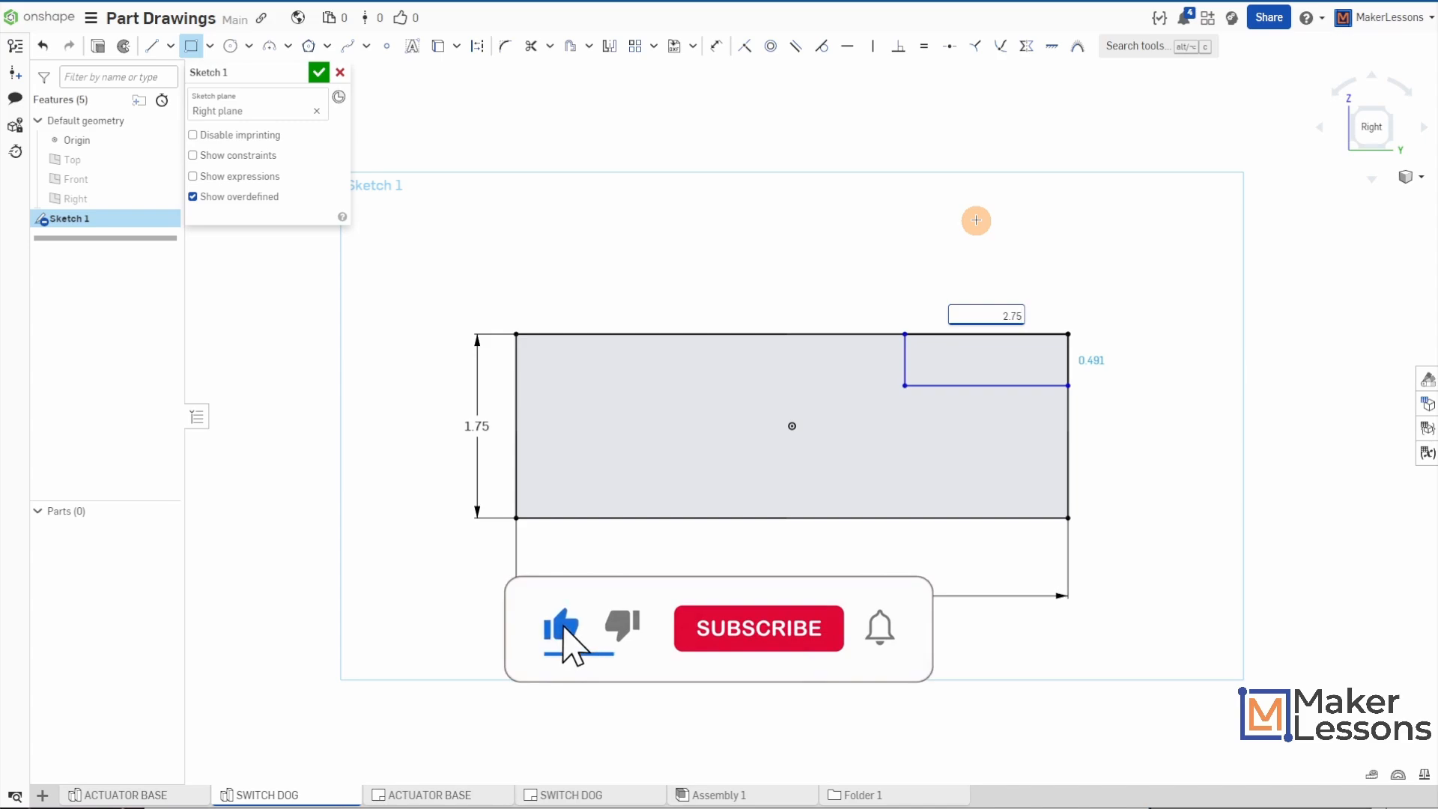
pyautogui.write('5')
pyautogui.press('Tab')
pyautogui.write('25')
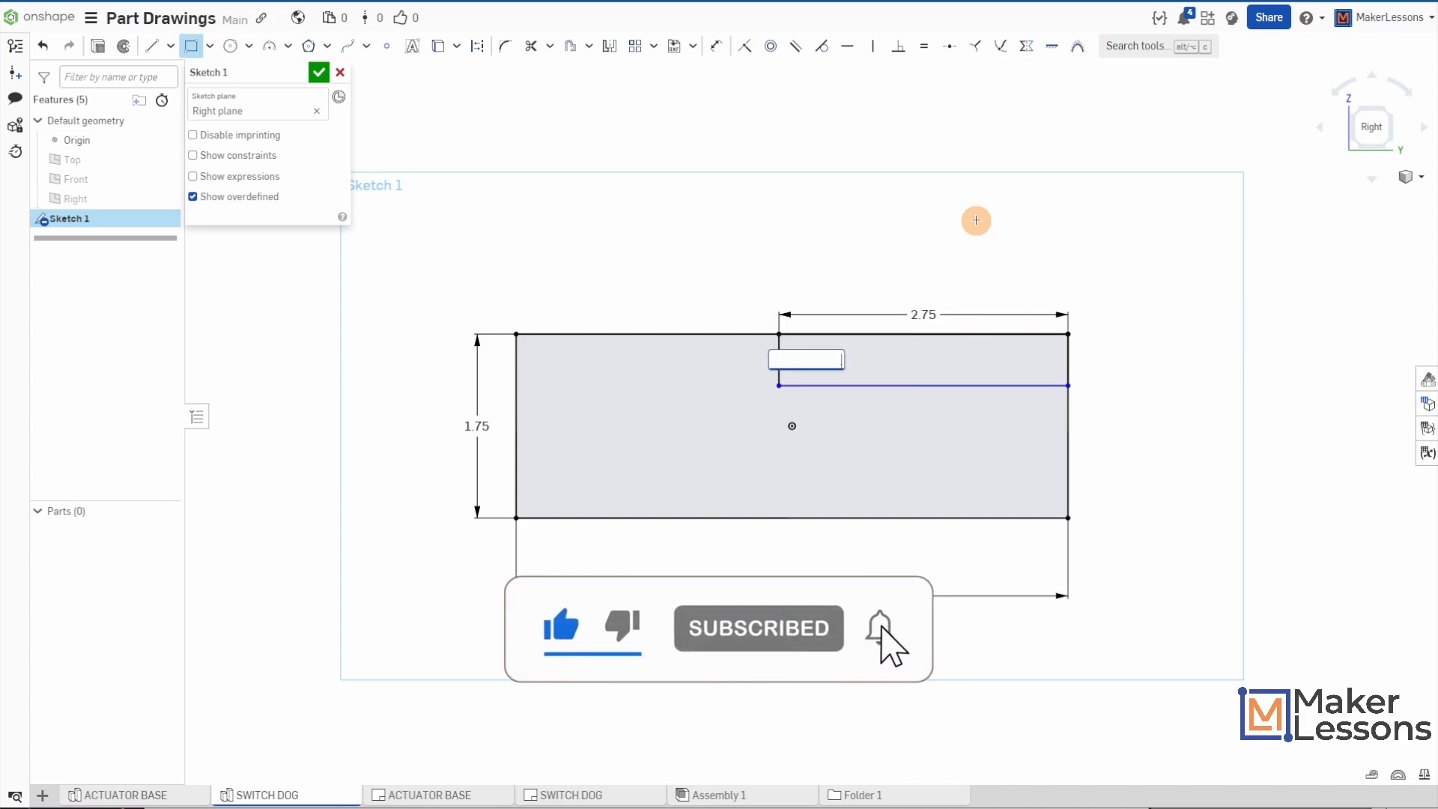
pyautogui.press('Return')
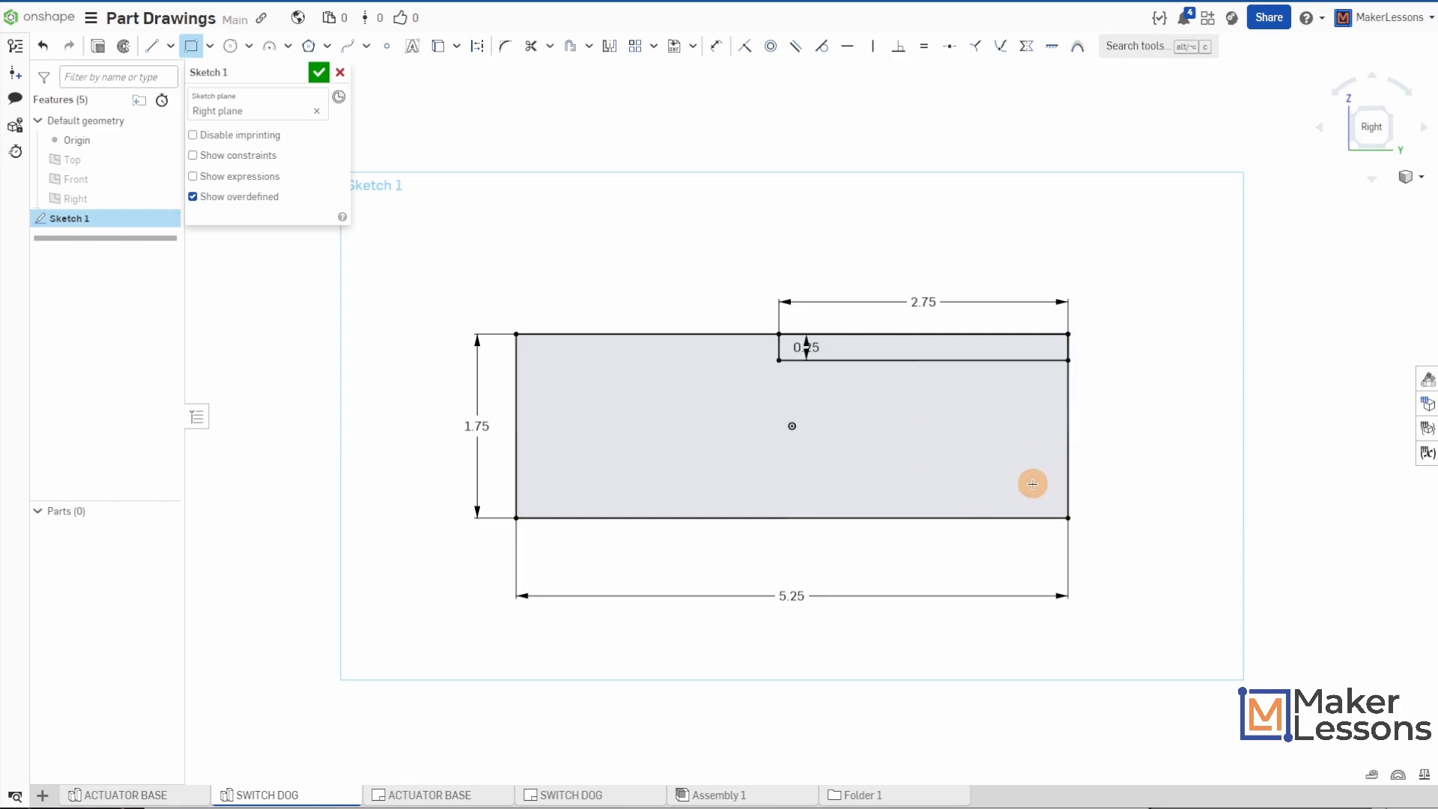
# - Sketch a small rectangle, about 0.89 in by 0.37 in, rising from the left part of the large rectangle's bottom edge
pyautogui.click(610, 516)
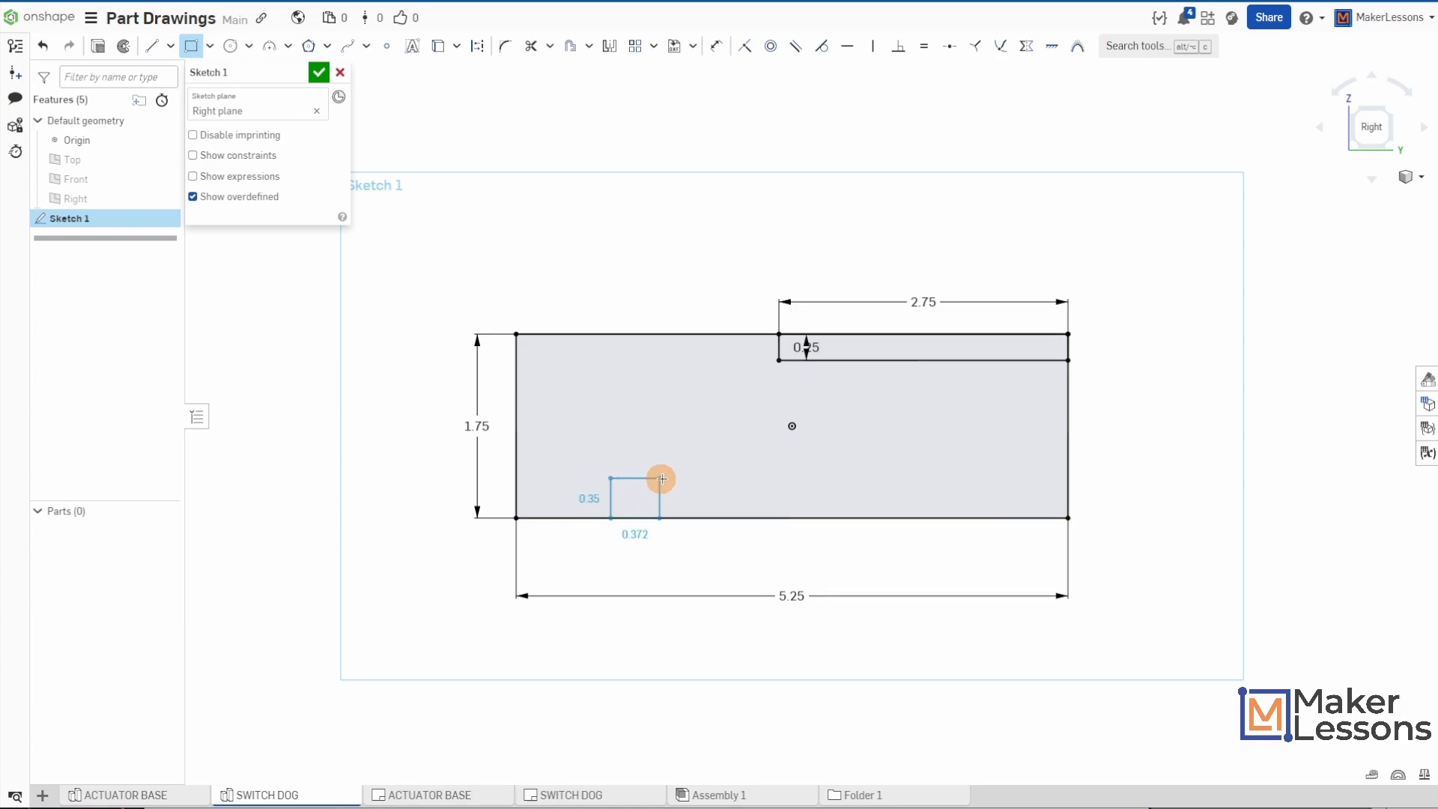
pyautogui.click(703, 479)
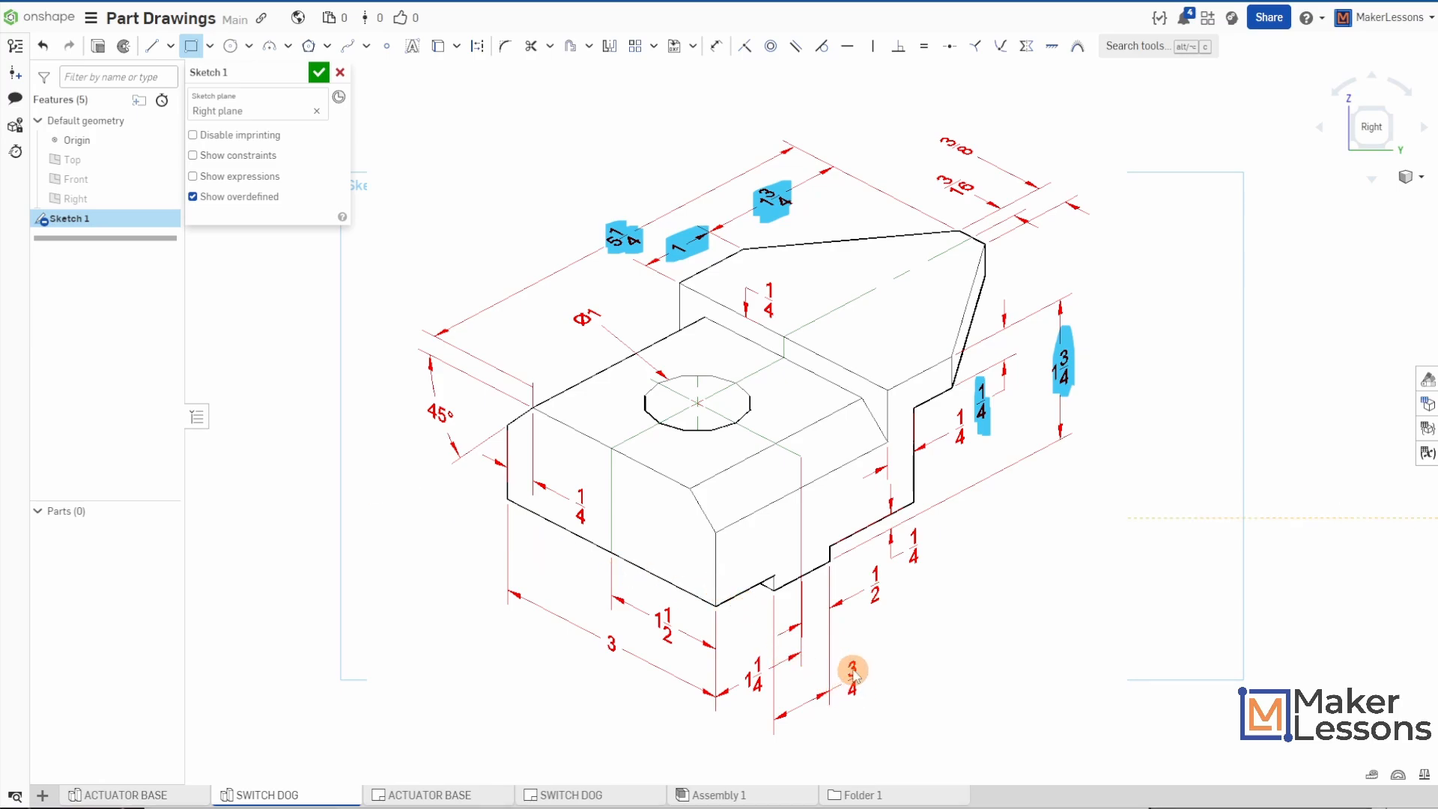
pyautogui.moveTo(852, 668); pyautogui.dragTo(853, 695)
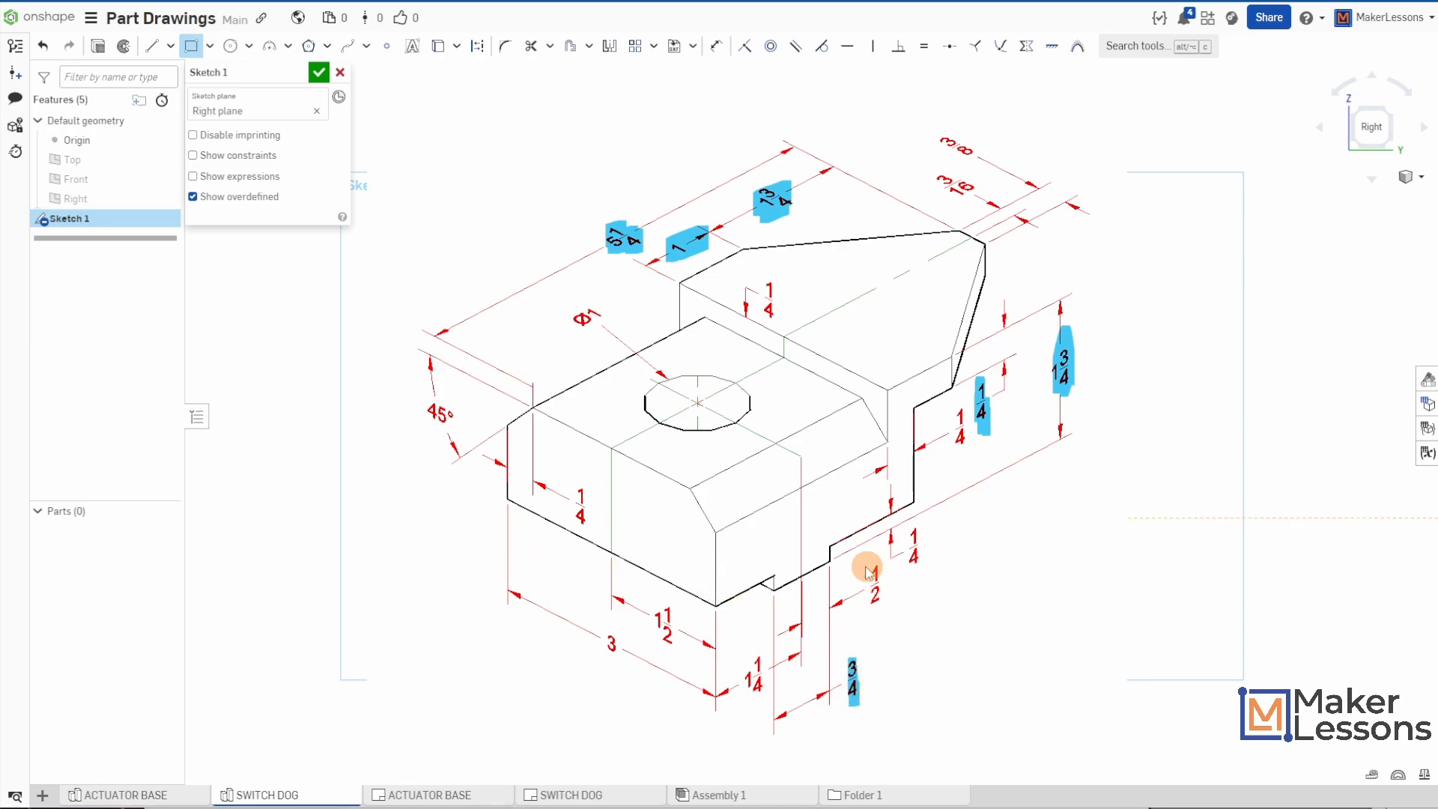
pyautogui.moveTo(911, 563); pyautogui.dragTo(914, 572)
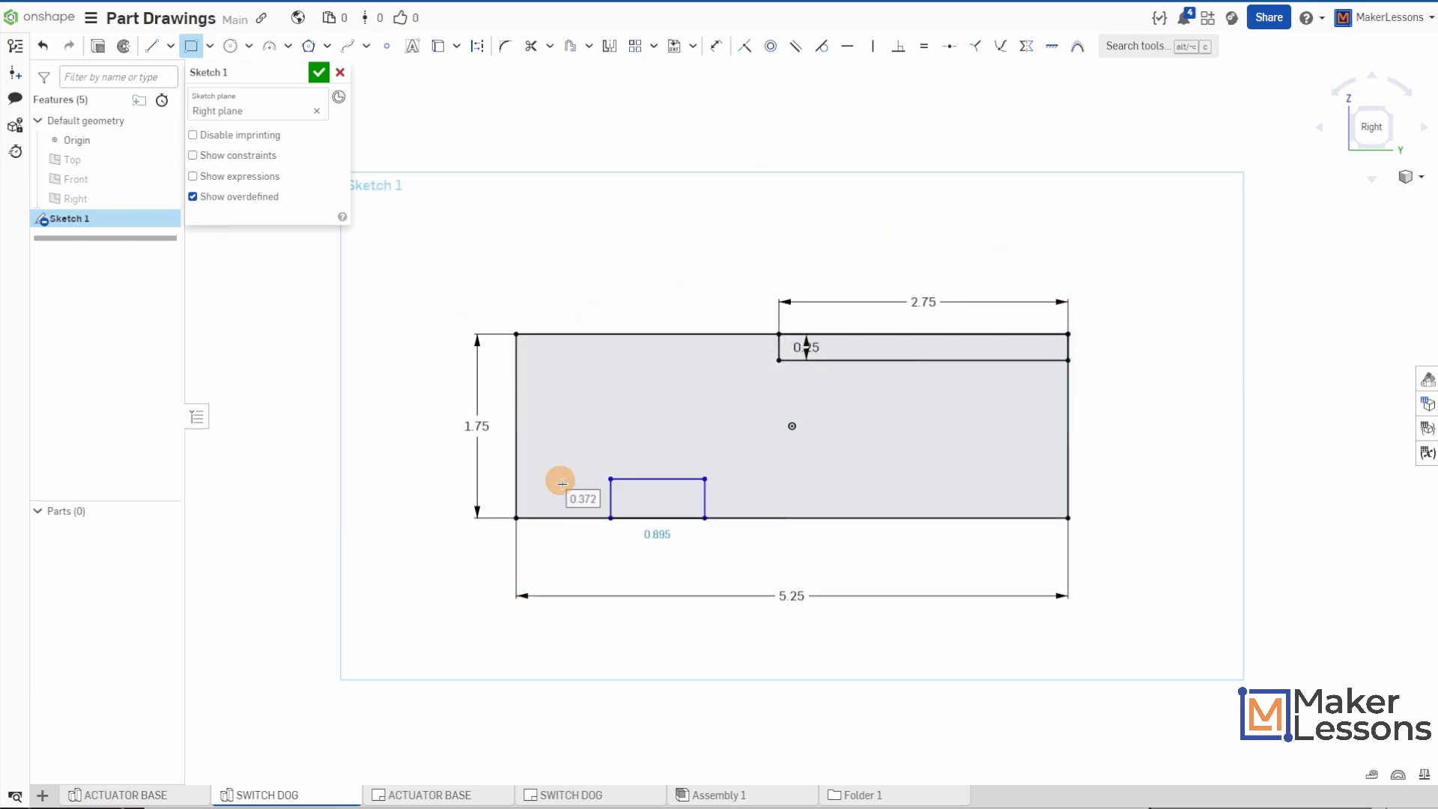
pyautogui.click(651, 534)
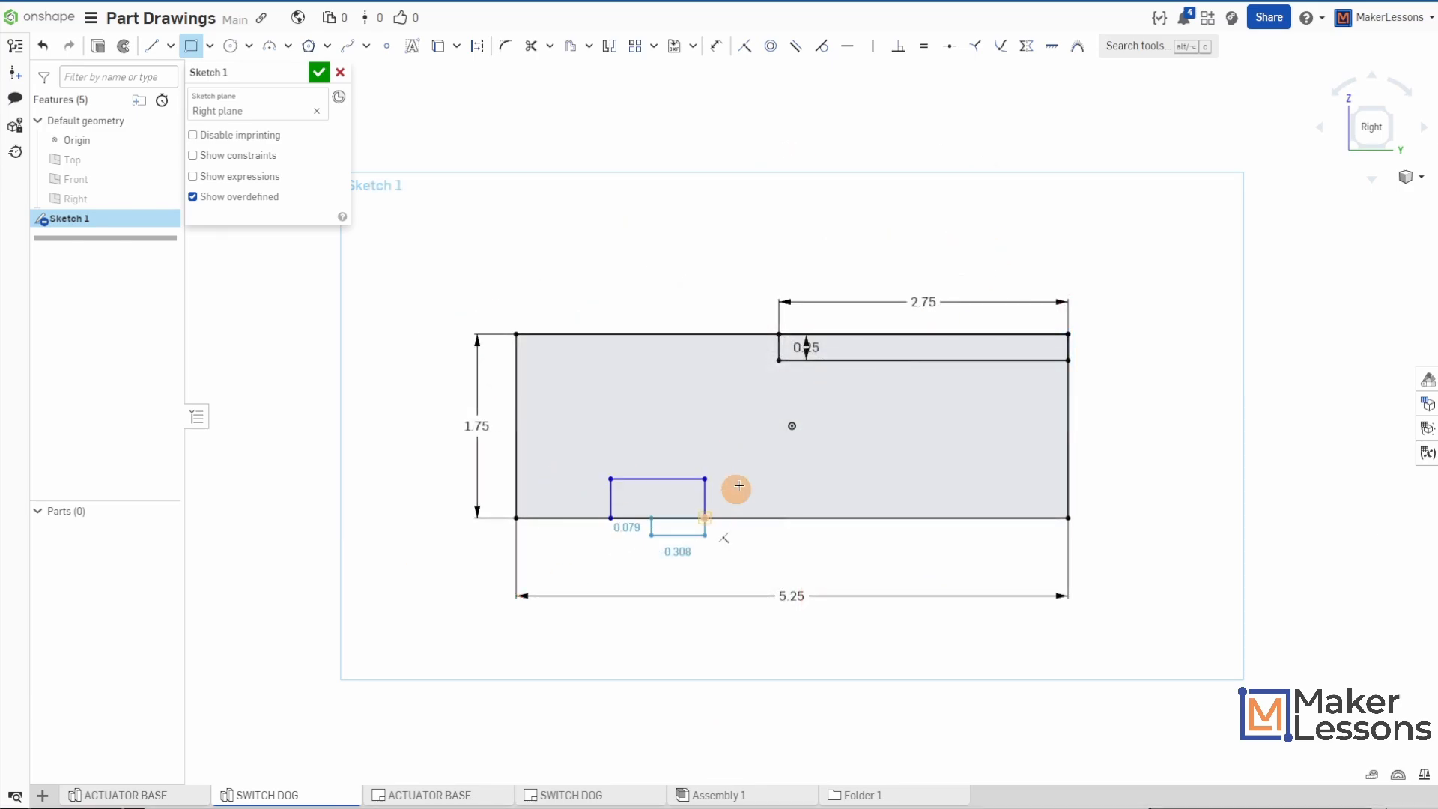
pyautogui.press('Escape')
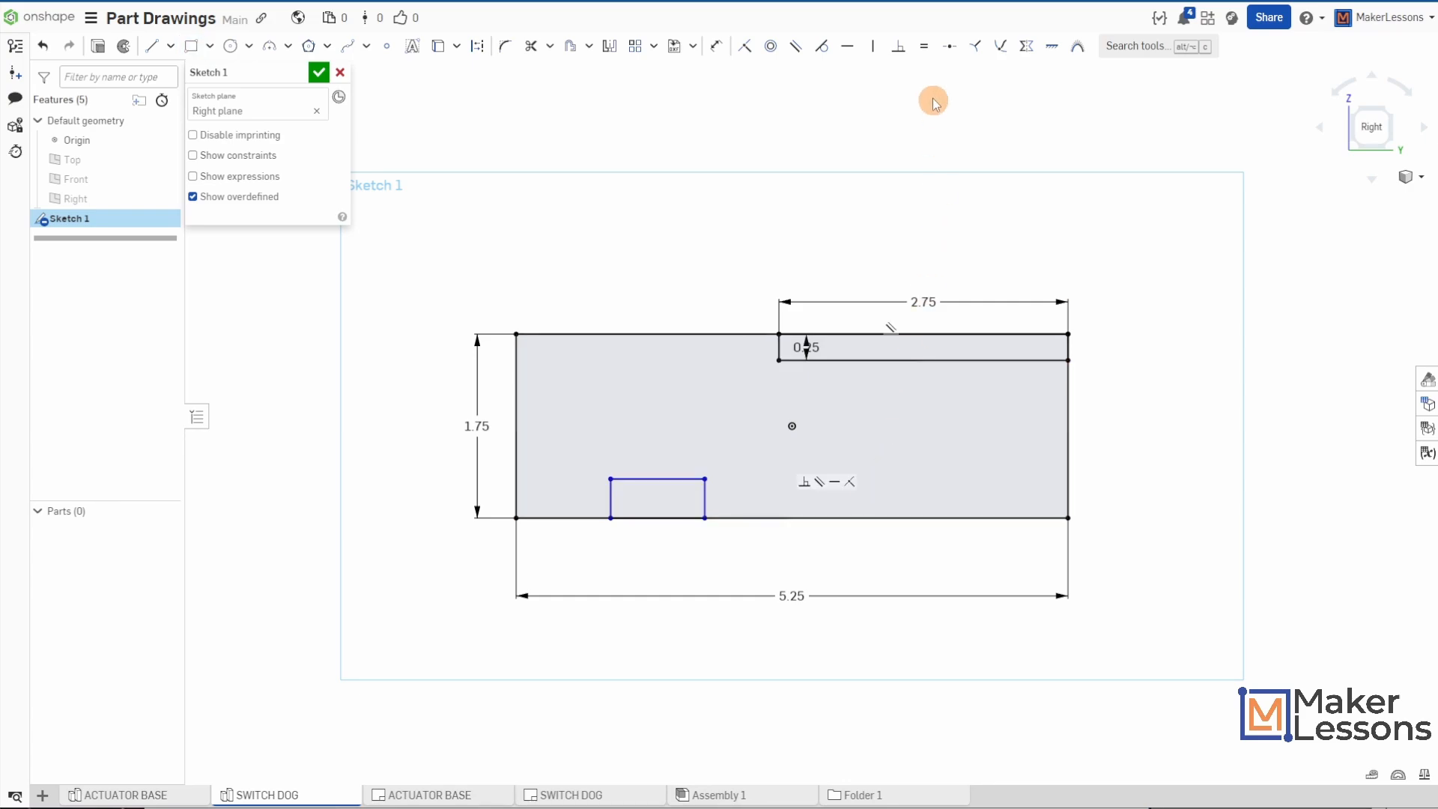
# - Dimension the small bottom rectangle to 0.75 in wide and 0.25 in high
pyautogui.click(716, 45)
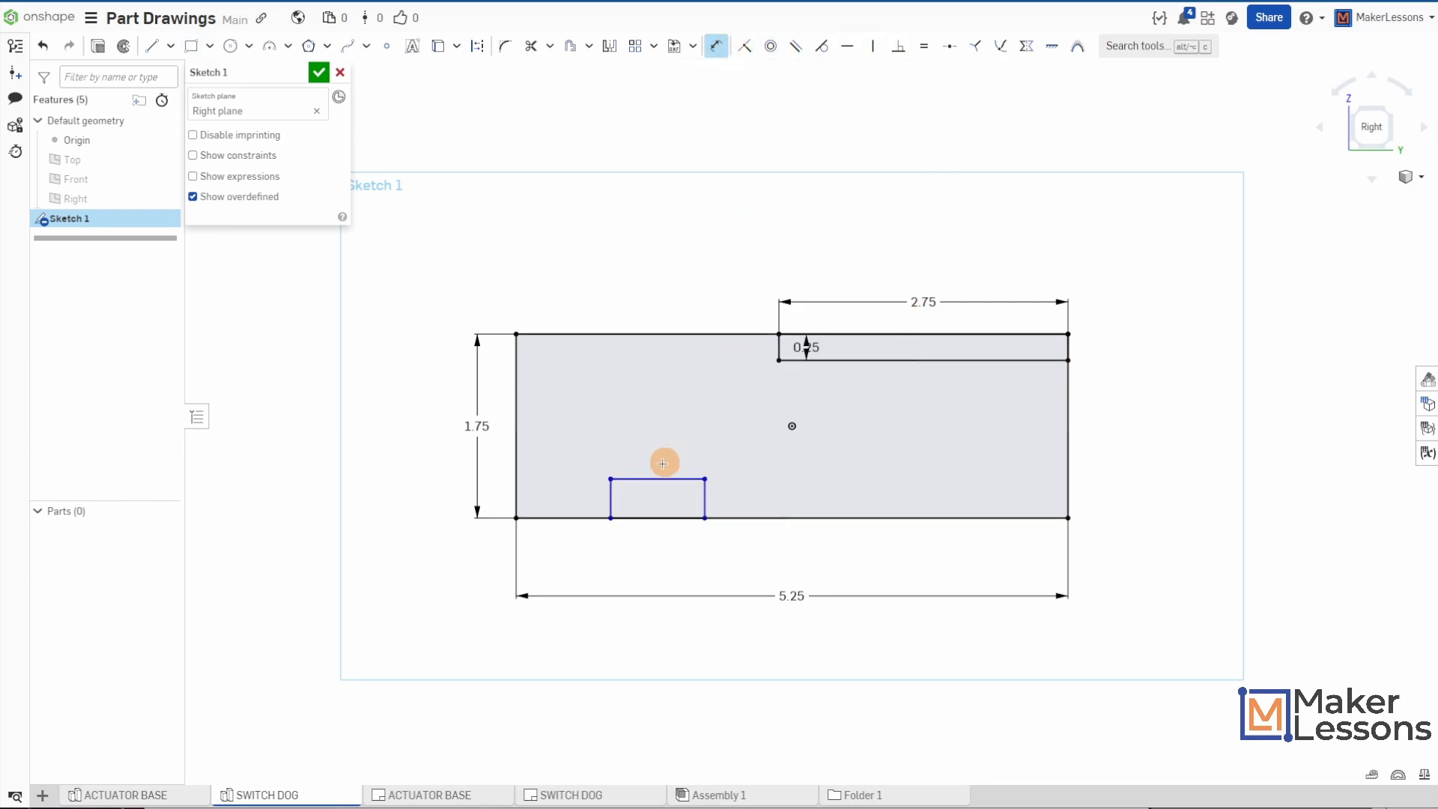
pyautogui.click(612, 520)
pyautogui.click(704, 518)
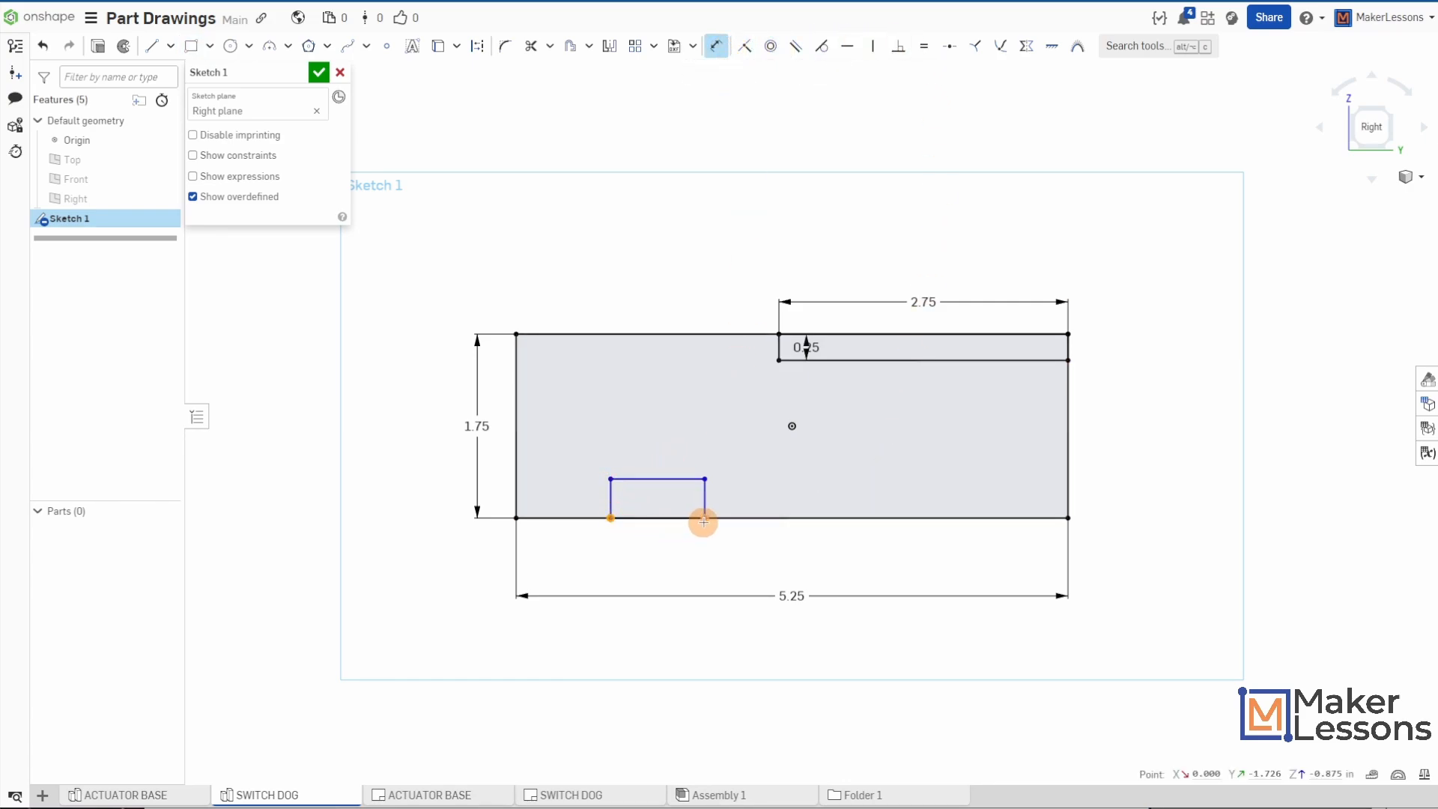
pyautogui.click(655, 555)
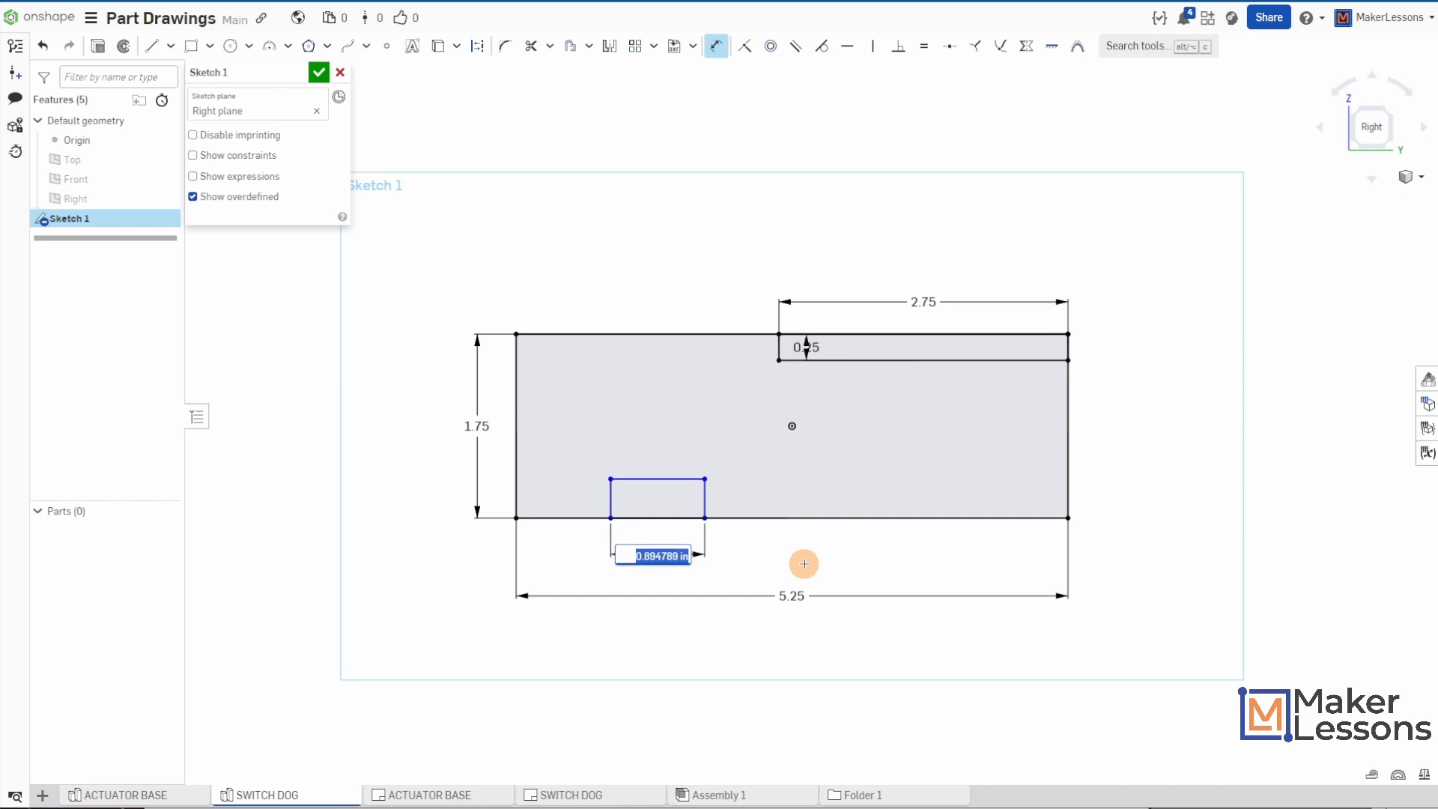
pyautogui.write('.75')
pyautogui.press('Return')
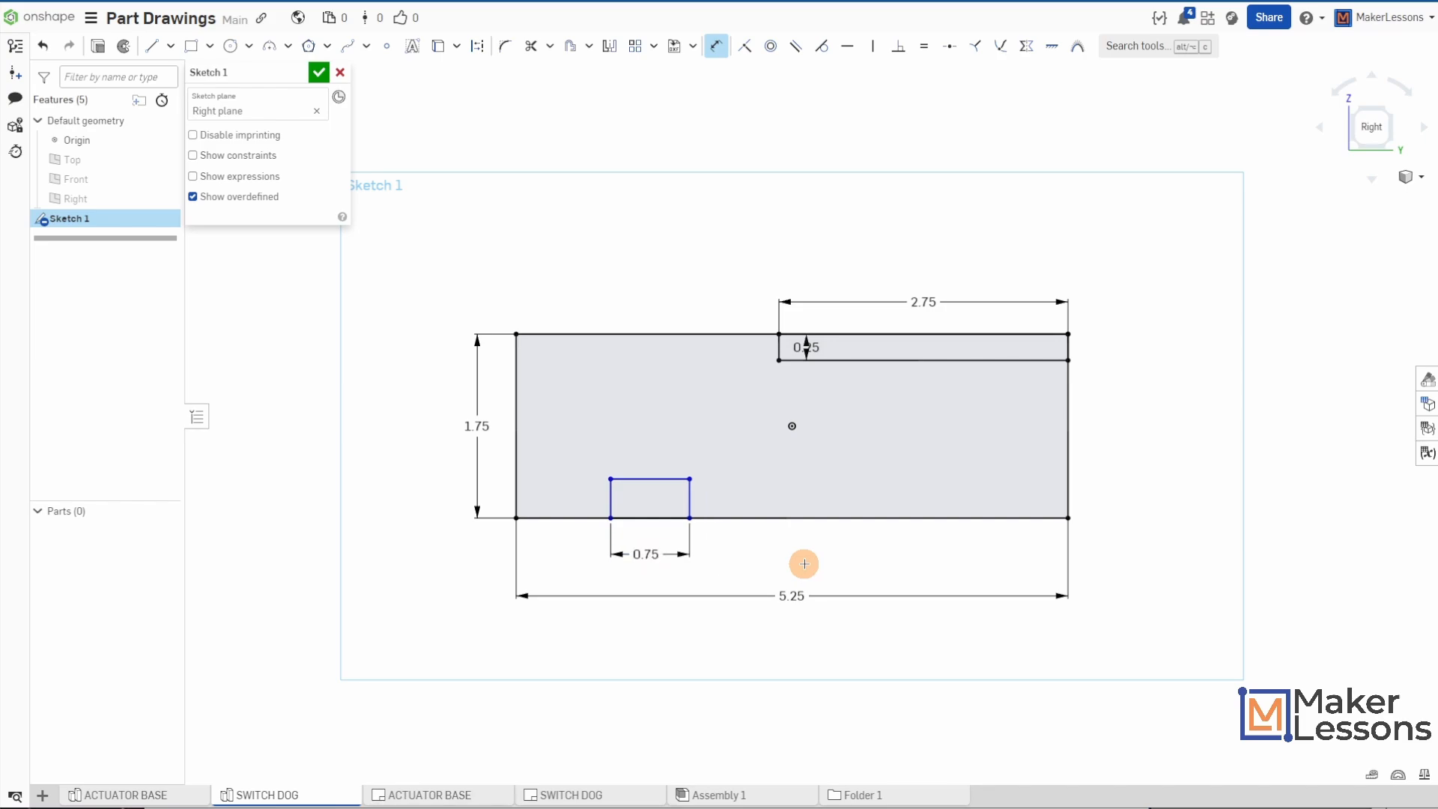
pyautogui.click(689, 498)
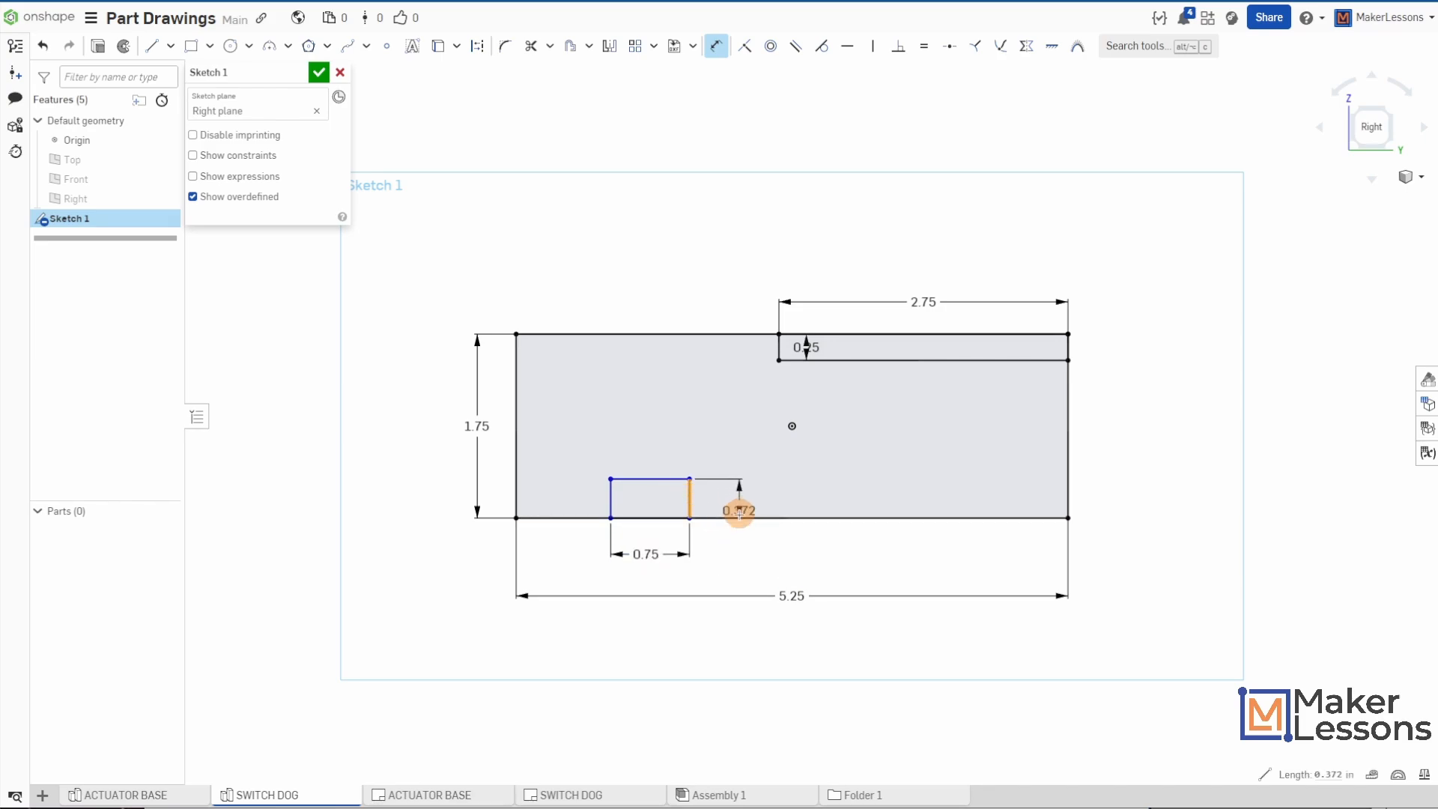
pyautogui.click(741, 554)
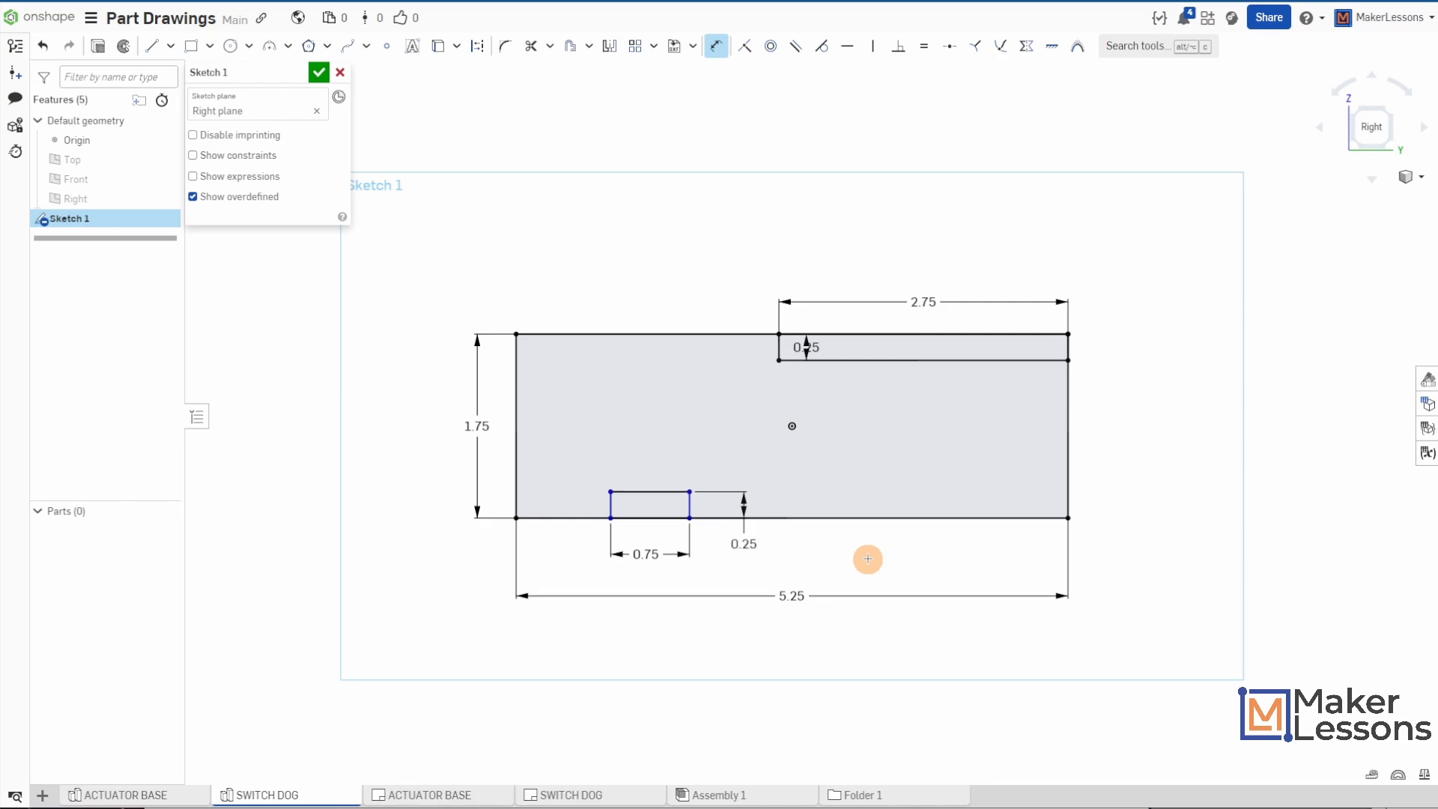
# - Place a sketch point at the midpoint of the small bottom rectangle's top edge
pyautogui.scroll(5, 689, 512)
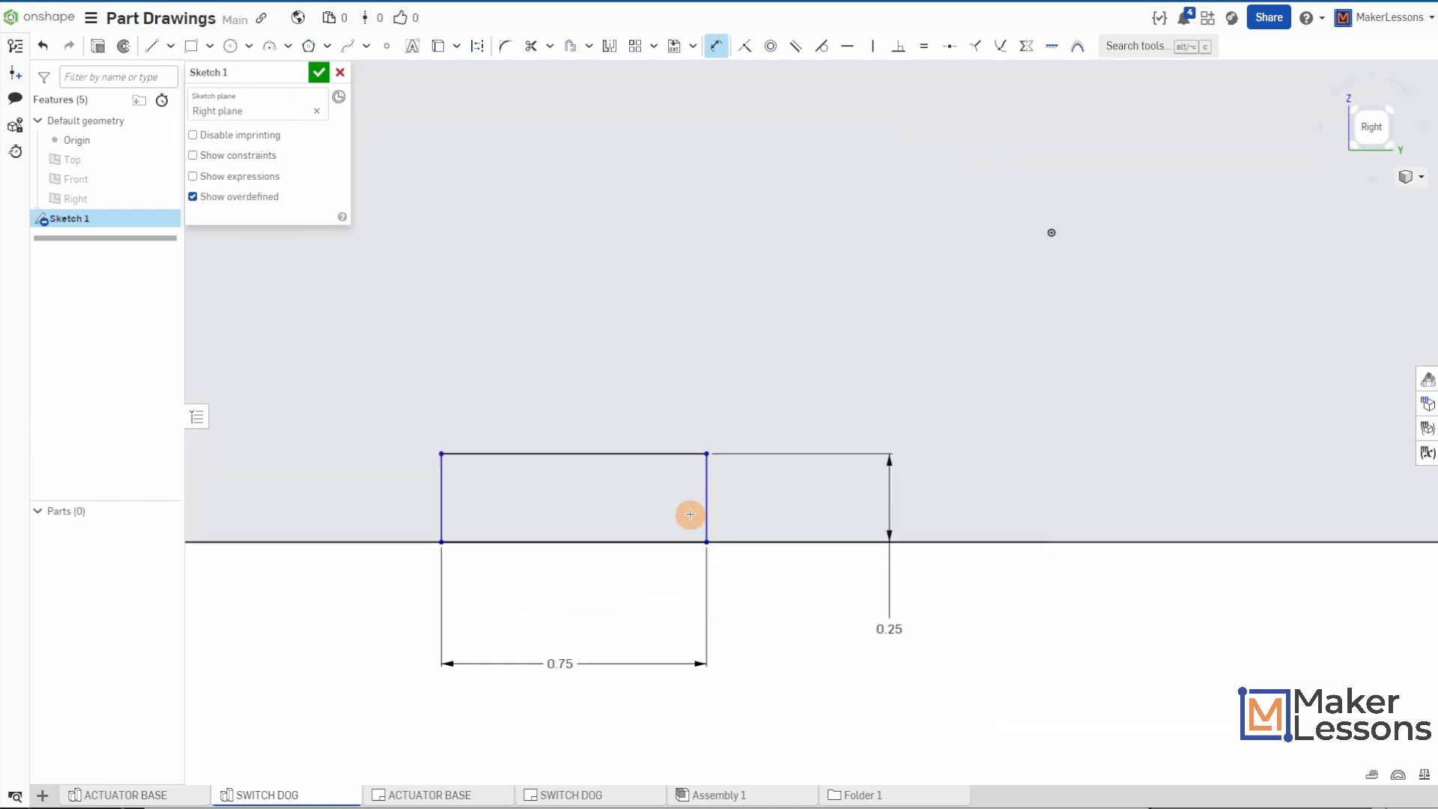
pyautogui.moveTo(547, 496)
pyautogui.mouseDown(button='middle')
pyautogui.moveTo(706, 559)
pyautogui.moveTo(784, 552)
pyautogui.mouseUp(button='middle')
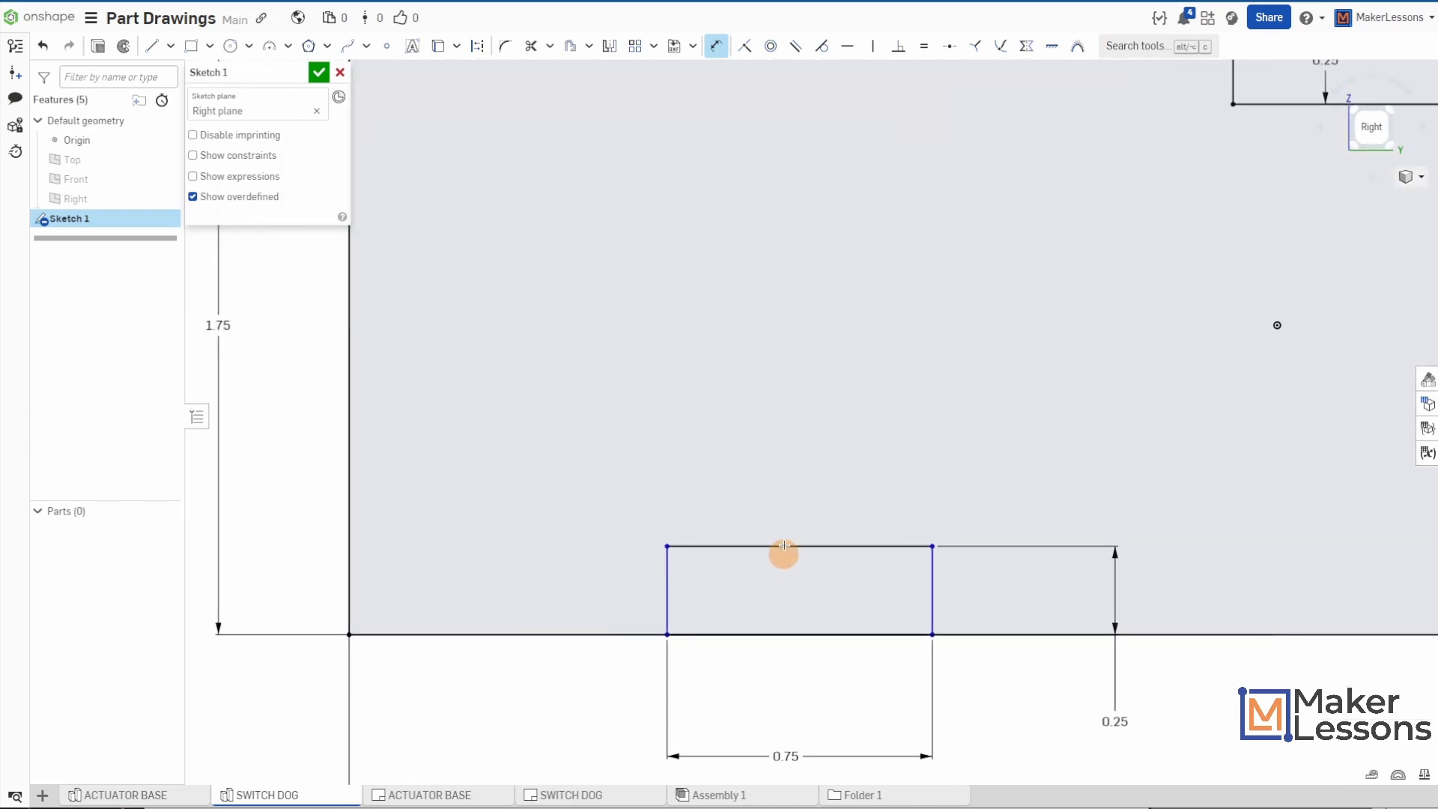
pyautogui.click(386, 48)
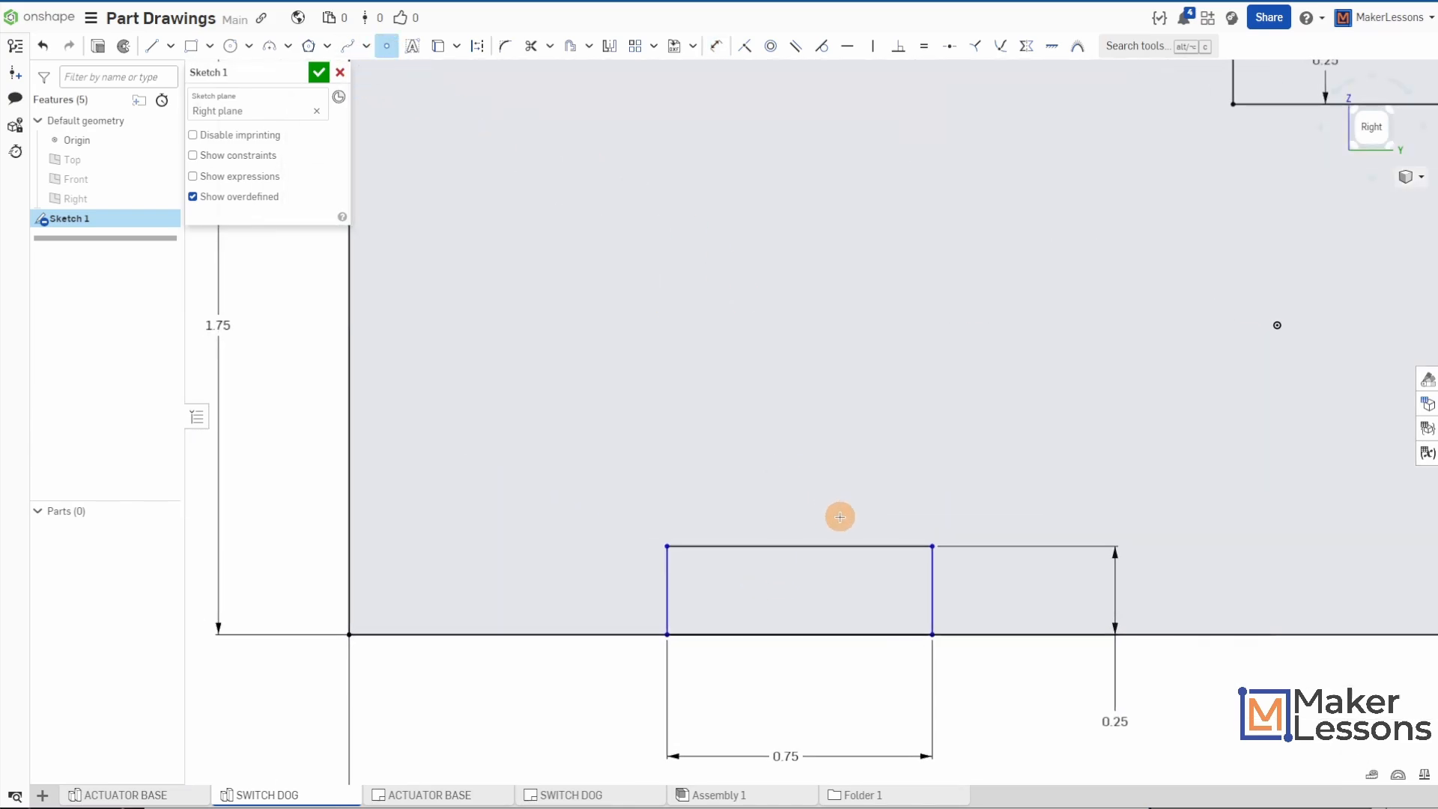
pyautogui.click(798, 546)
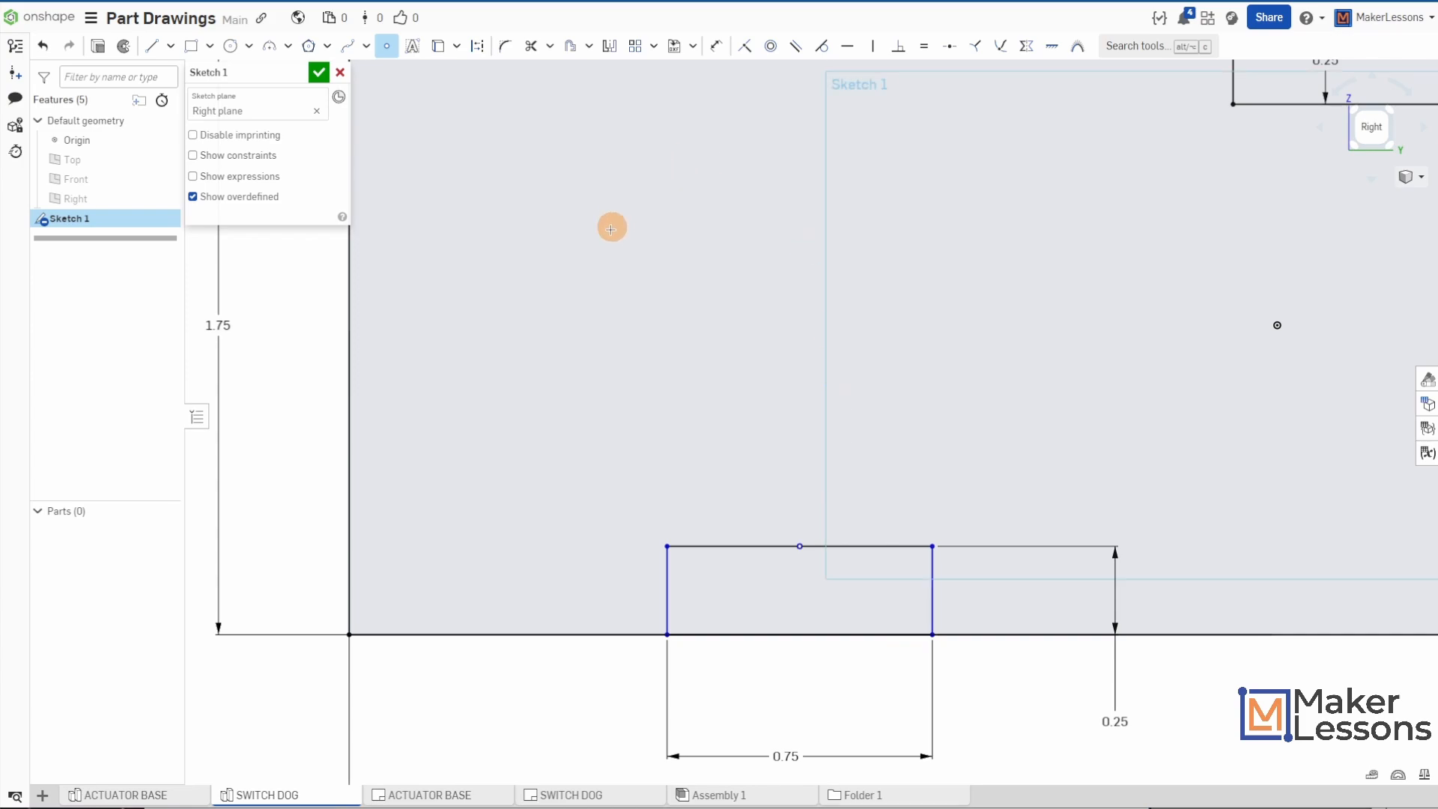
# - Dimension the midpoint of the small rectangle's top edge 1.25 in from the large rectangle's left edge
pyautogui.click(716, 46)
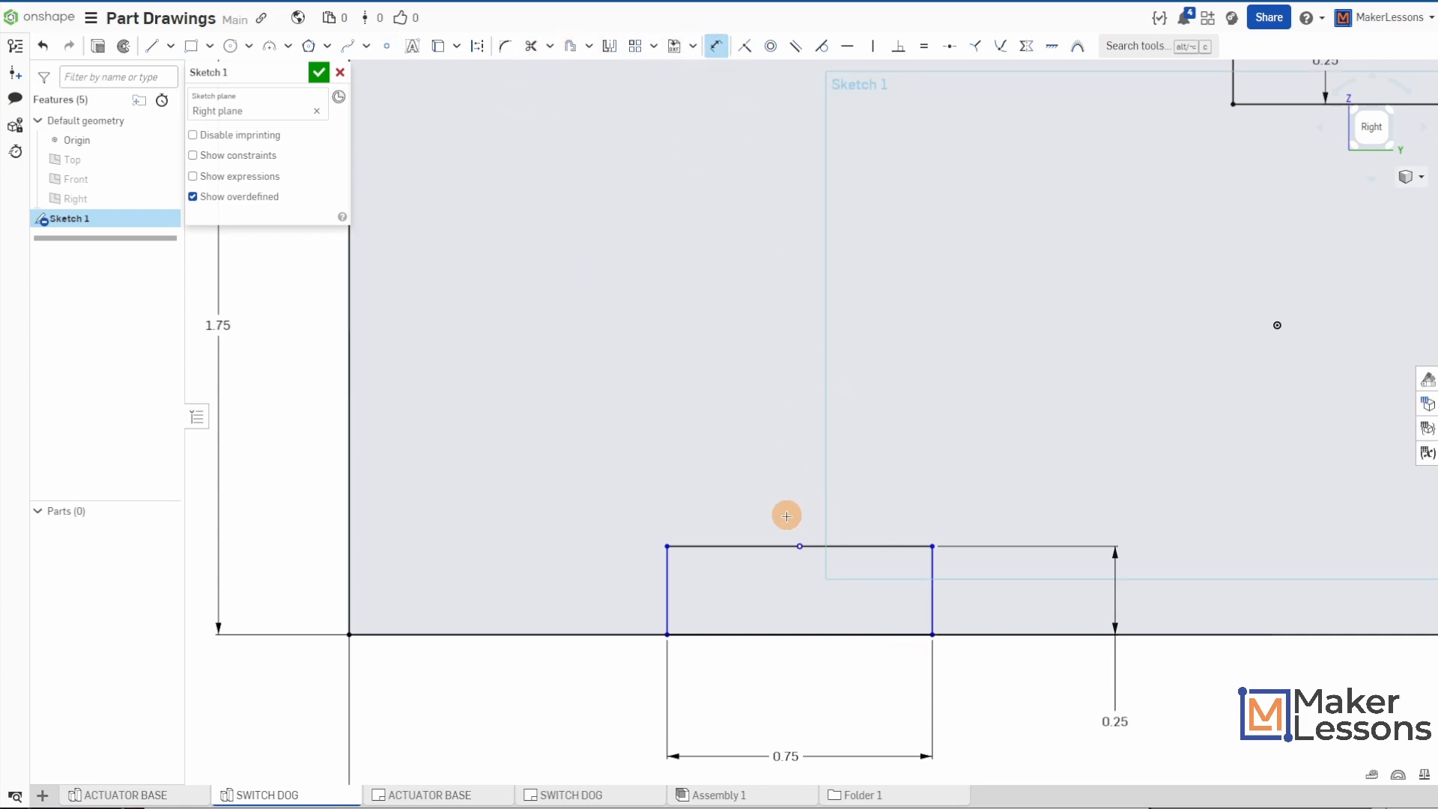
pyautogui.click(799, 546)
pyautogui.click(348, 518)
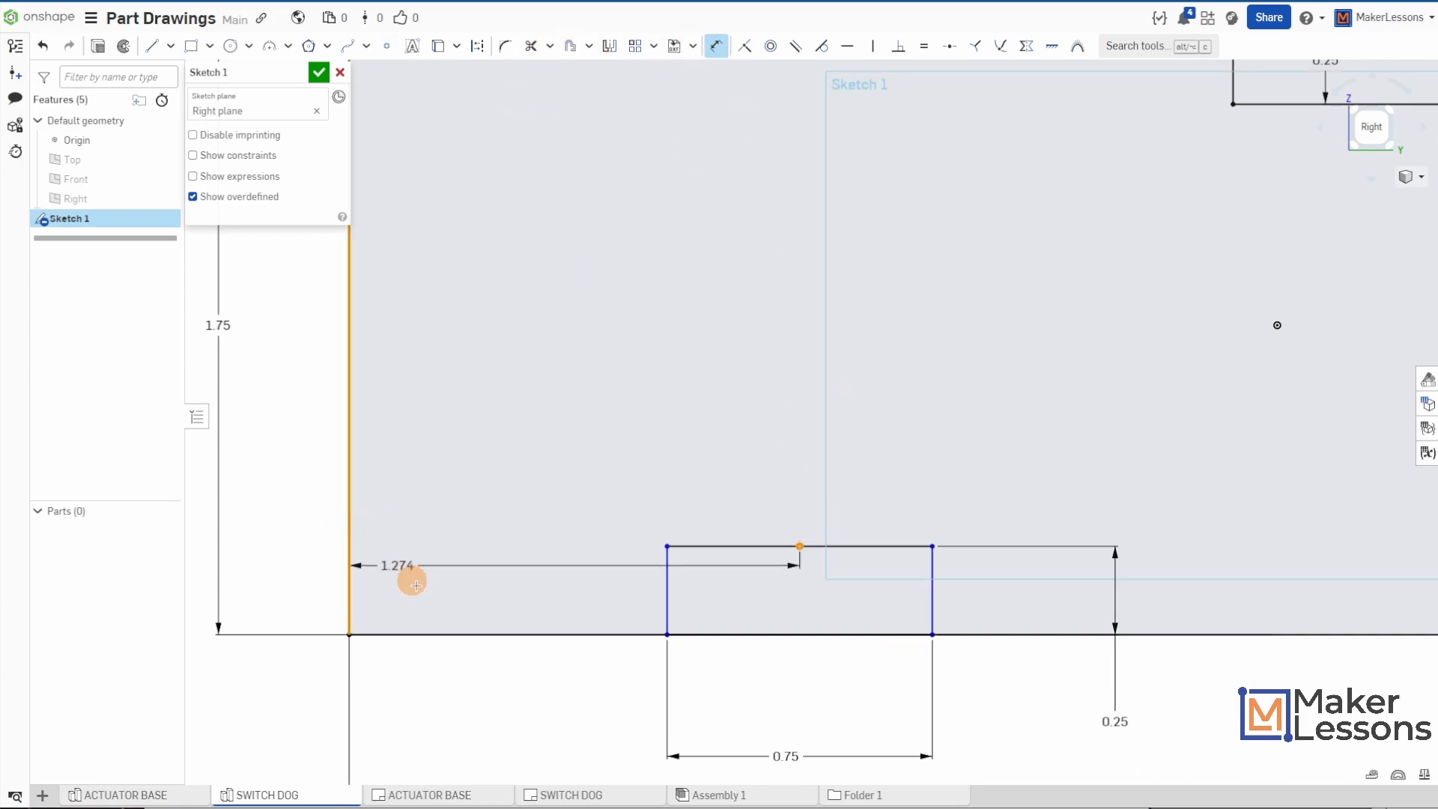
pyautogui.click(558, 699)
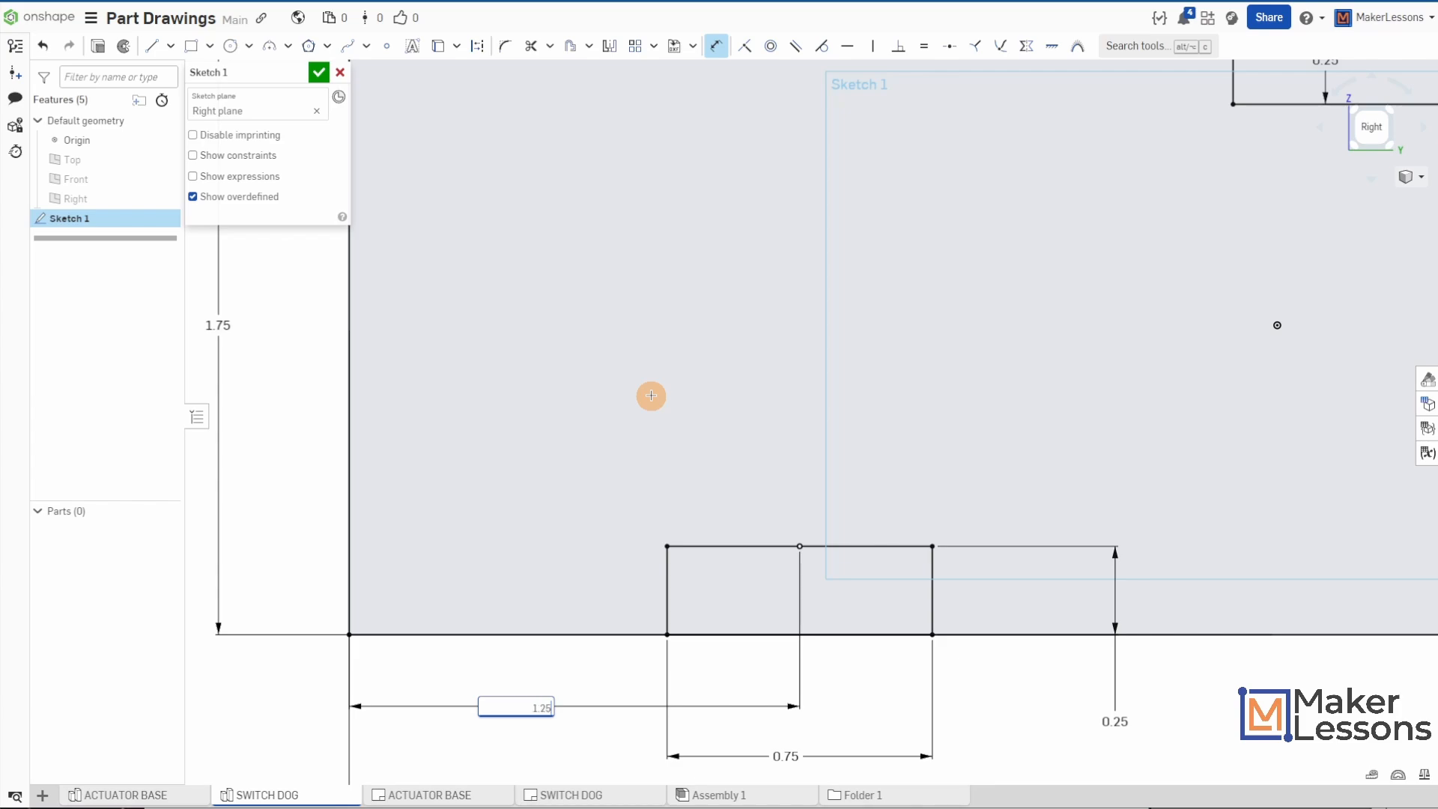
pyautogui.write('1.25')
pyautogui.press('Return')
# - Draw horizontal lines from the small rectangle's top corners, one to the large rectangle's left edge and one about 1.82 in long to the right
pyautogui.scroll(-3, 786, 517)
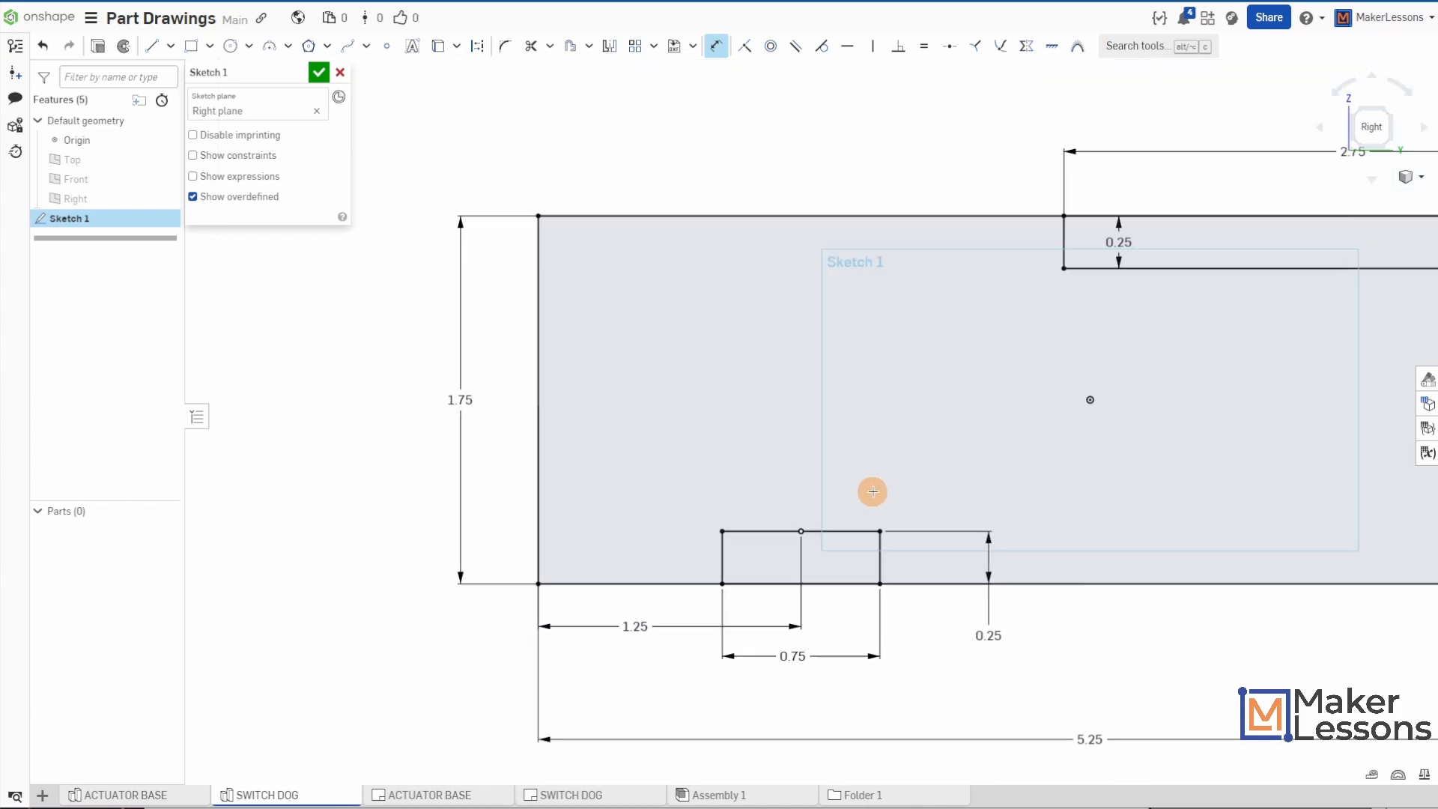
pyautogui.scroll(-2, 872, 492)
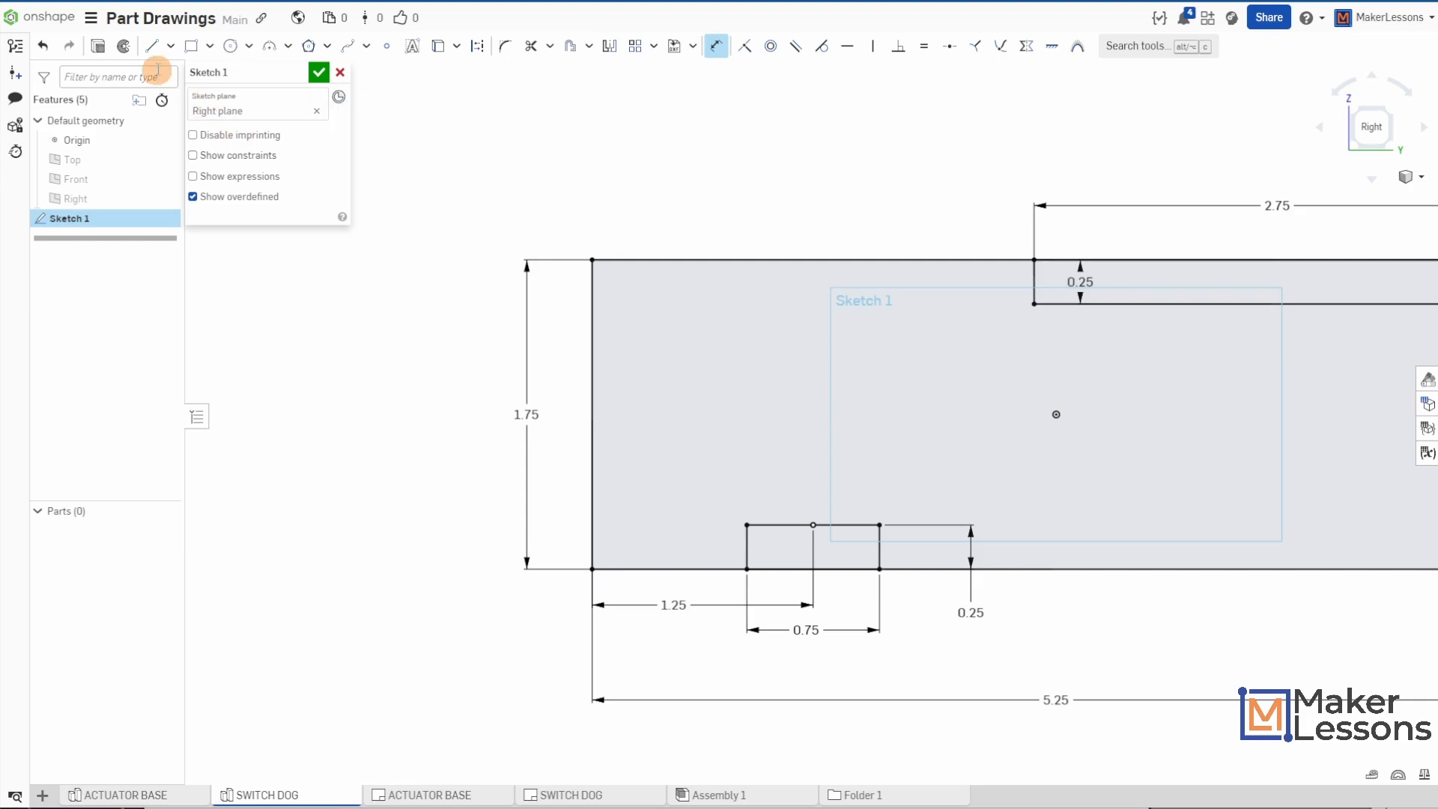
pyautogui.click(152, 46)
pyautogui.moveTo(741, 524); pyautogui.dragTo(591, 525)
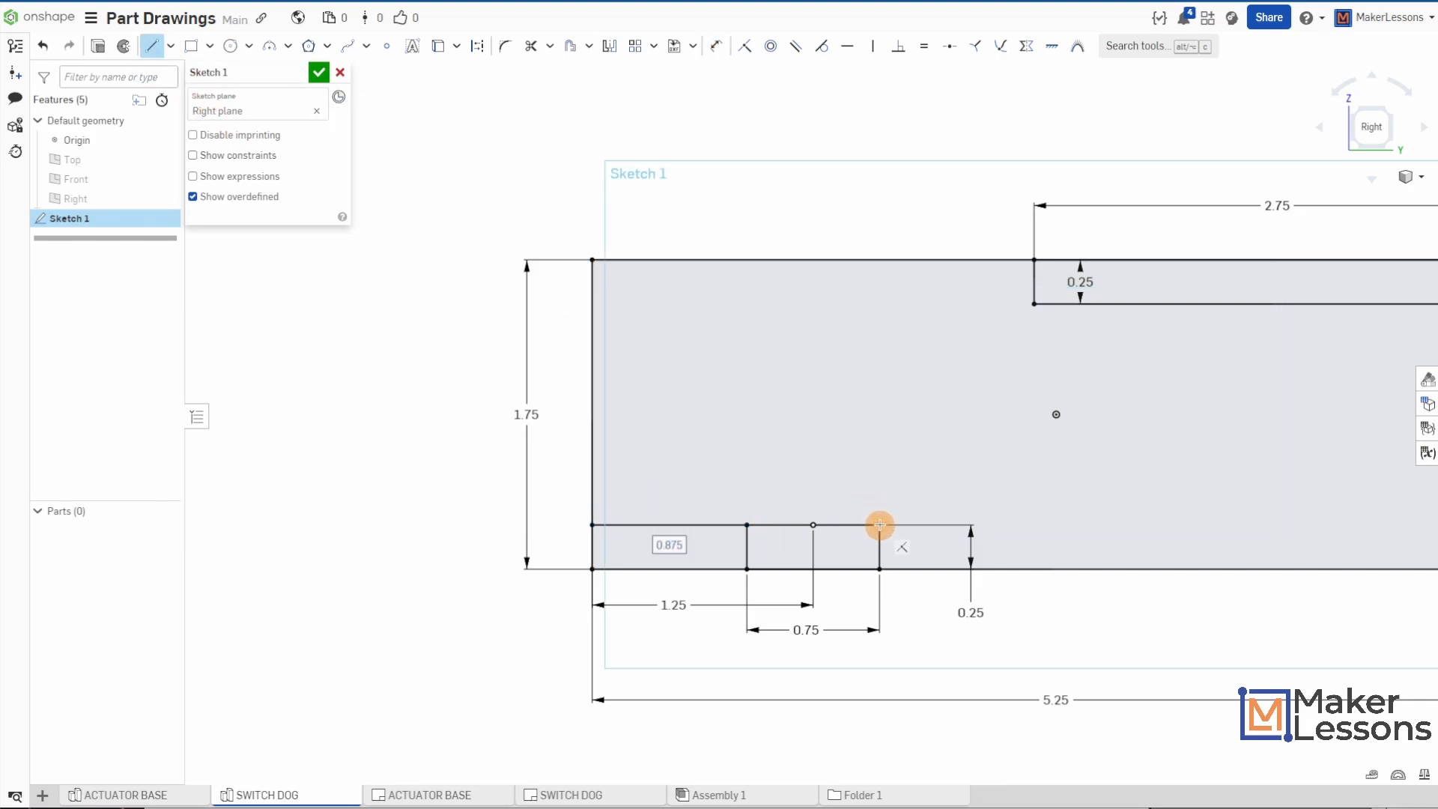
pyautogui.moveTo(879, 524); pyautogui.dragTo(1201, 524)
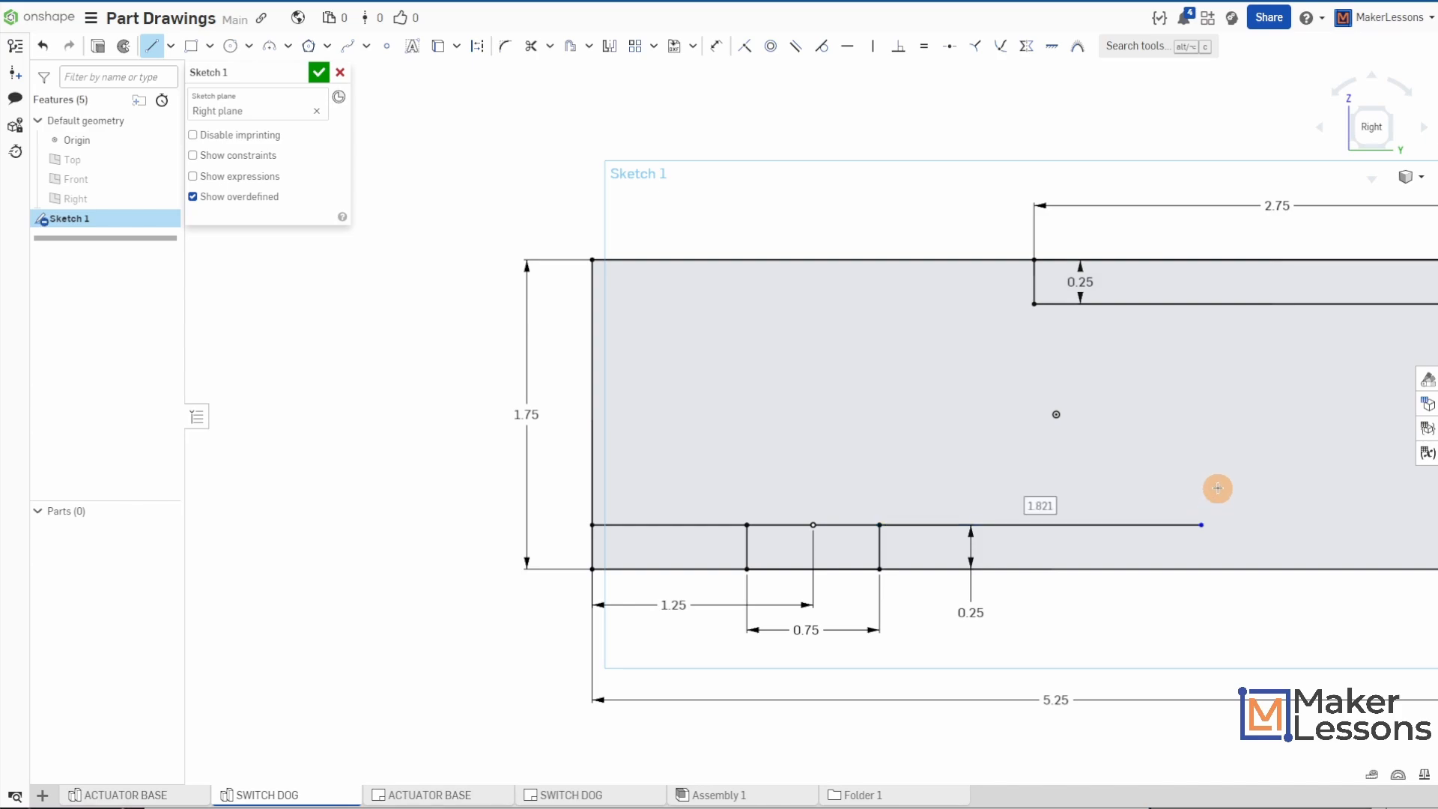
pyautogui.press('Escape')
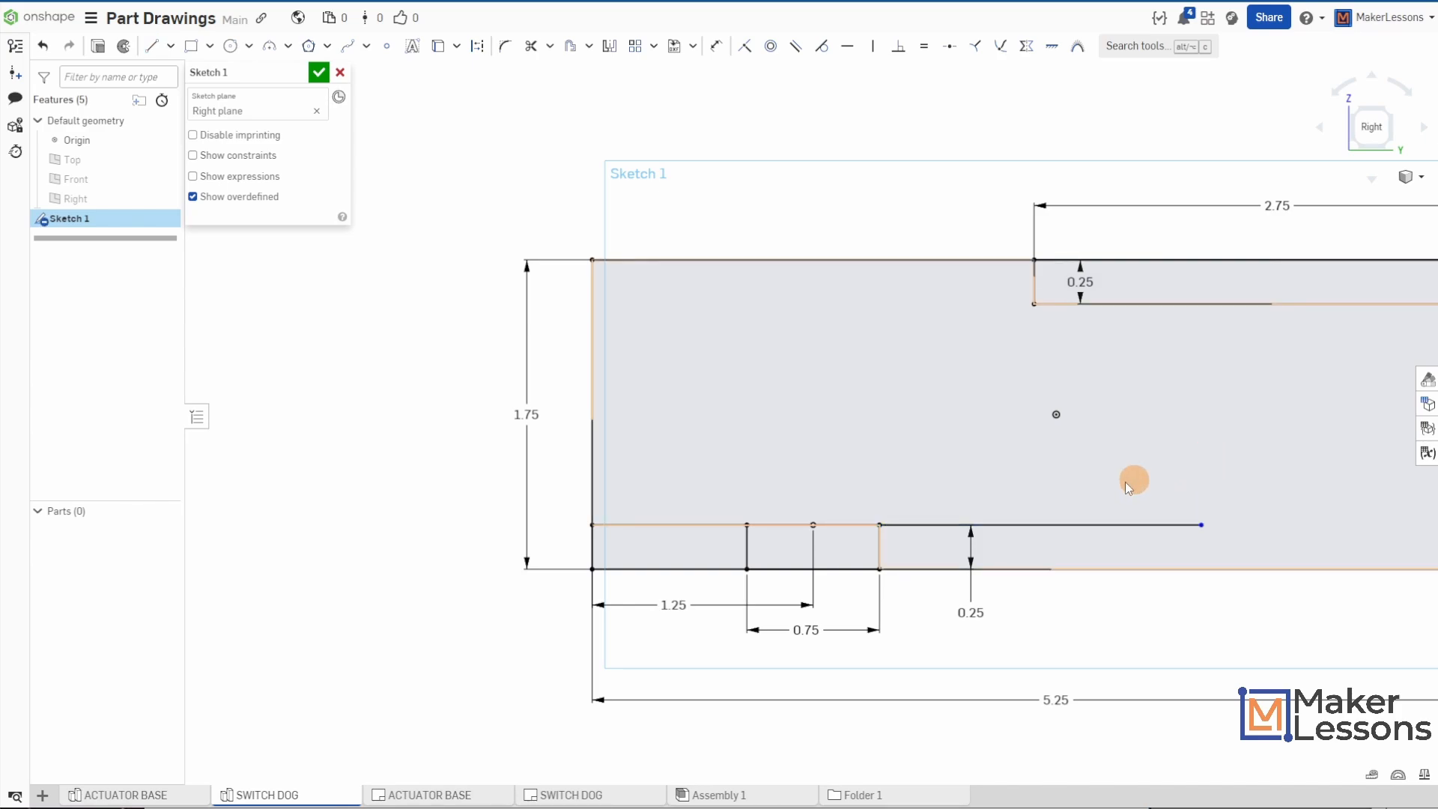
# - Dimension the right horizontal line's free end 0.25 in horizontally from the upper rectangle's left side
pyautogui.scroll(-4, 1213, 432)
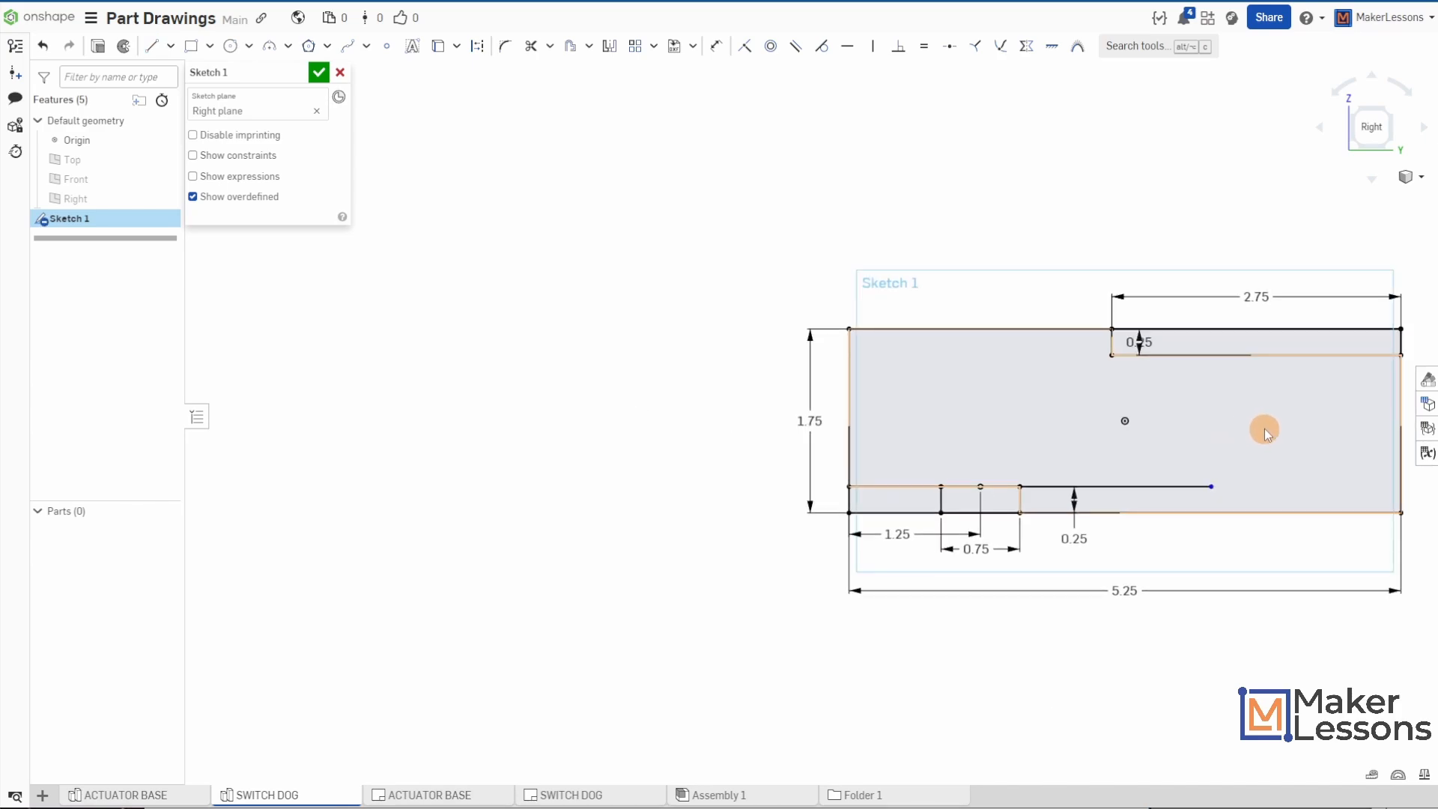
pyautogui.scroll(3, 1103, 457)
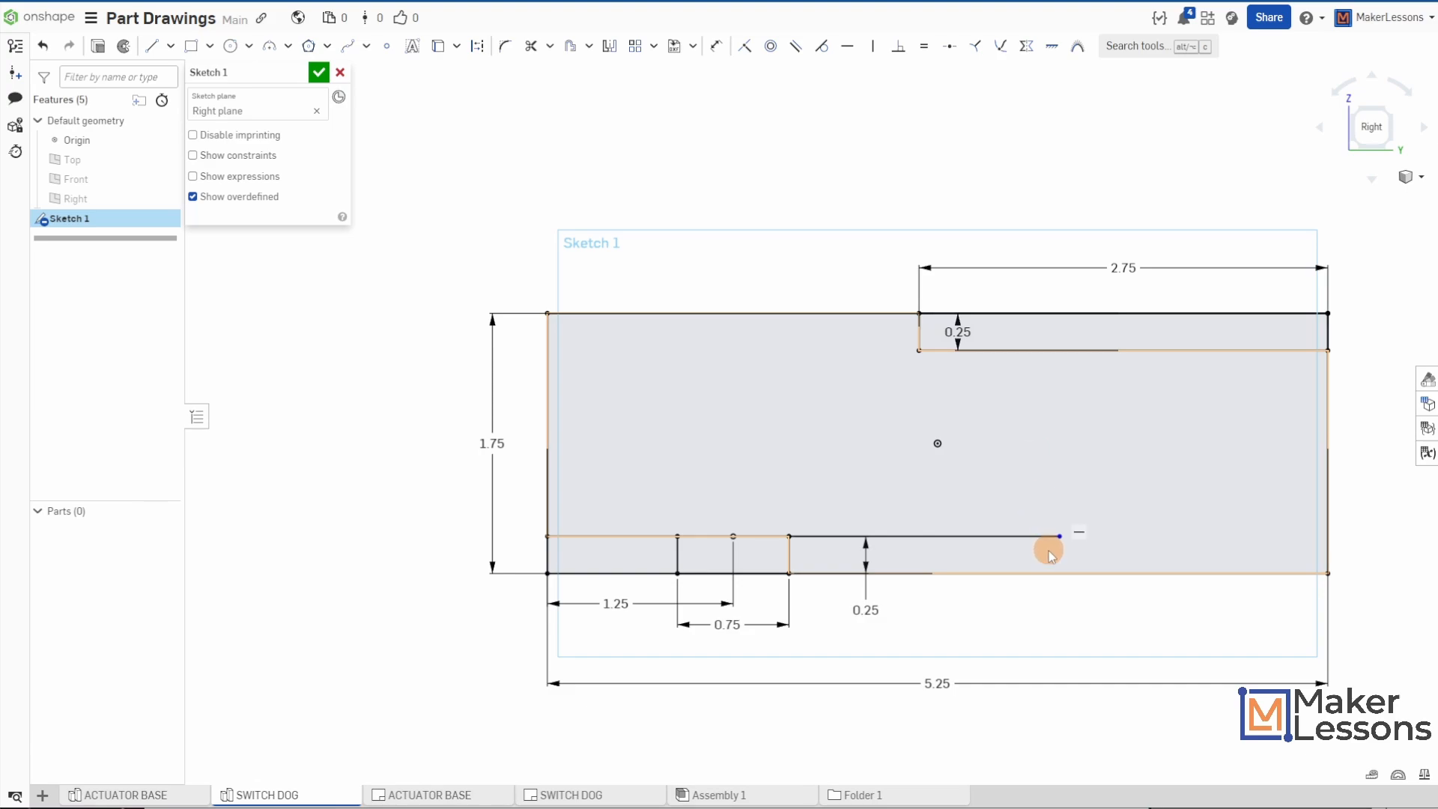
pyautogui.click(1058, 555)
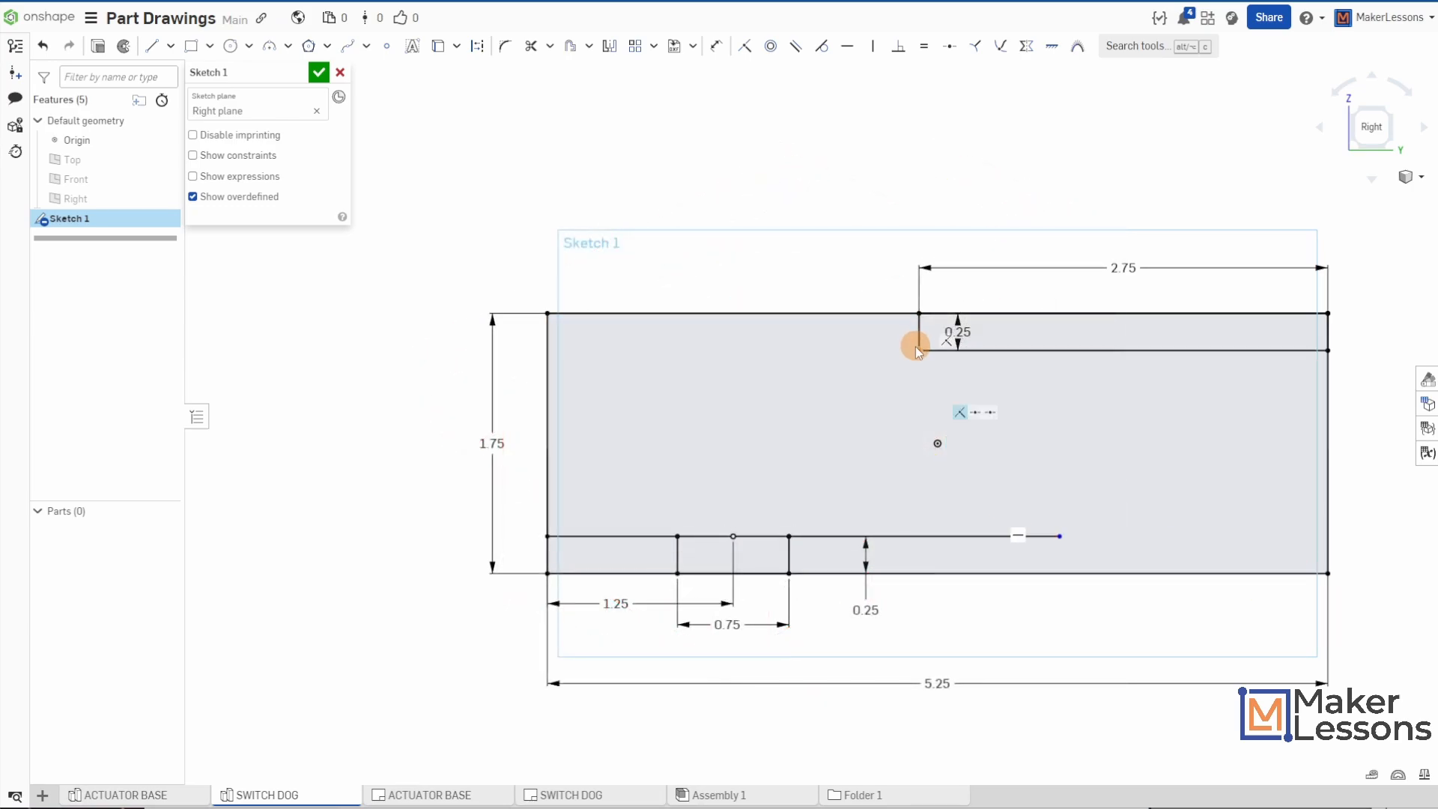
pyautogui.click(716, 46)
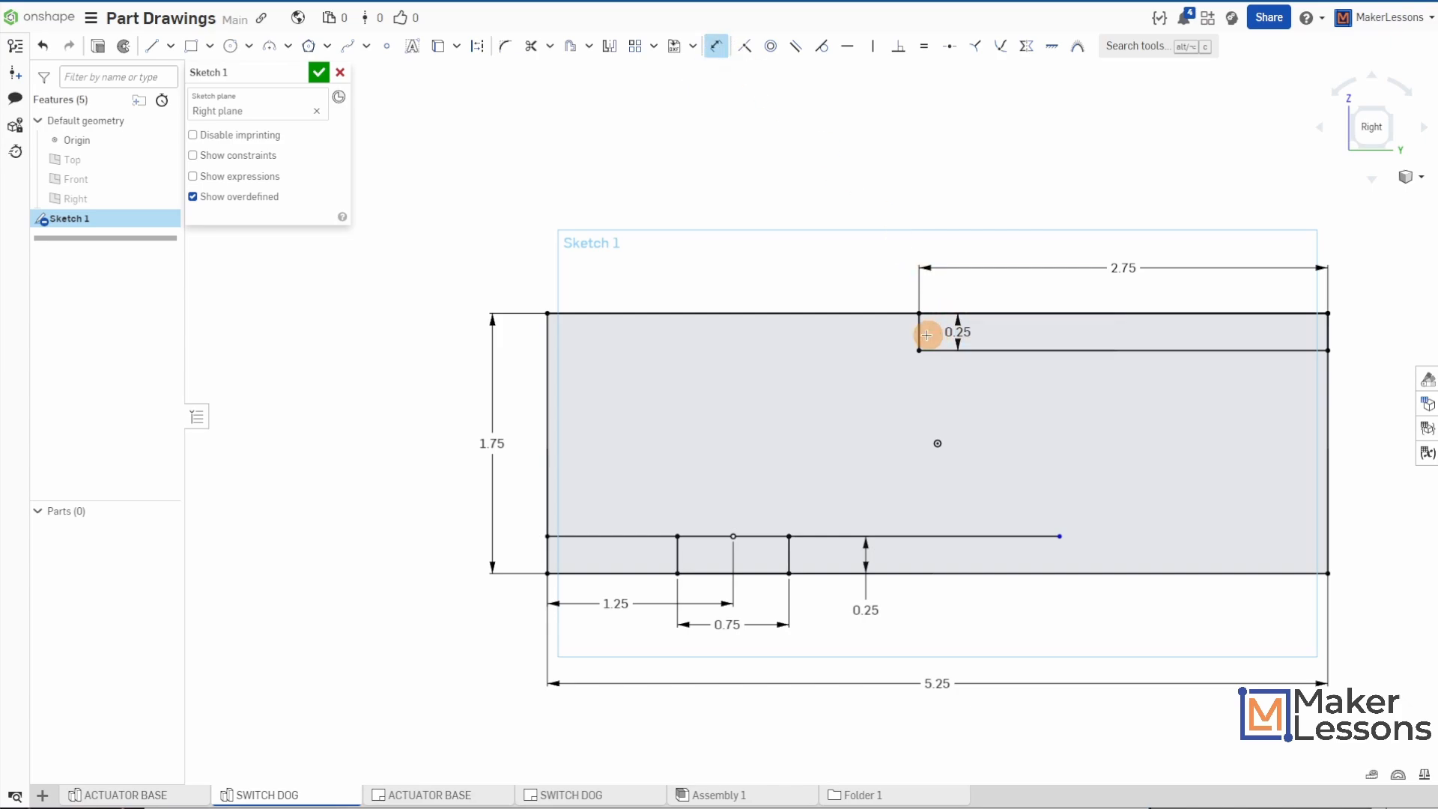
pyautogui.click(919, 334)
pyautogui.click(1059, 536)
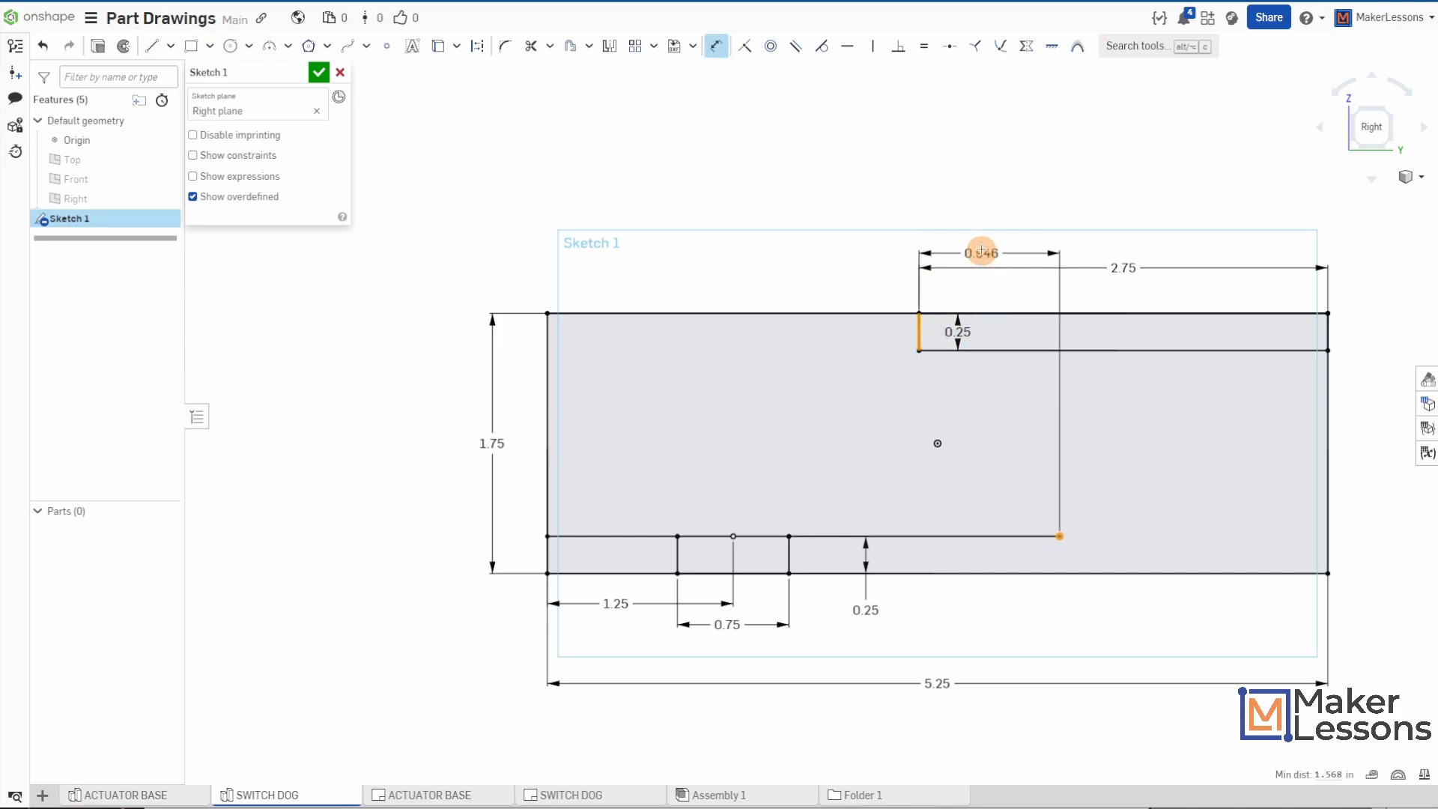
pyautogui.click(982, 202)
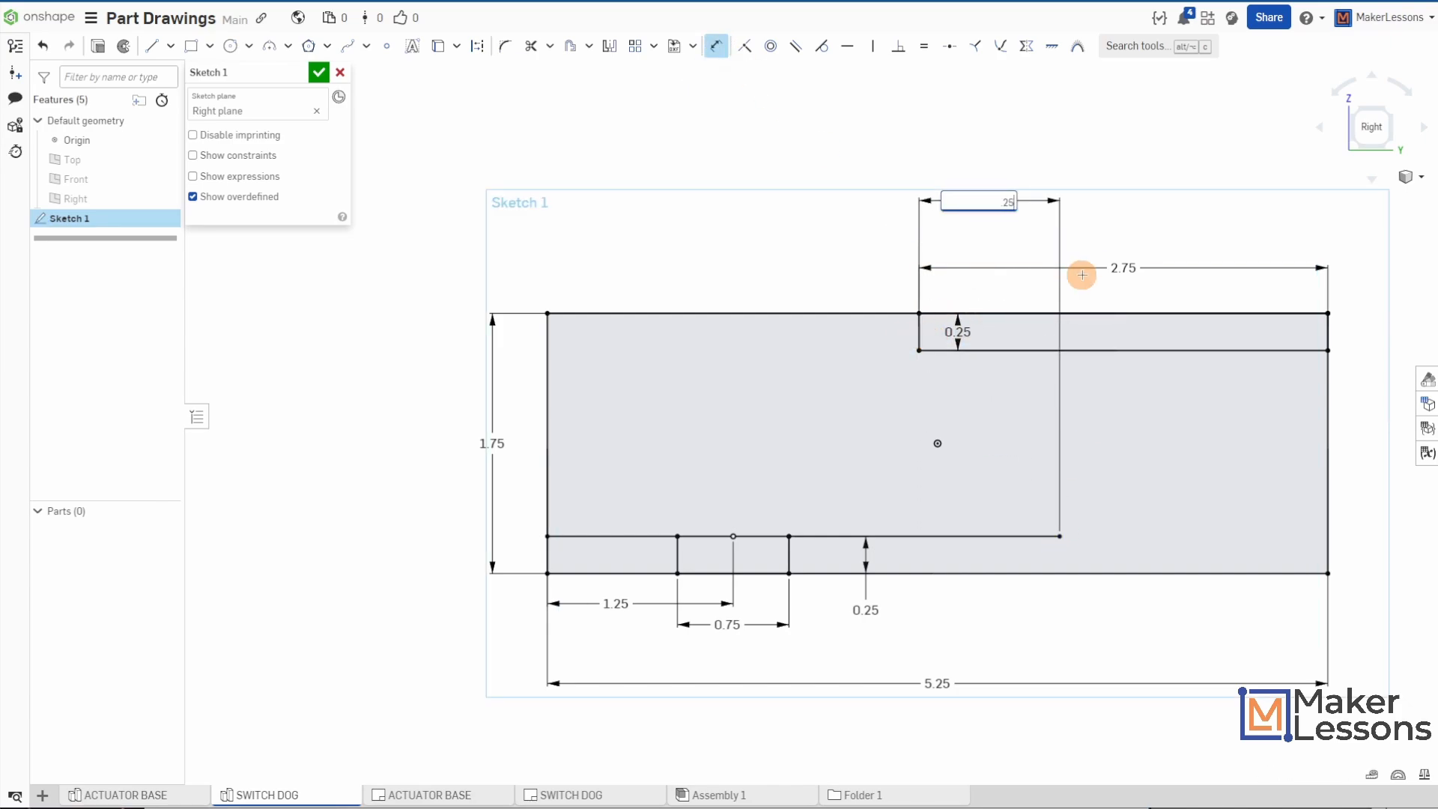
pyautogui.write('.25')
pyautogui.press('Return')
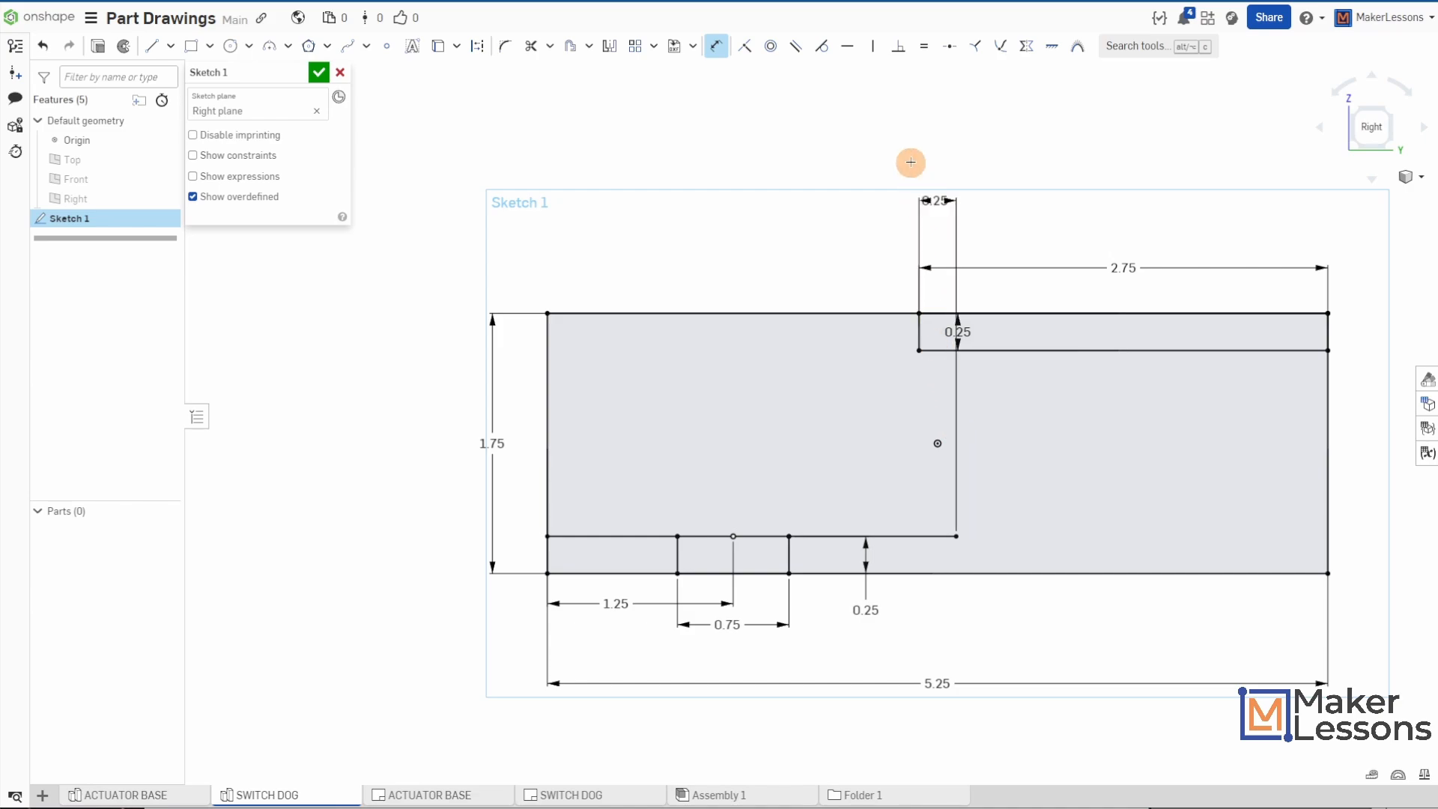
# - Draw a vertical line from that free end up to the upper rectangle, and a horizontal line from its lower-left corner to the left edge
pyautogui.press('l')
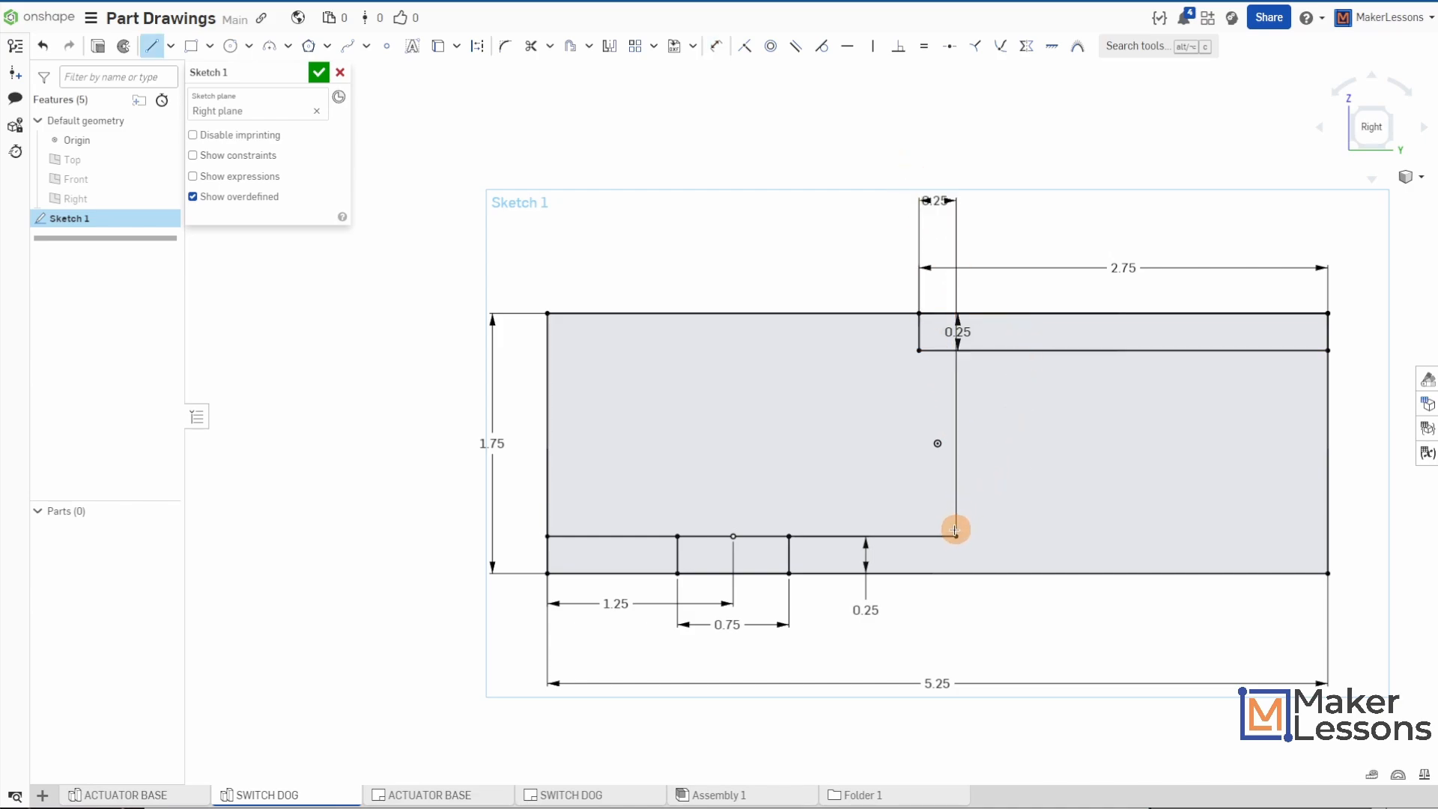
pyautogui.moveTo(954, 537)
pyautogui.mouseDown()
pyautogui.moveTo(934, 414)
pyautogui.moveTo(955, 350)
pyautogui.mouseUp()
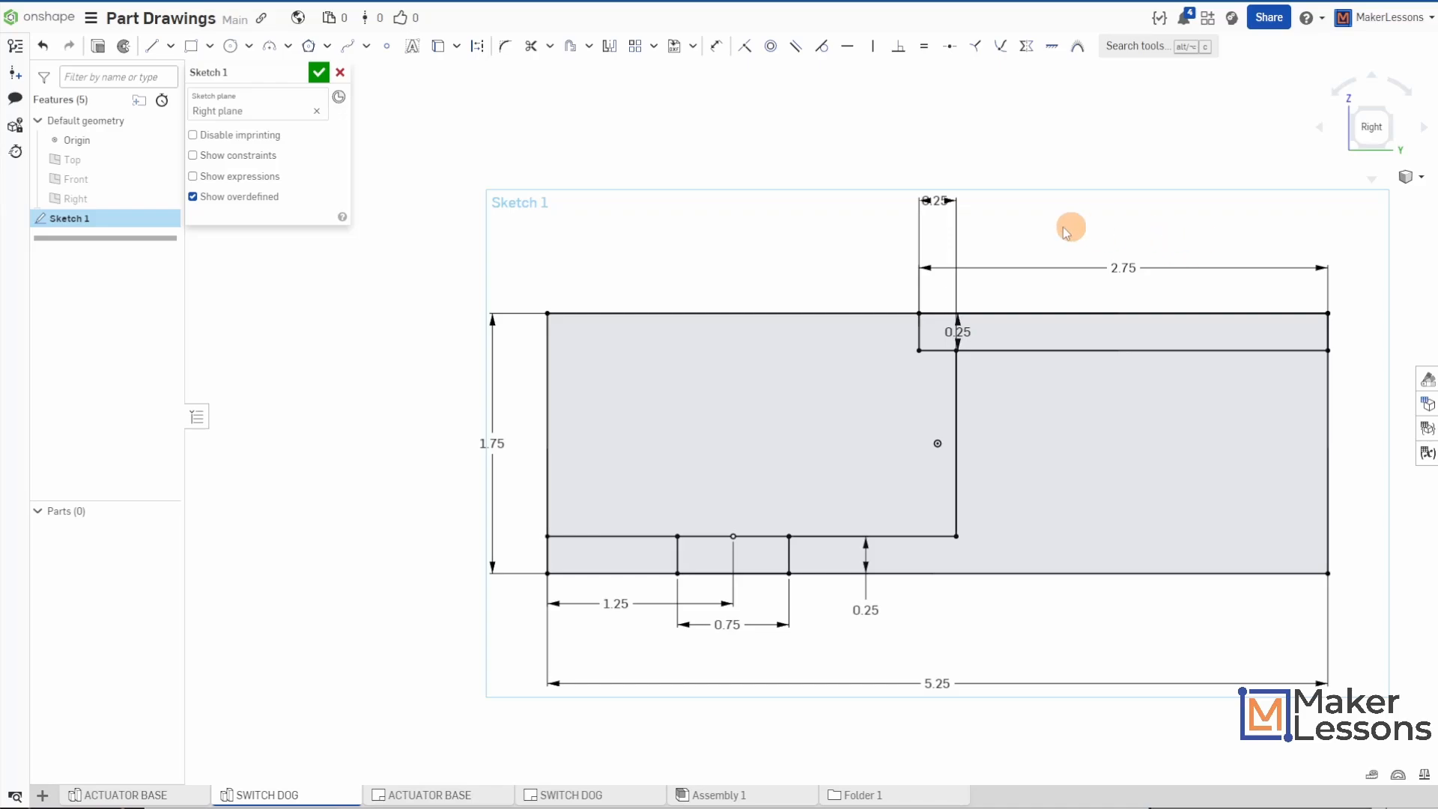
pyautogui.click(152, 45)
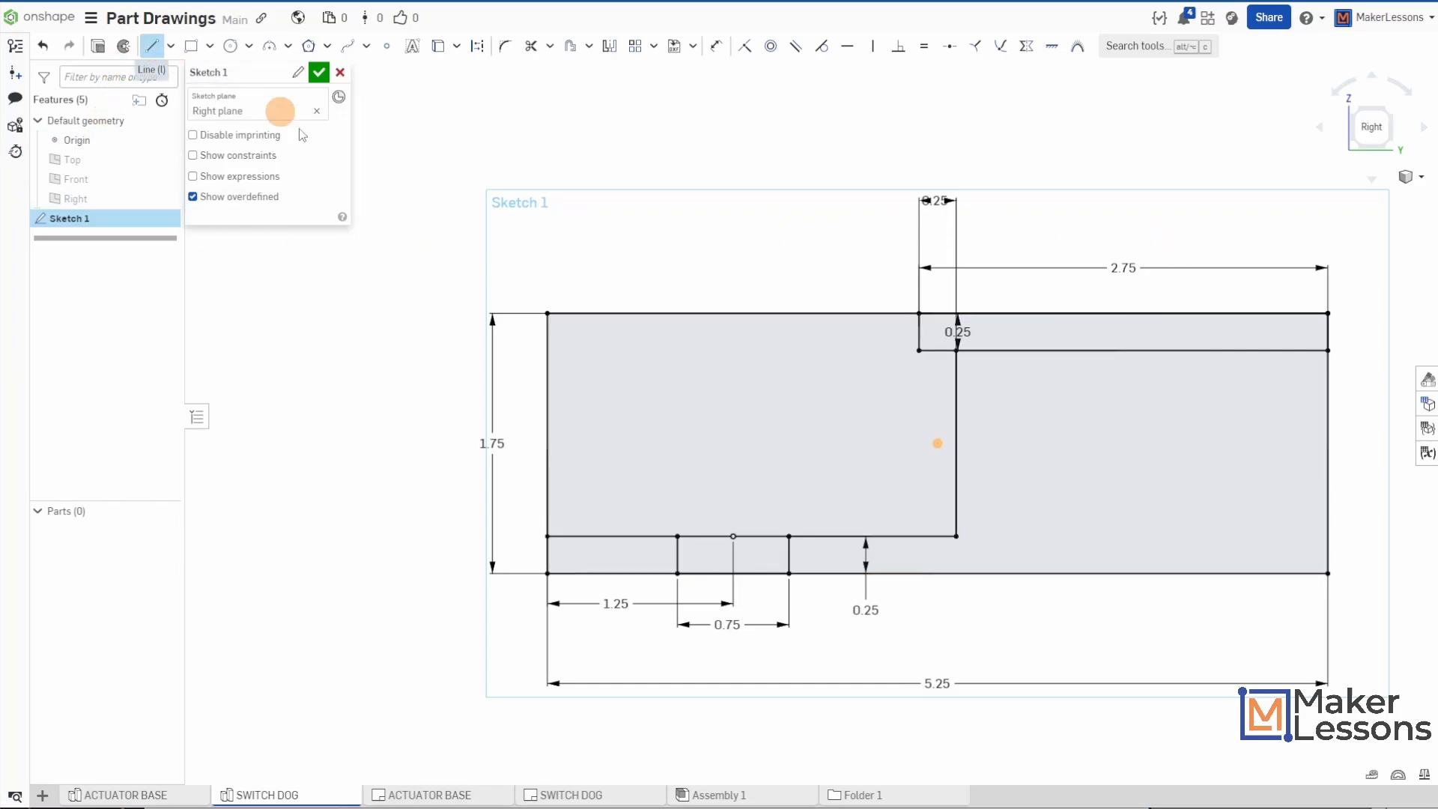
pyautogui.click(920, 348)
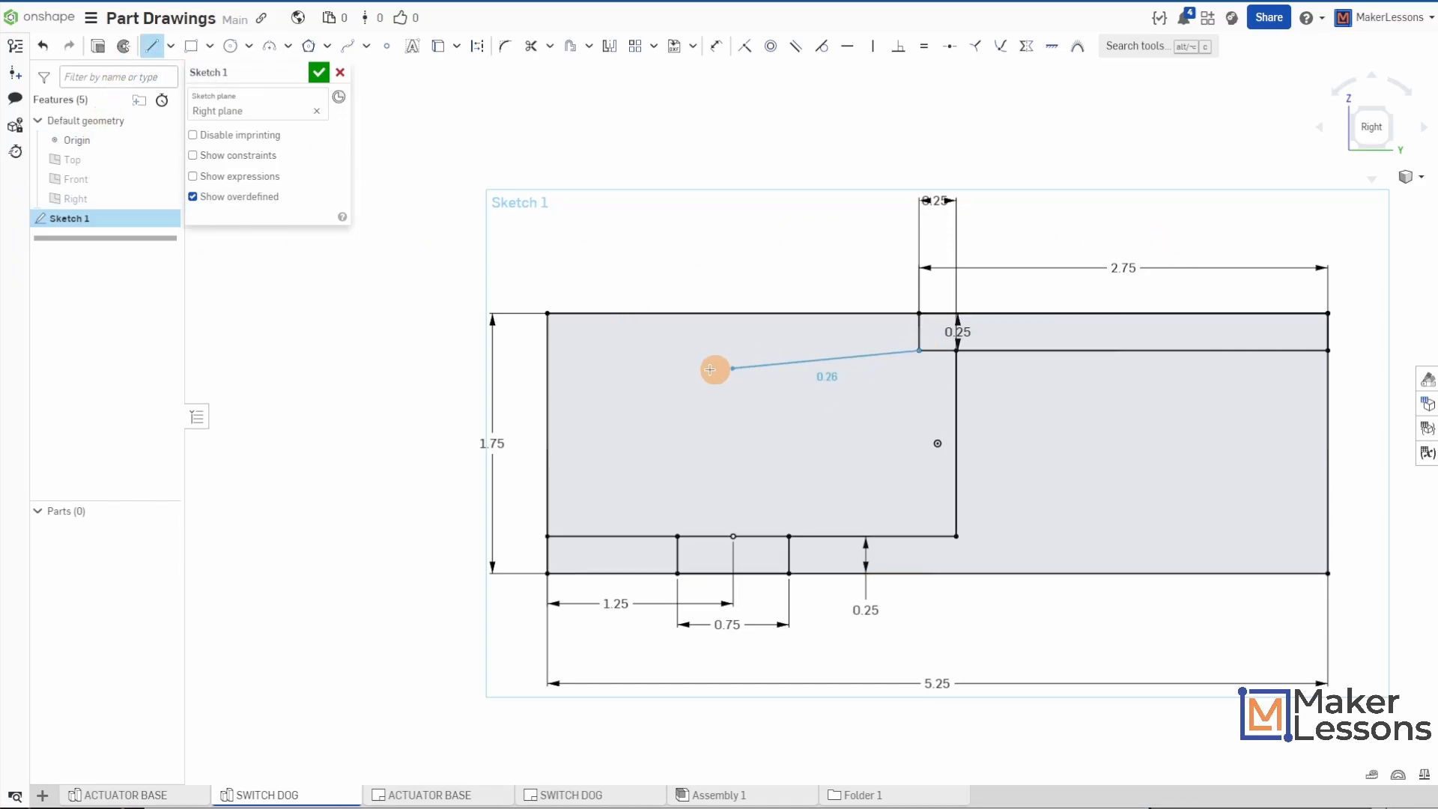
pyautogui.click(549, 350)
pyautogui.press('Escape')
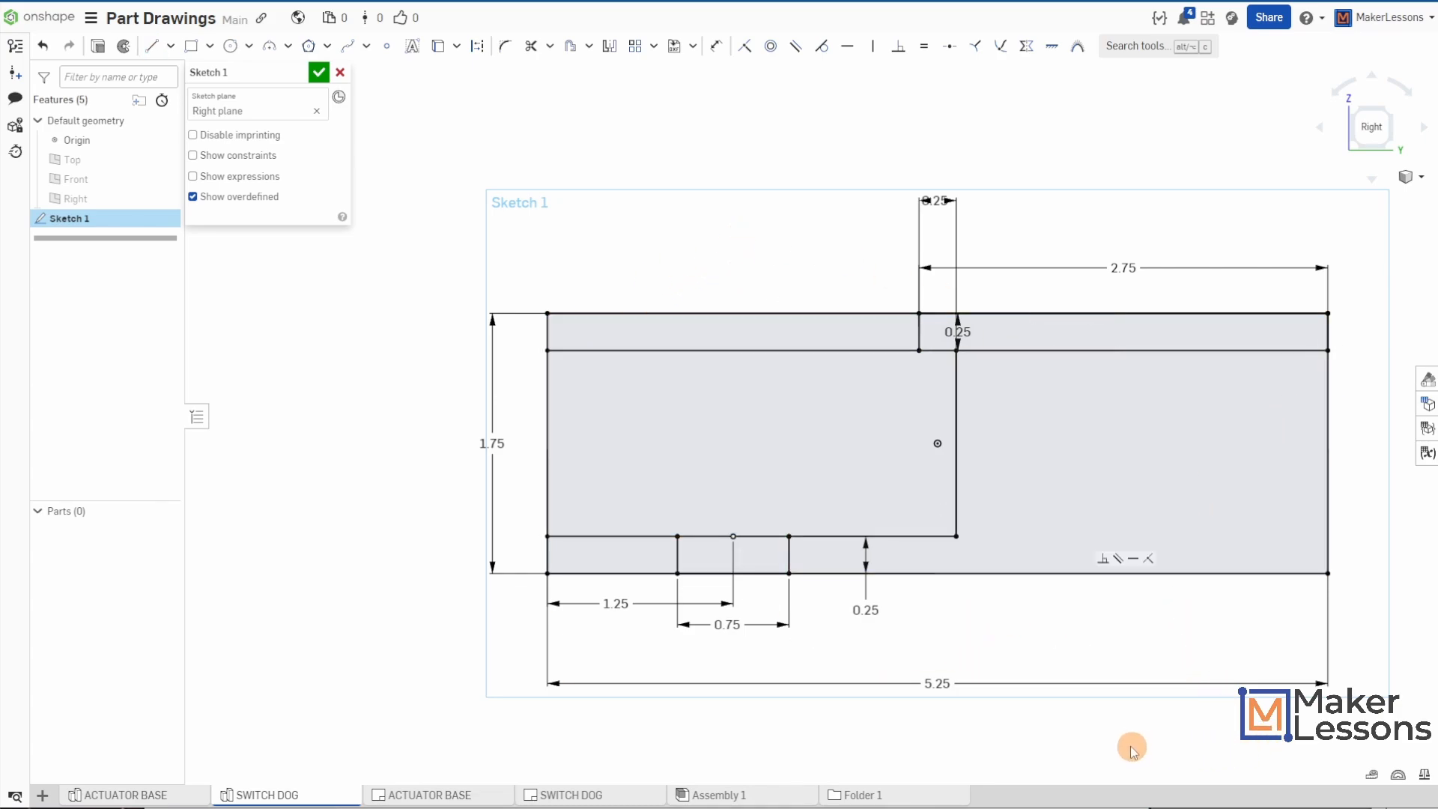
# - Trim away the large rectangle's excess outline at the upper-left, lower-left and lower-right, leaving the stepped profile
pyautogui.click(534, 56)
pyautogui.click(547, 331)
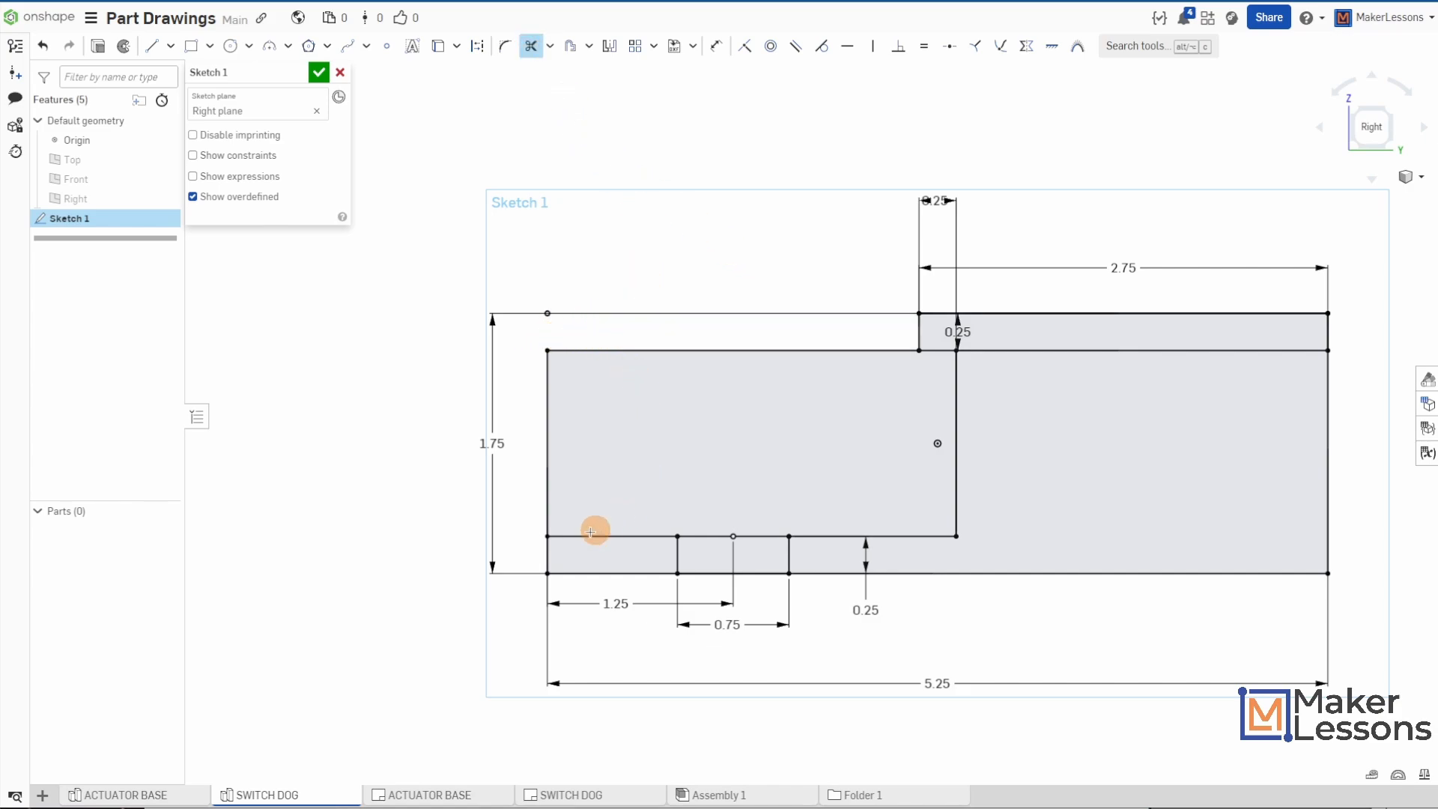
pyautogui.moveTo(517, 554)
pyautogui.mouseDown()
pyautogui.moveTo(575, 561)
pyautogui.moveTo(609, 600)
pyautogui.mouseUp()
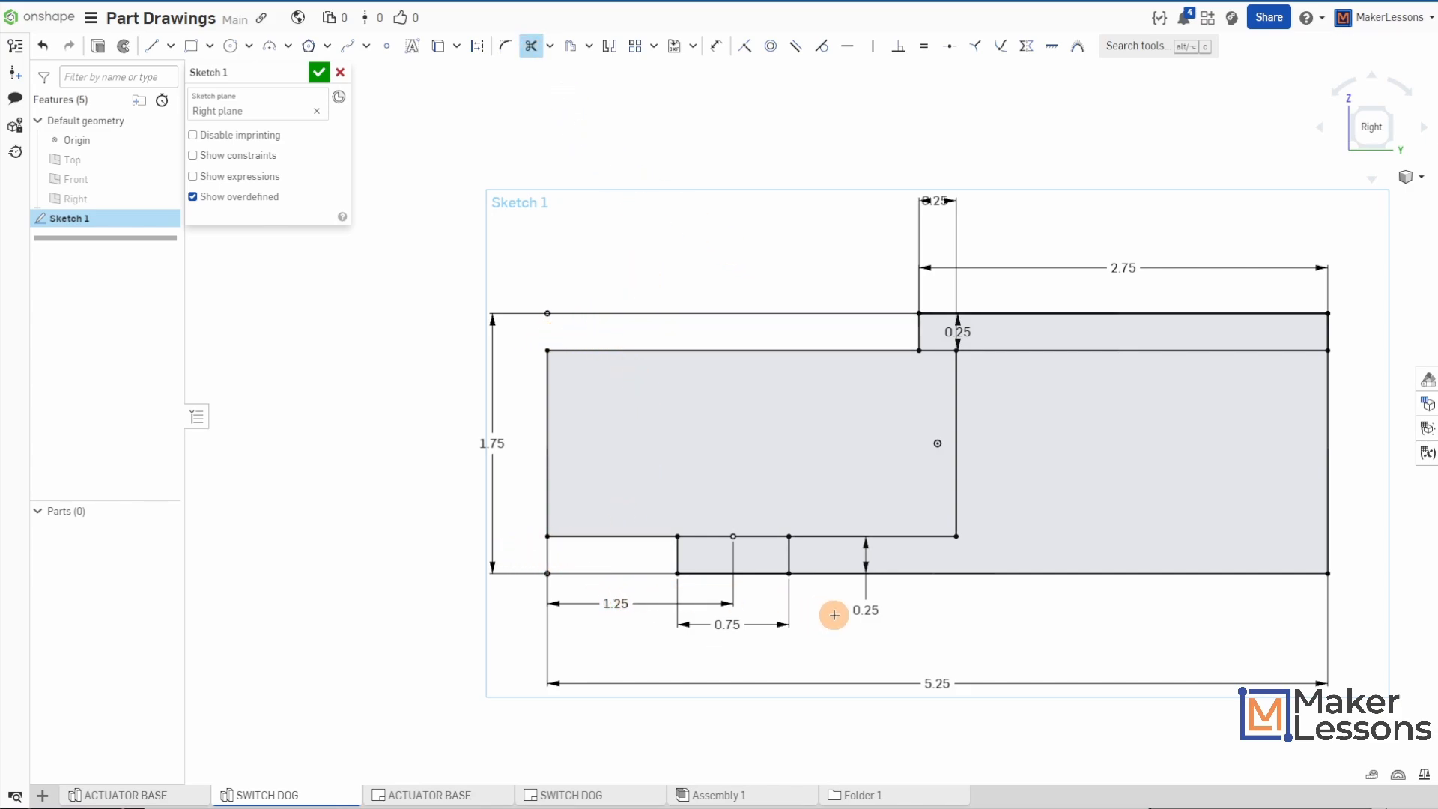
pyautogui.moveTo(953, 621)
pyautogui.mouseDown()
pyautogui.moveTo(1043, 564)
pyautogui.moveTo(1370, 487)
pyautogui.mouseUp()
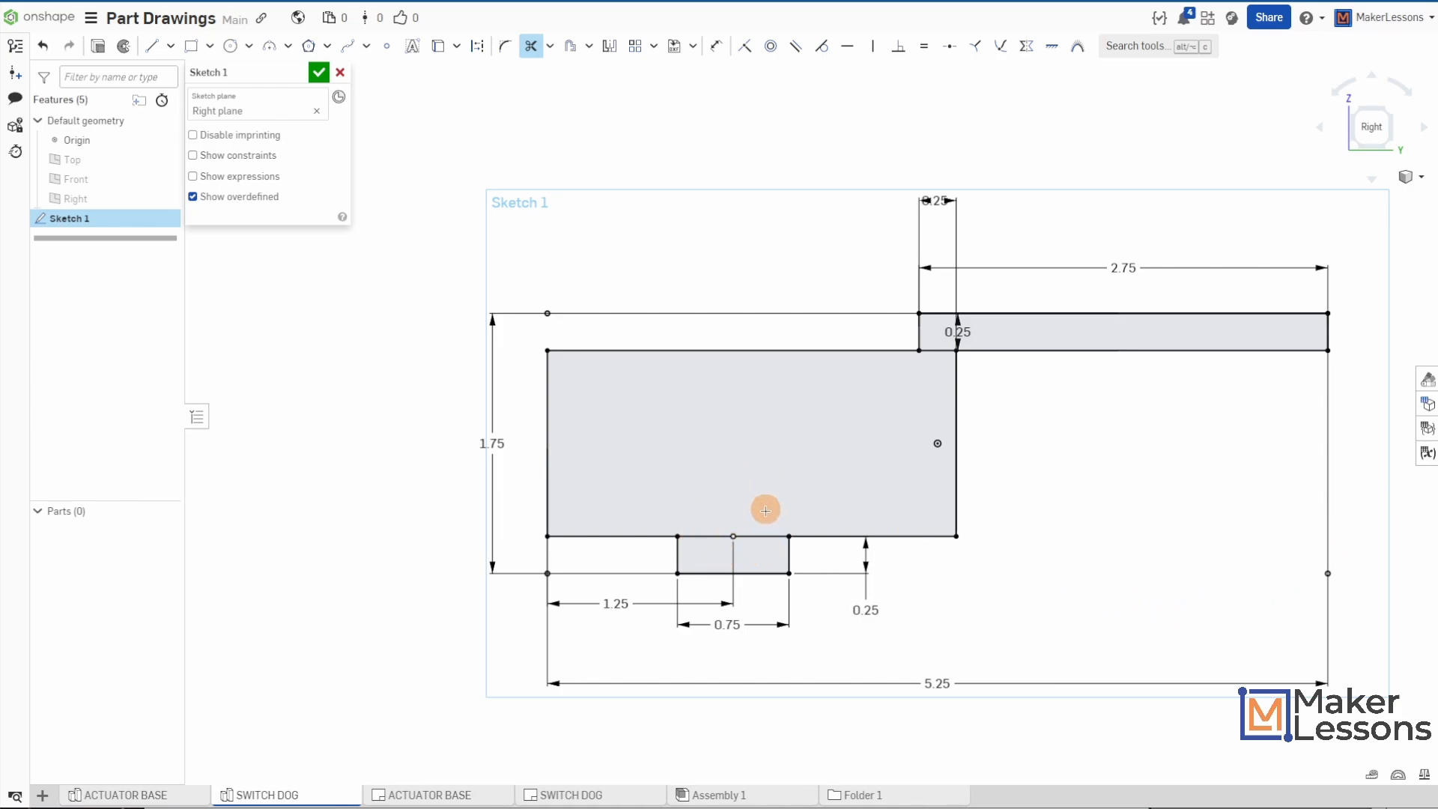
# - Try to trim the edge shared by the small bottom rectangle and the main body, and undo the trim
pyautogui.moveTo(764, 507)
pyautogui.mouseDown()
pyautogui.moveTo(707, 530)
pyautogui.moveTo(718, 517)
pyautogui.mouseUp()
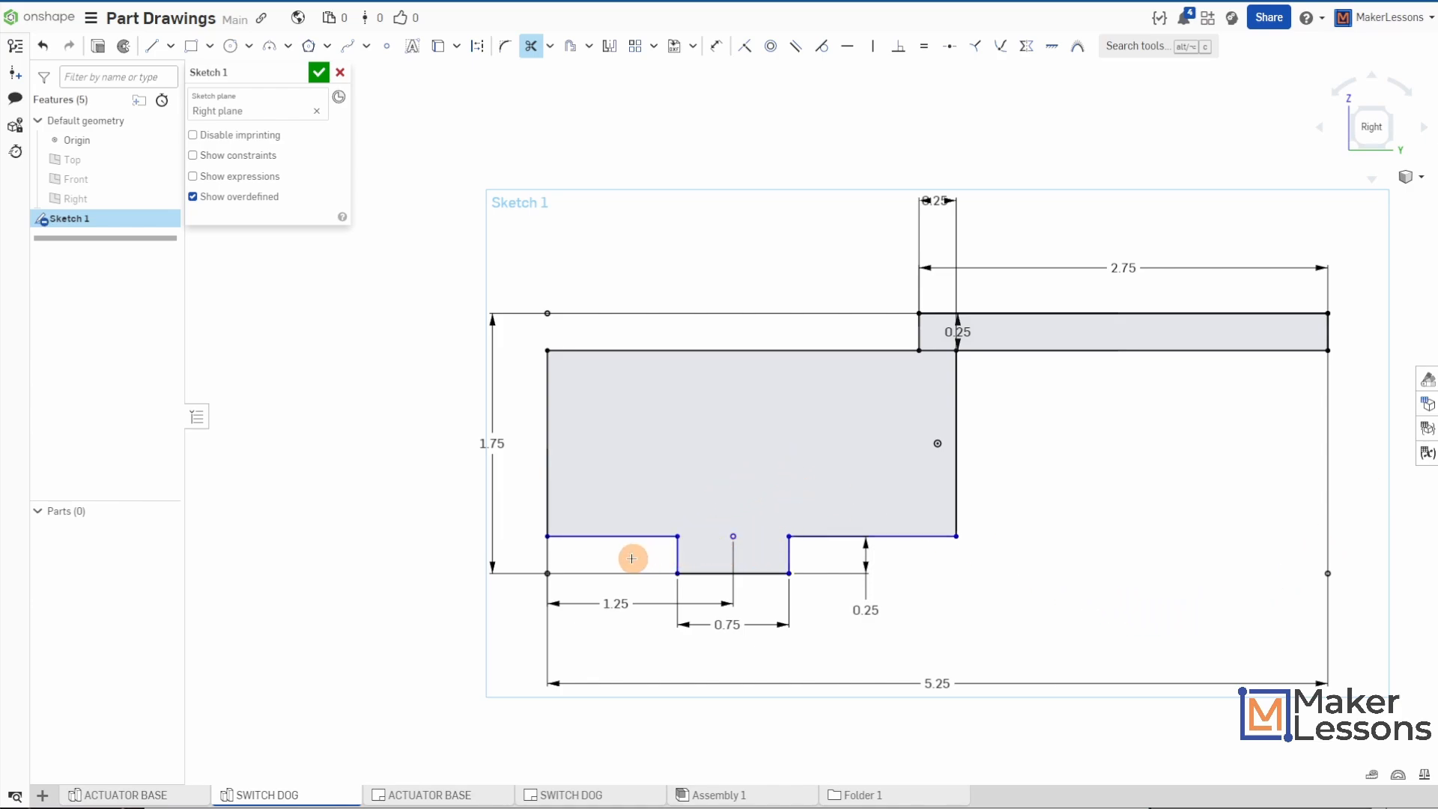
pyautogui.scroll(4, 632, 559)
pyautogui.scroll(-3, 628, 560)
pyautogui.hotkey('ctrl', 'z')
pyautogui.press('Escape')
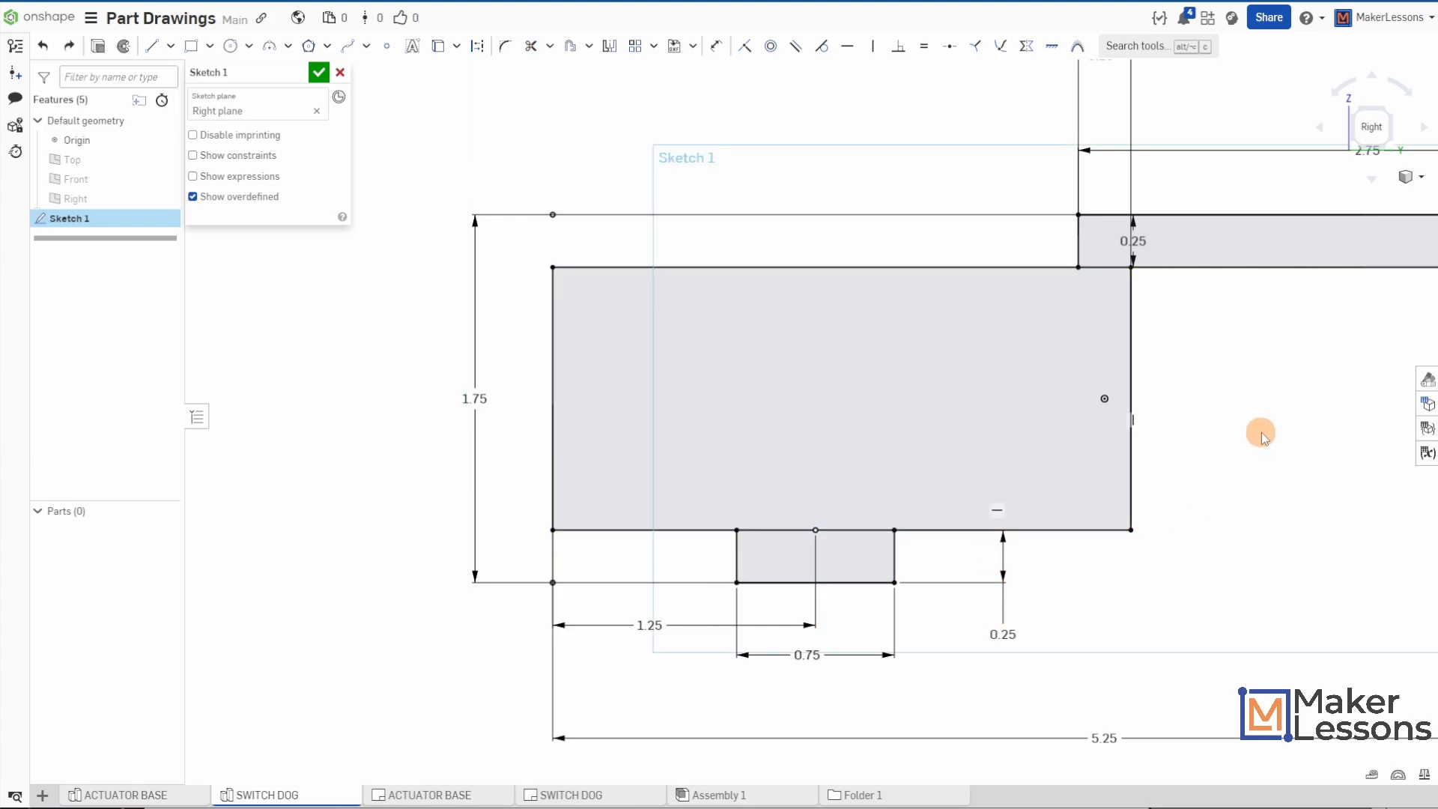
# - Accept the side profile sketch
pyautogui.moveTo(1261, 430)
pyautogui.mouseDown(button='middle')
pyautogui.moveTo(961, 481)
pyautogui.moveTo(1123, 494)
pyautogui.moveTo(1065, 498)
pyautogui.moveTo(1059, 475)
pyautogui.mouseUp(button='middle')
pyautogui.scroll(-1, 960, 482)
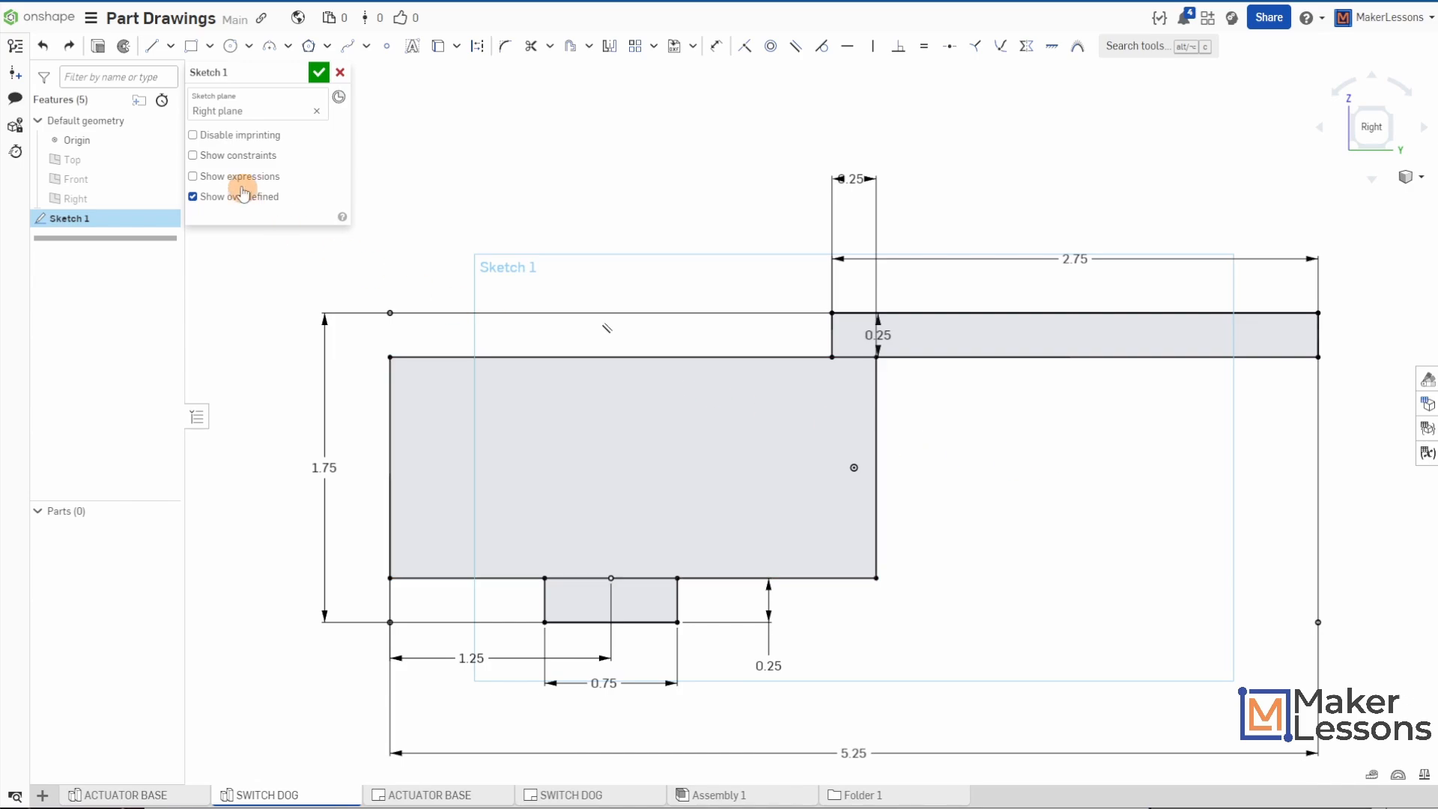
pyautogui.click(318, 74)
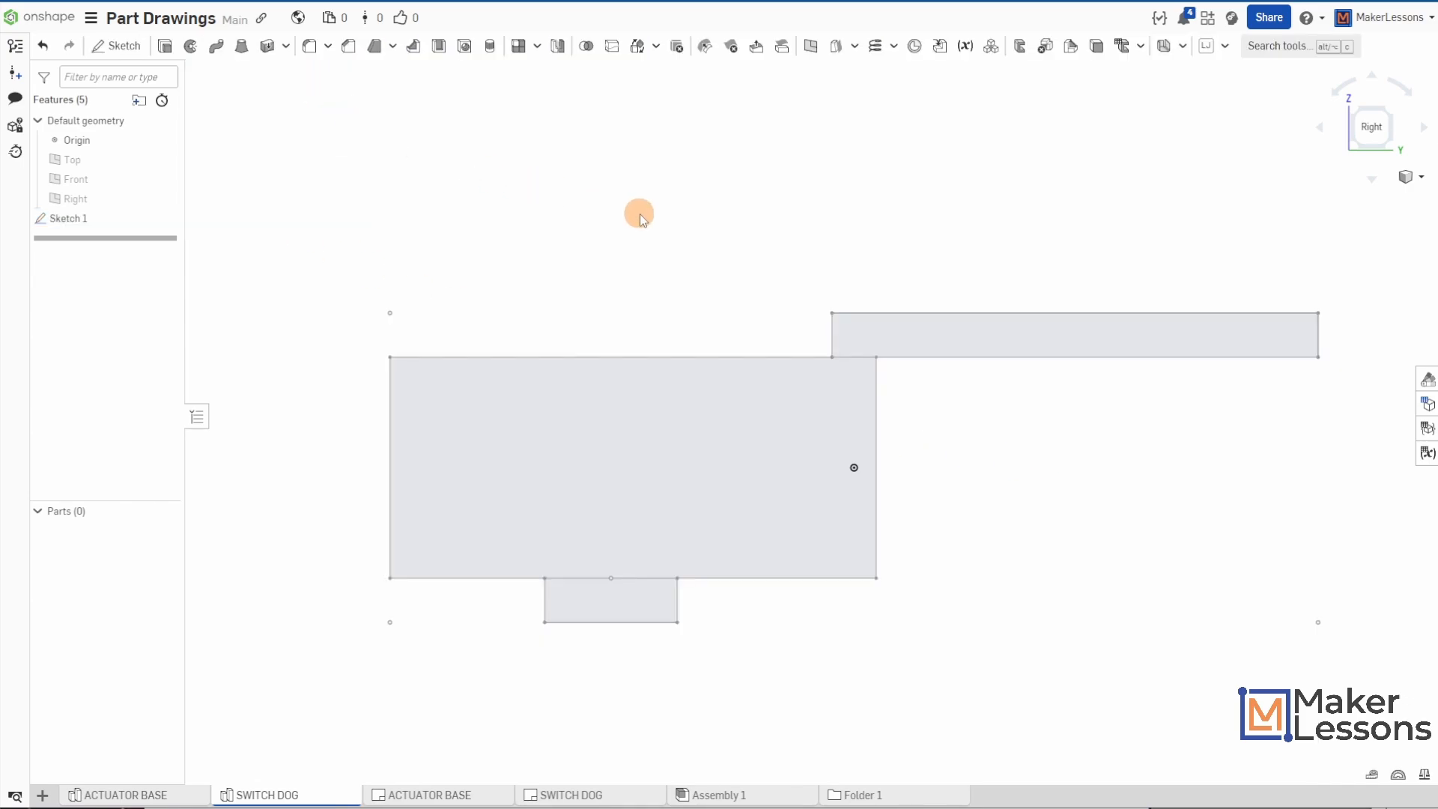
# - Extrude all three regions of the side profile sketch as a new solid, symmetric about the sketch plane, with a depth of 3 in
pyautogui.press('s')
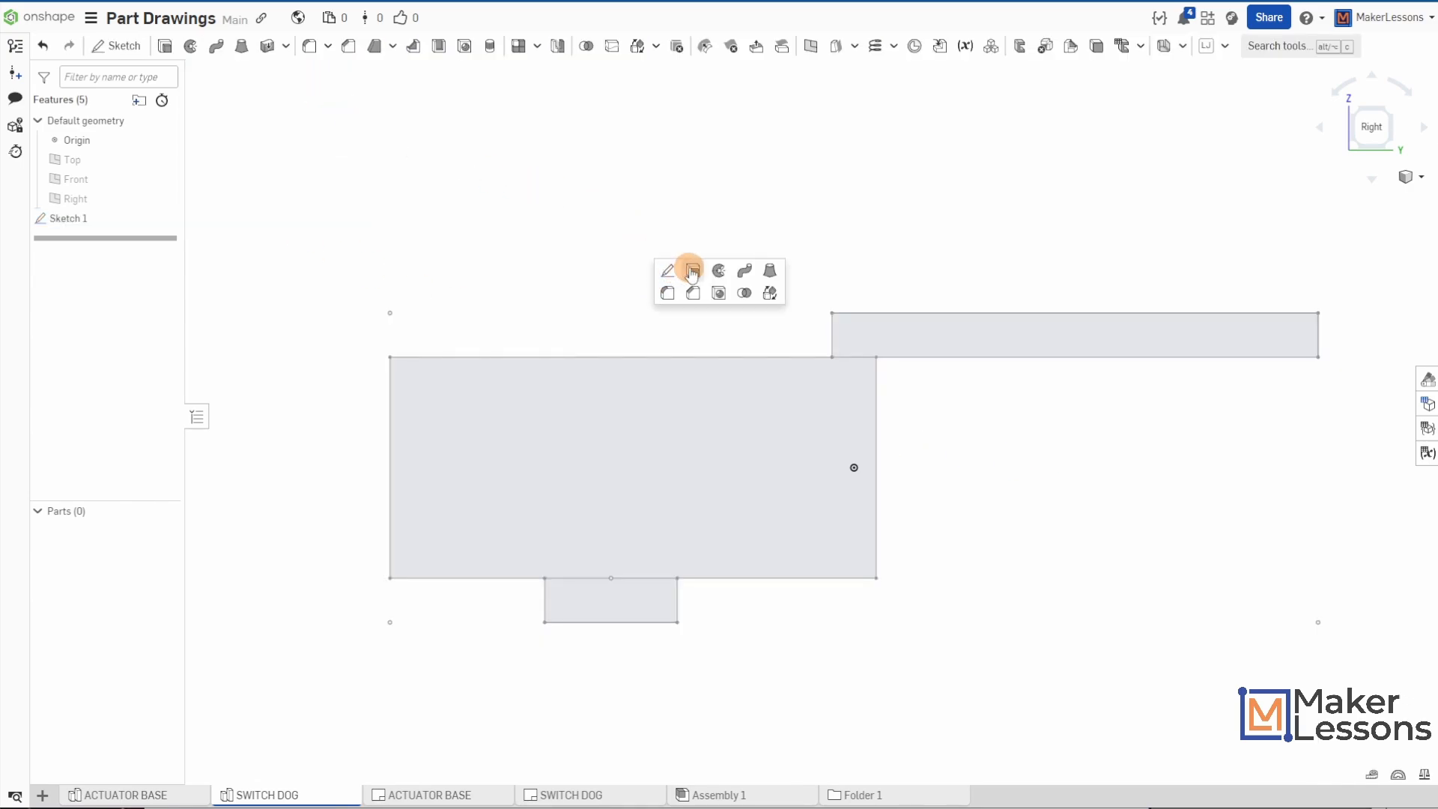
pyautogui.click(684, 271)
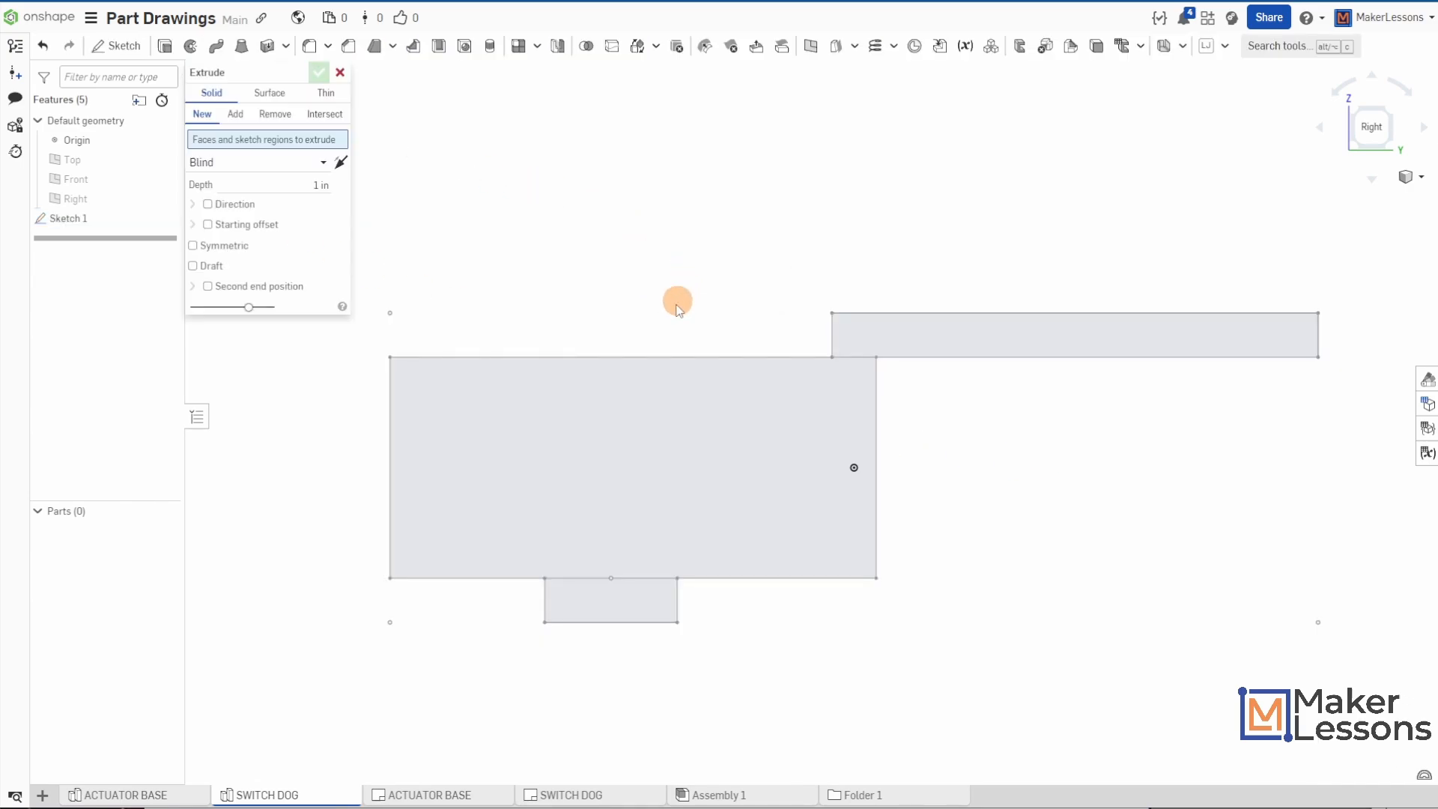
pyautogui.click(681, 469)
pyautogui.click(640, 594)
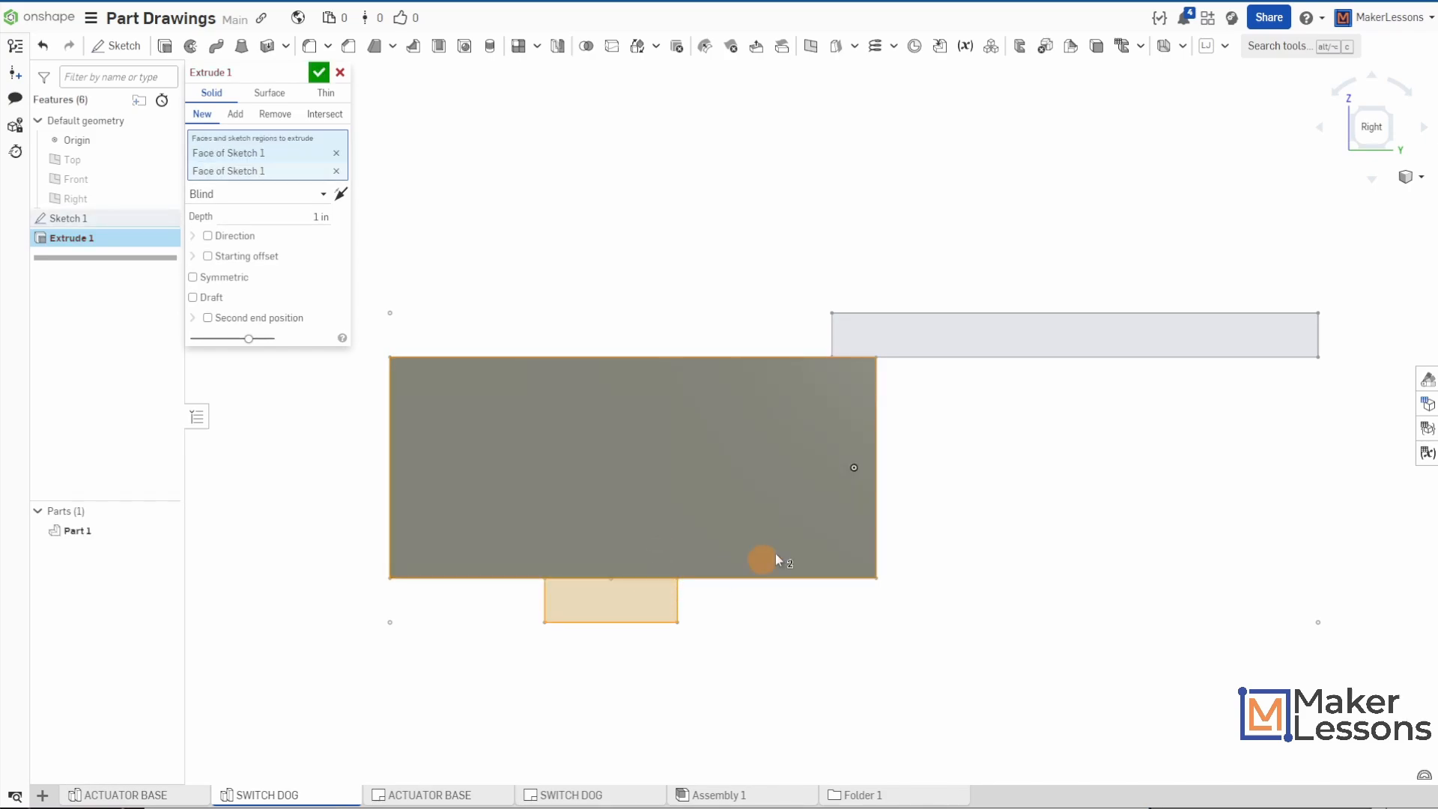
pyautogui.click(990, 349)
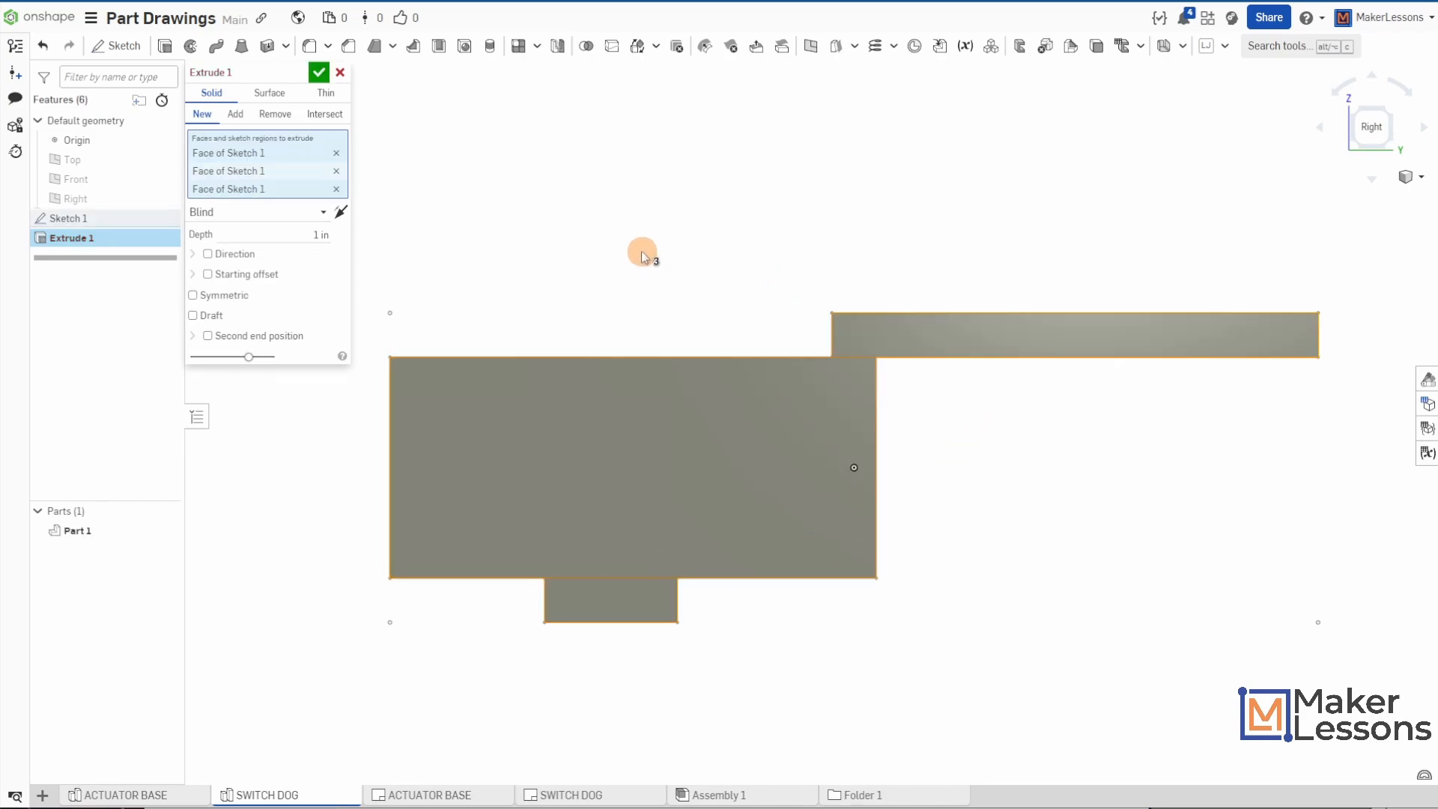
pyautogui.hotkey('shift', '7')
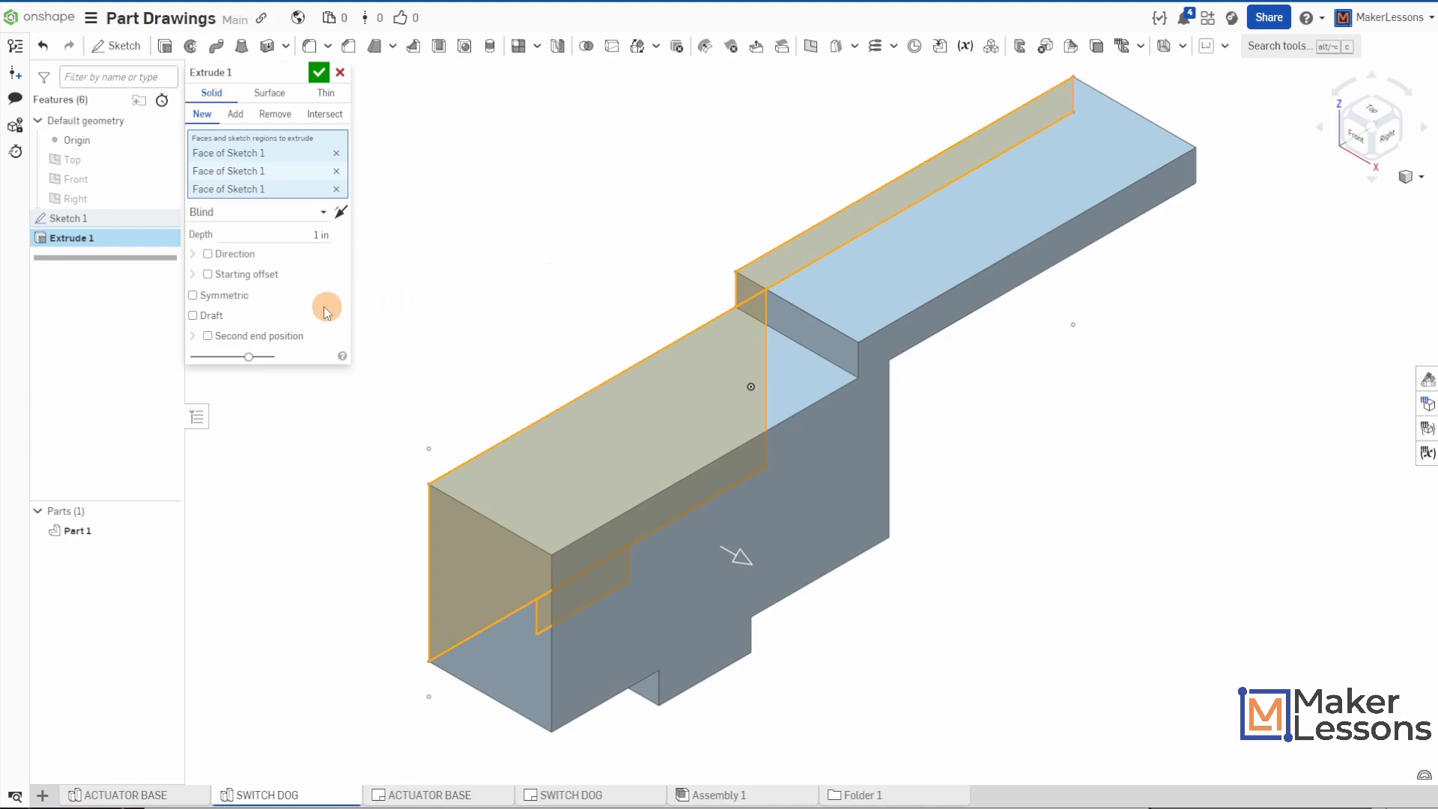
pyautogui.click(224, 295)
pyautogui.click(291, 230)
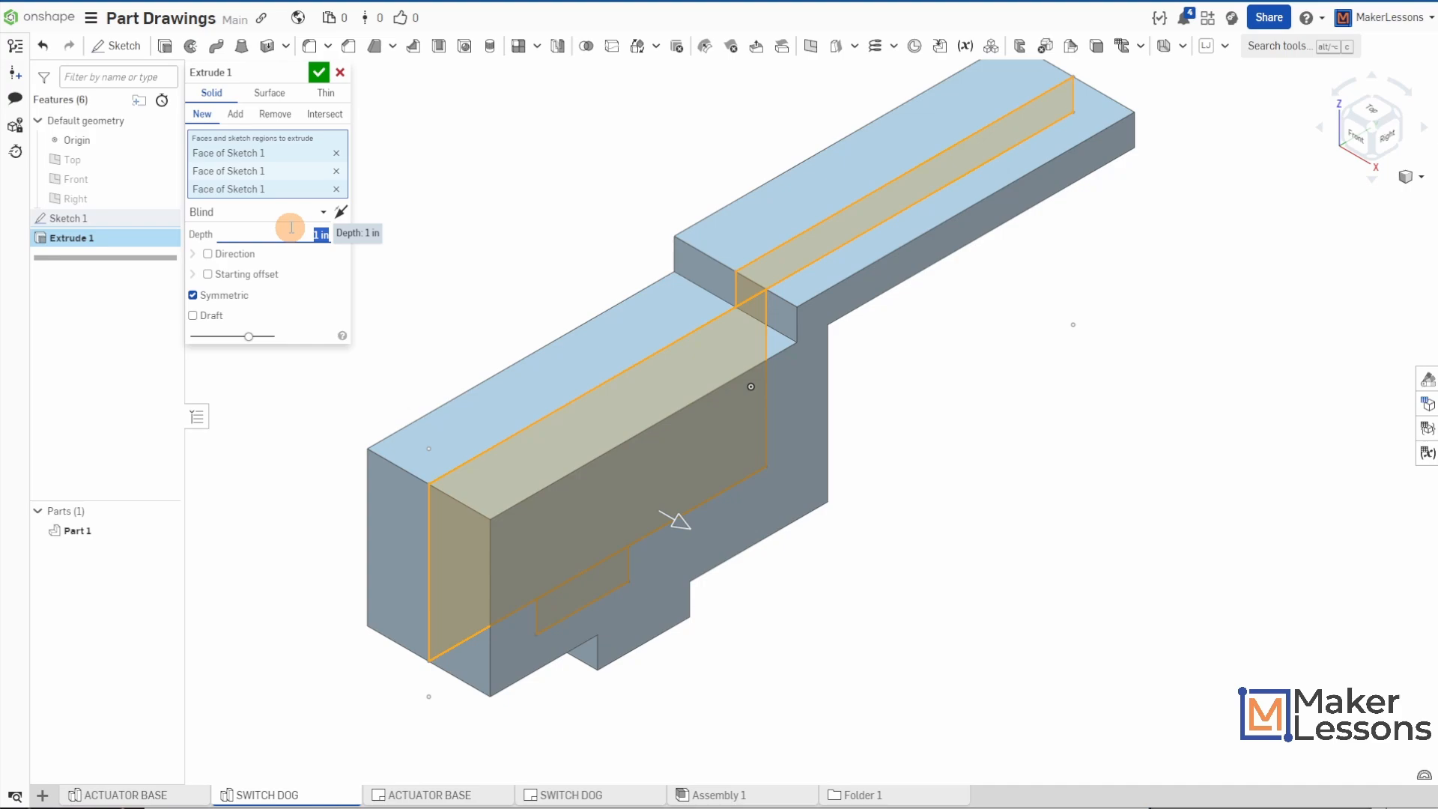
pyautogui.click(322, 76)
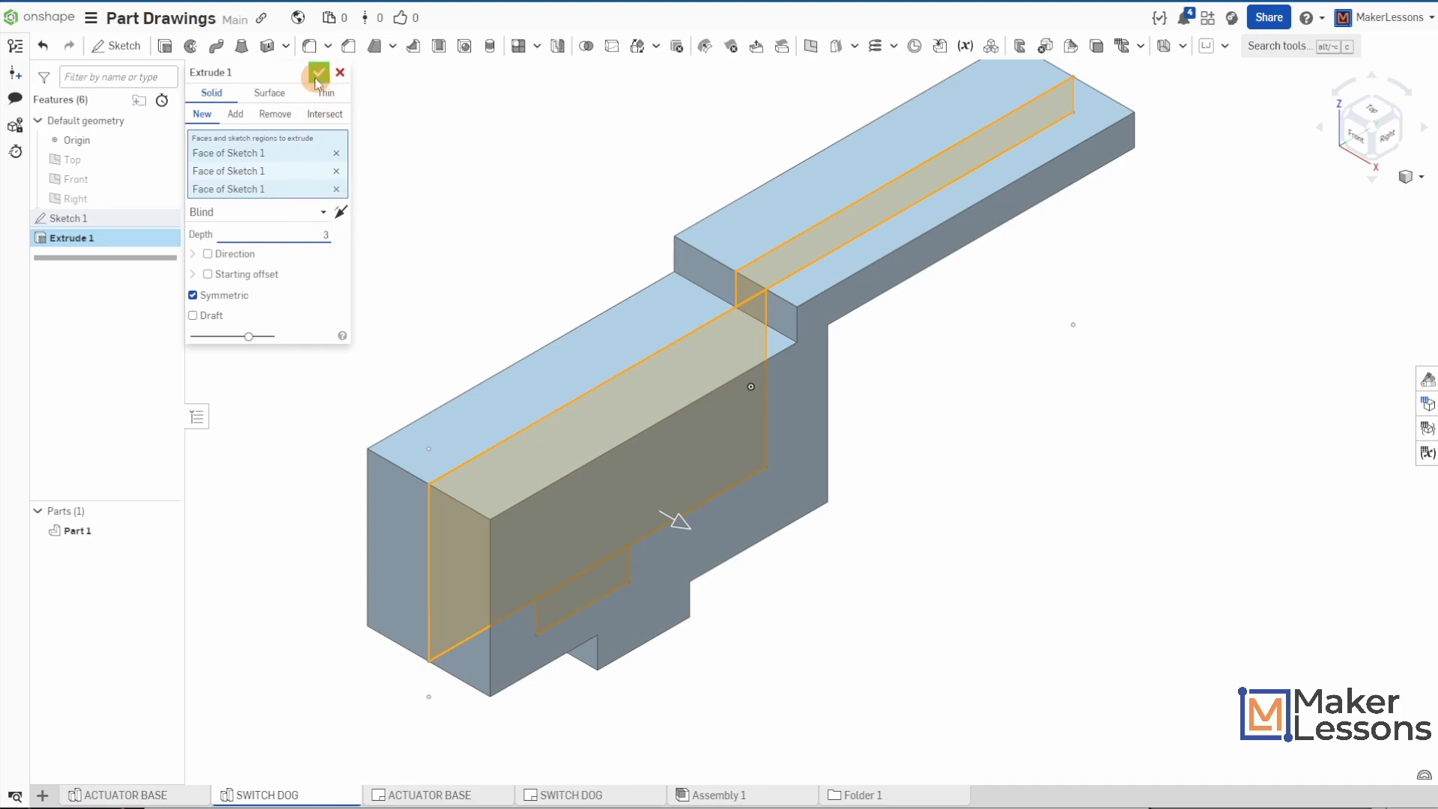
pyautogui.click(317, 78)
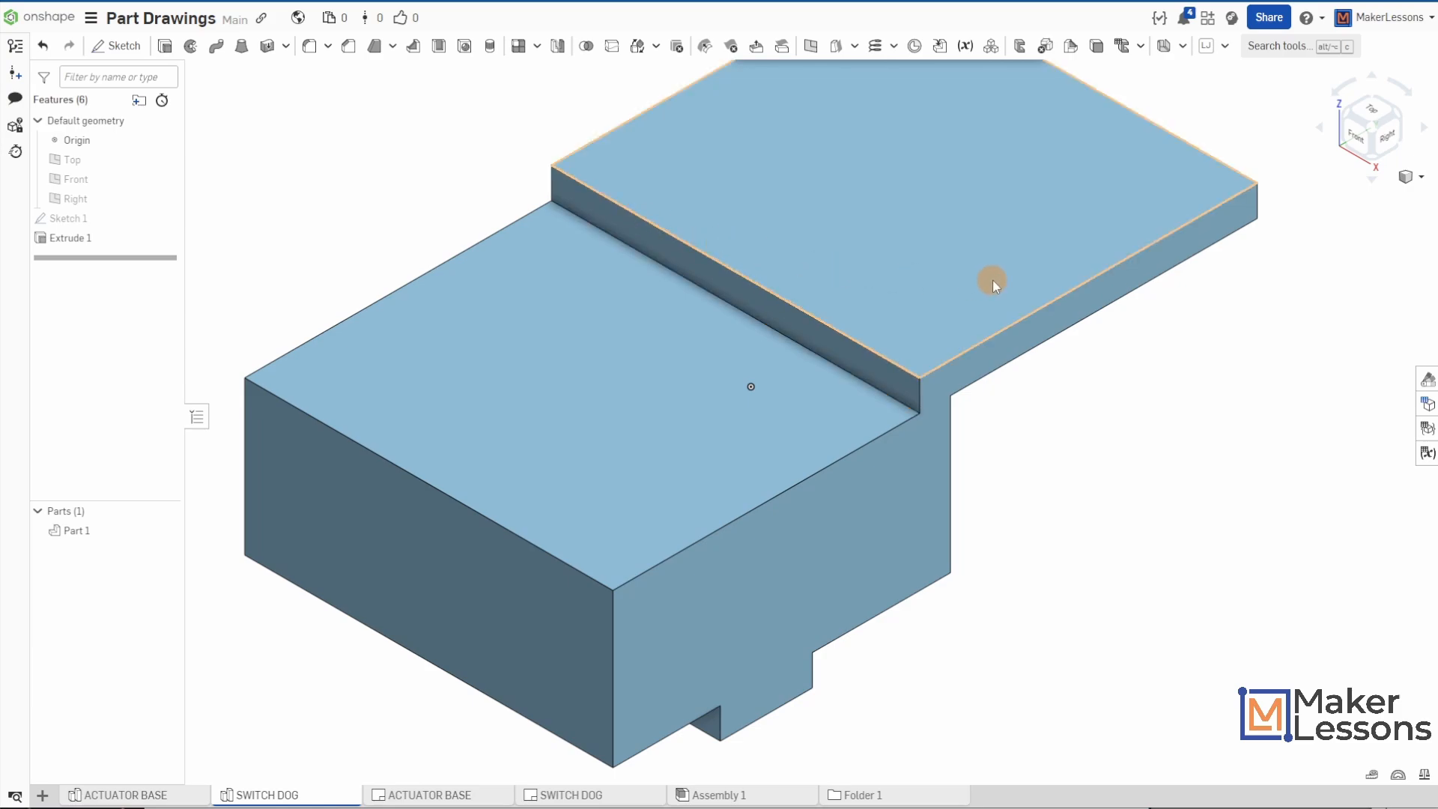
# - Sketch a 2.75 in construction centerline on the raised plate's top face, from the midpoint of its outer end edge to the step edge
pyautogui.scroll(-3, 991, 280)
pyautogui.moveTo(972, 245); pyautogui.dragTo(1016, 334, button='middle')
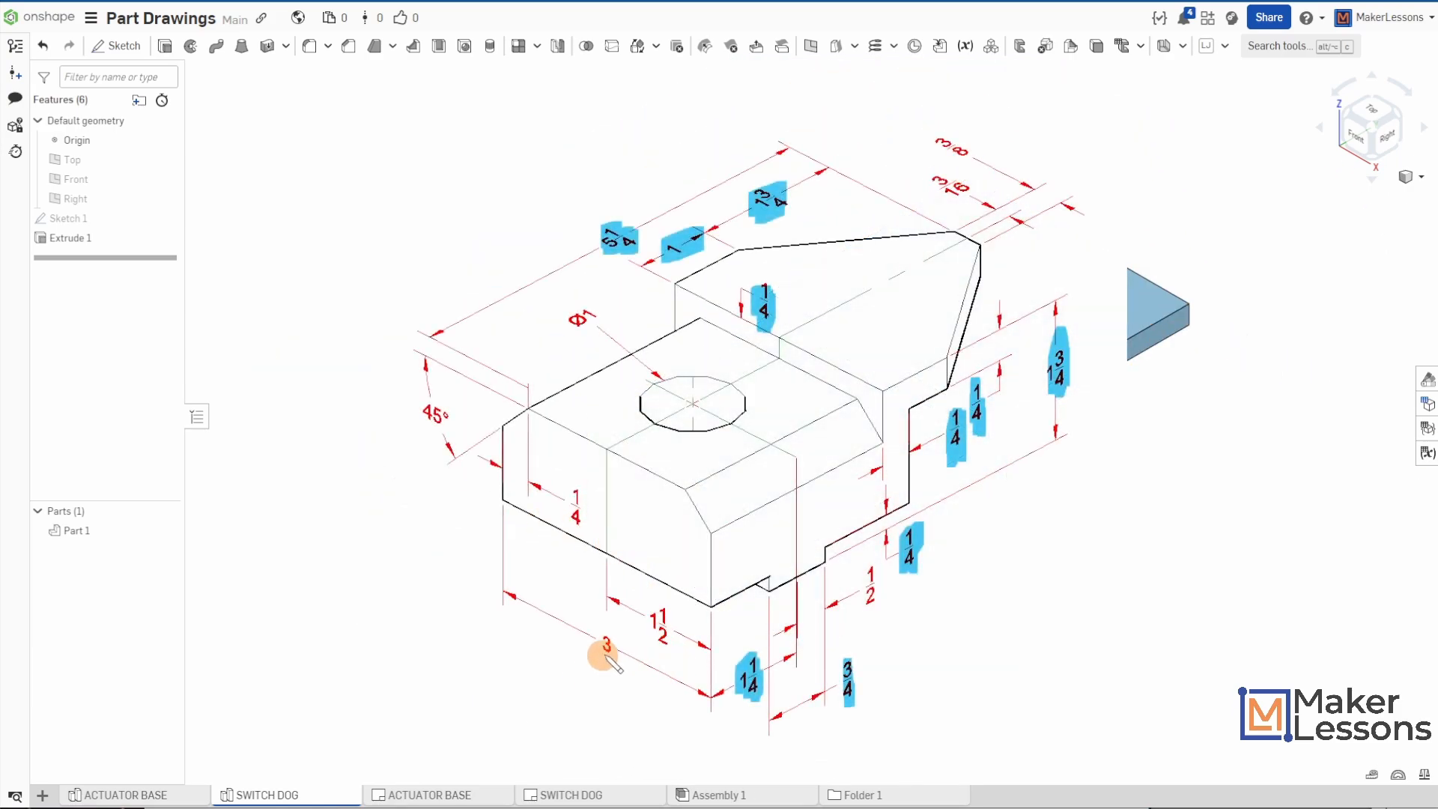
pyautogui.moveTo(612, 647); pyautogui.dragTo(592, 634)
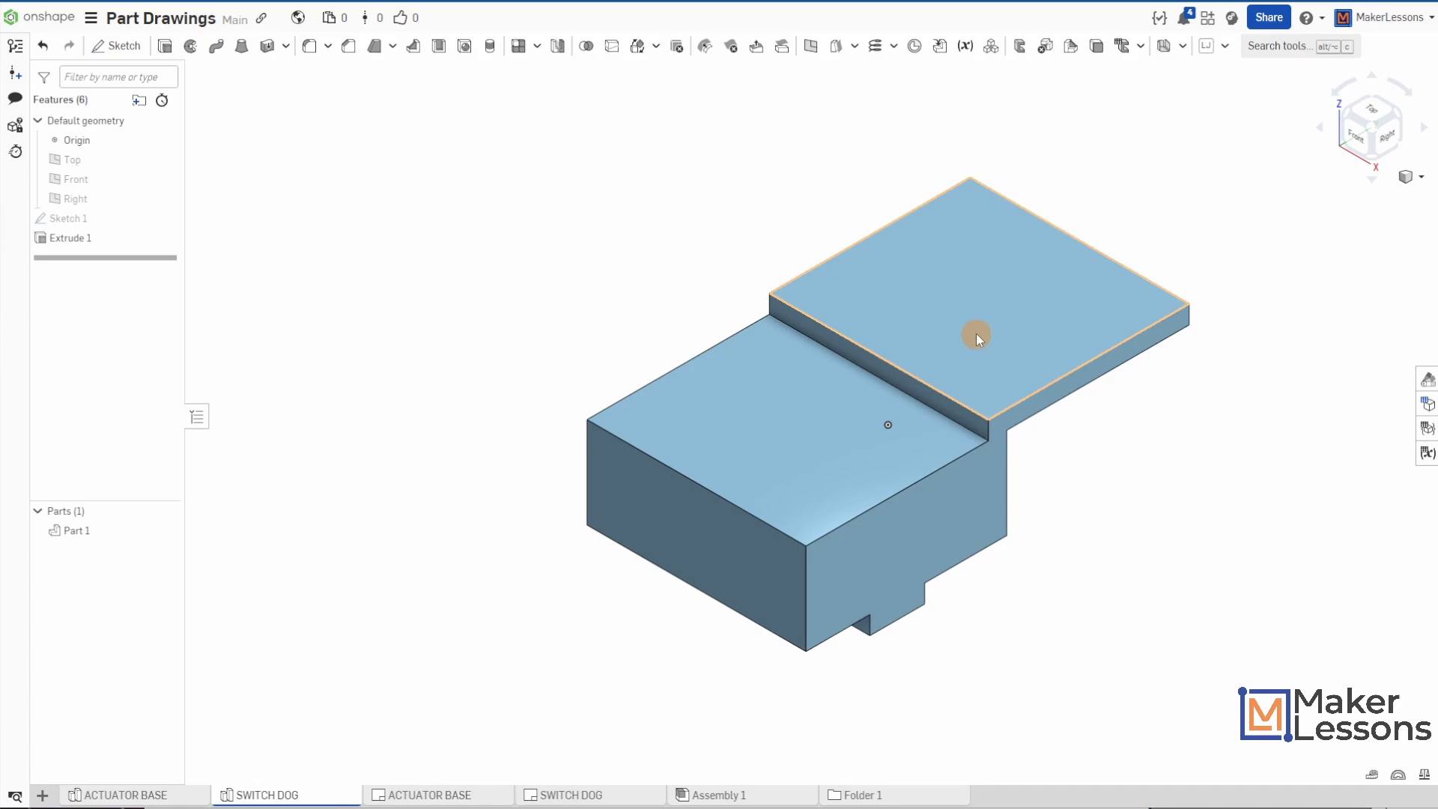
pyautogui.click(976, 275)
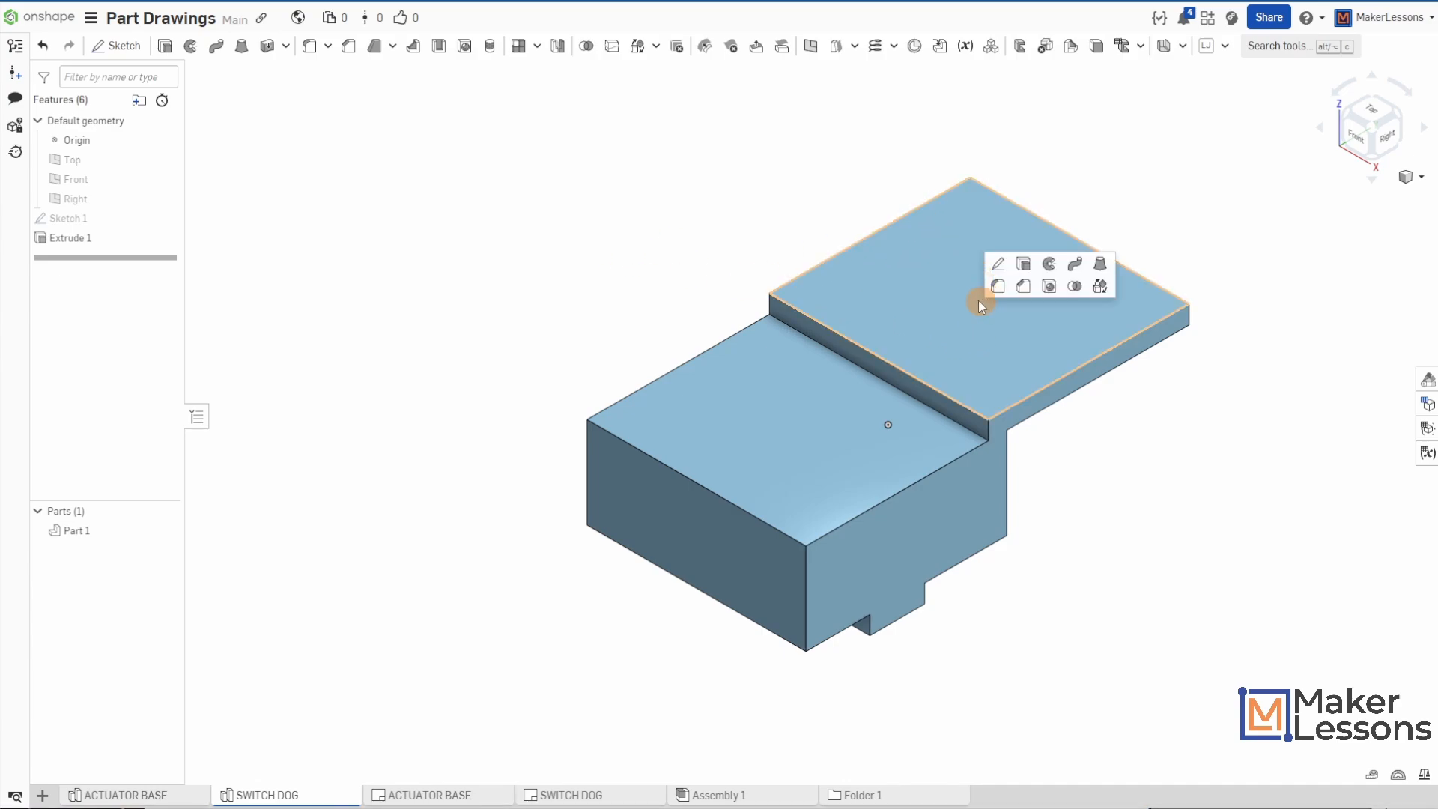
pyautogui.click(997, 262)
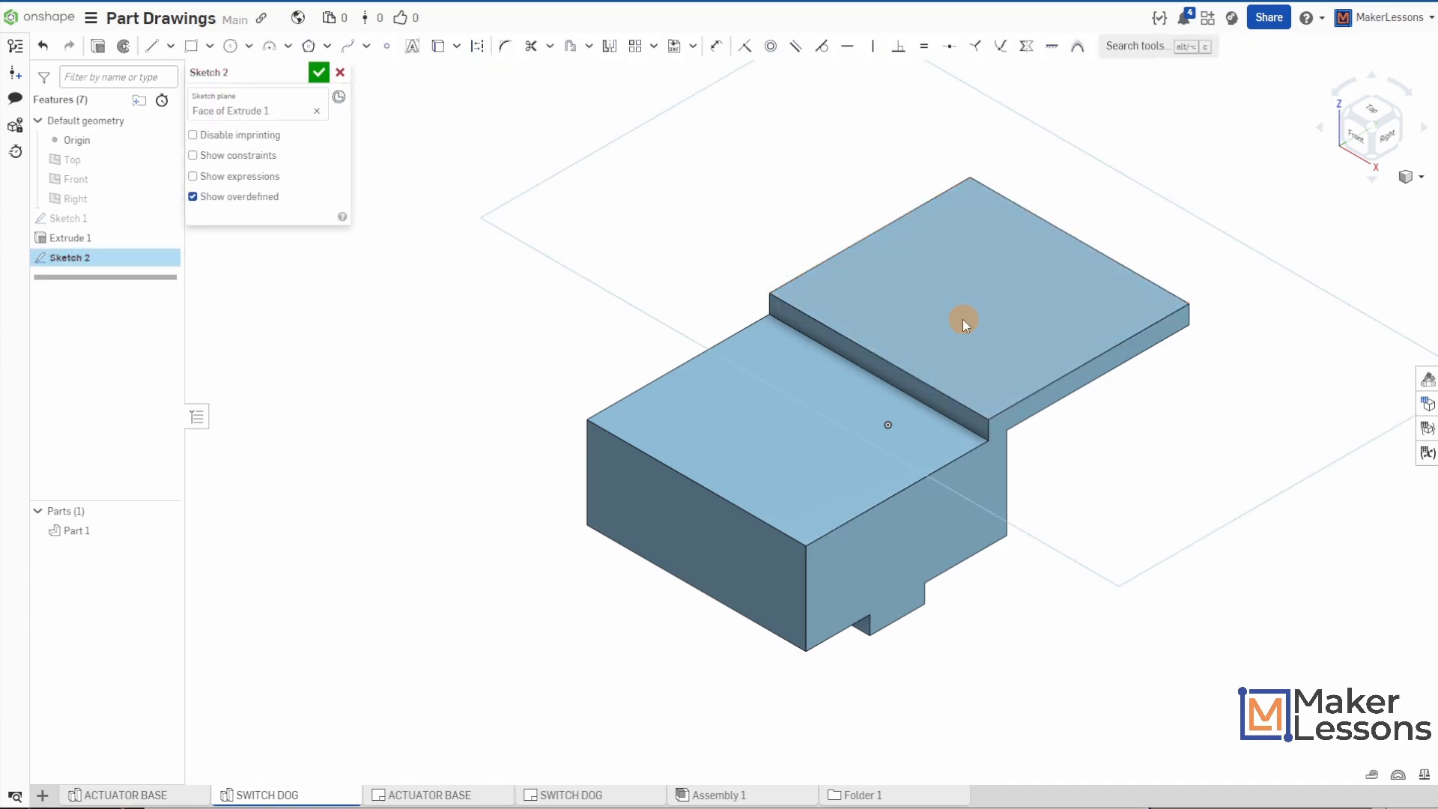
pyautogui.press('n')
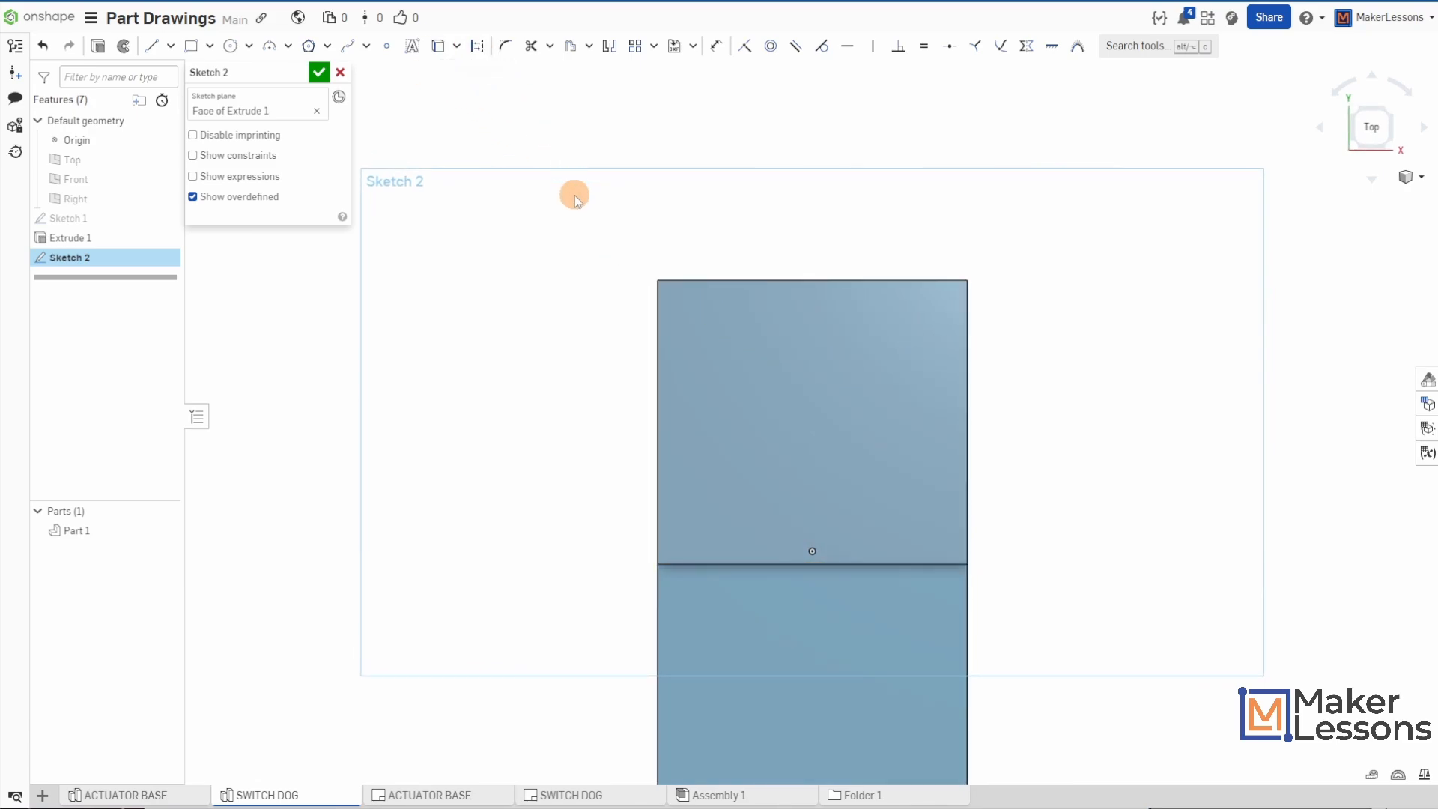
pyautogui.press('u')
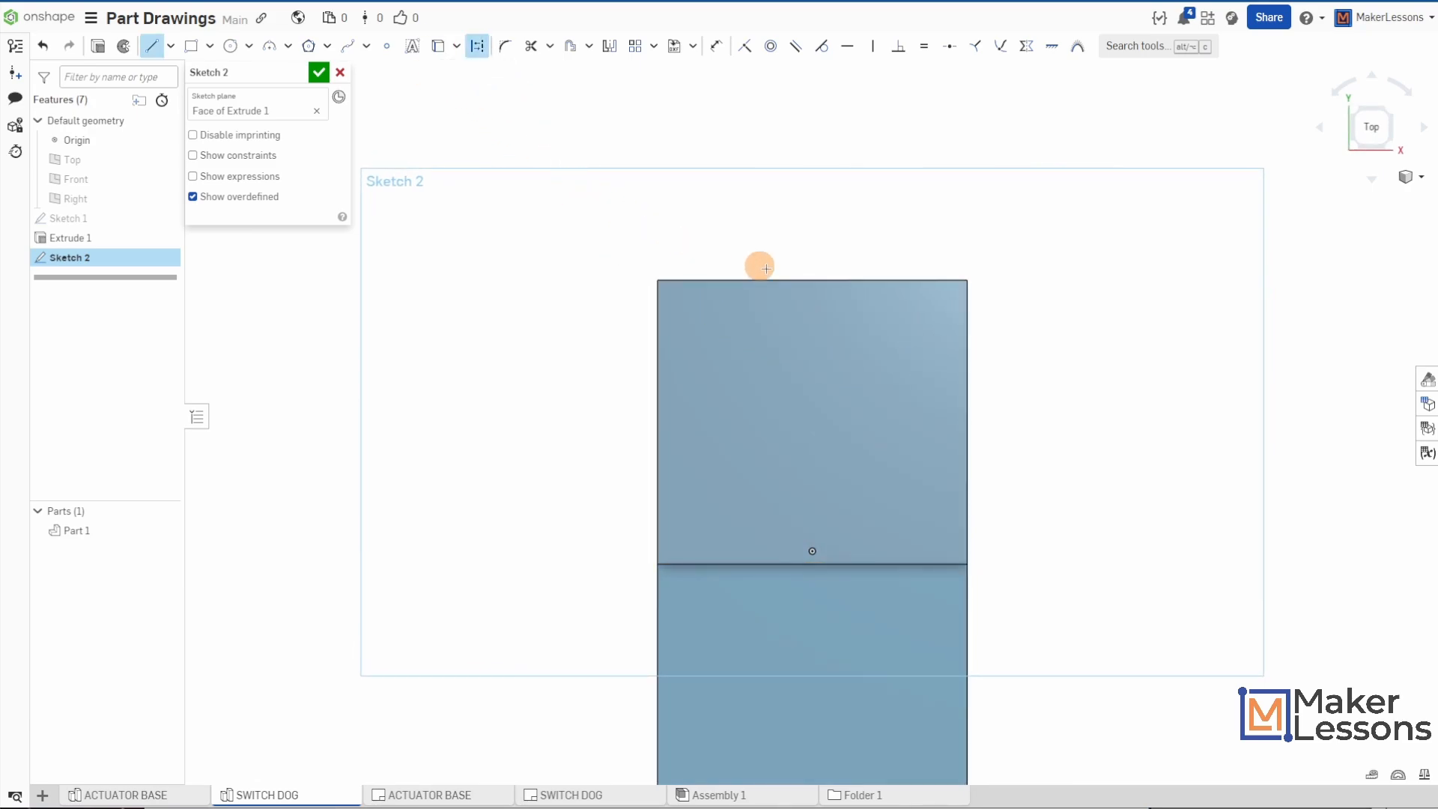
pyautogui.click(815, 282)
pyautogui.click(812, 561)
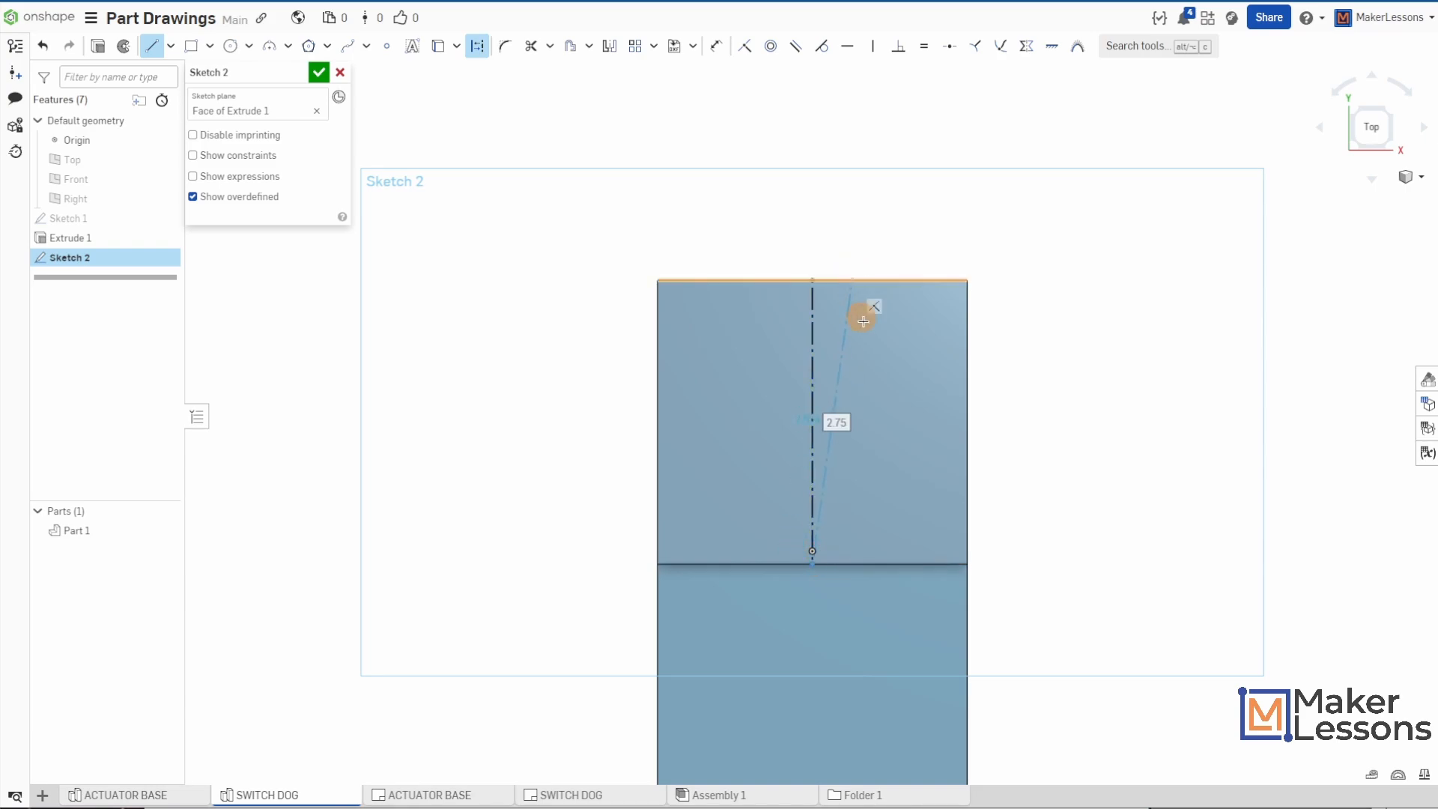
# - Draw a solid angled line about 1.81 in long across the plate's outer-left corner, from the end edge to the left side edge
pyautogui.press('q')
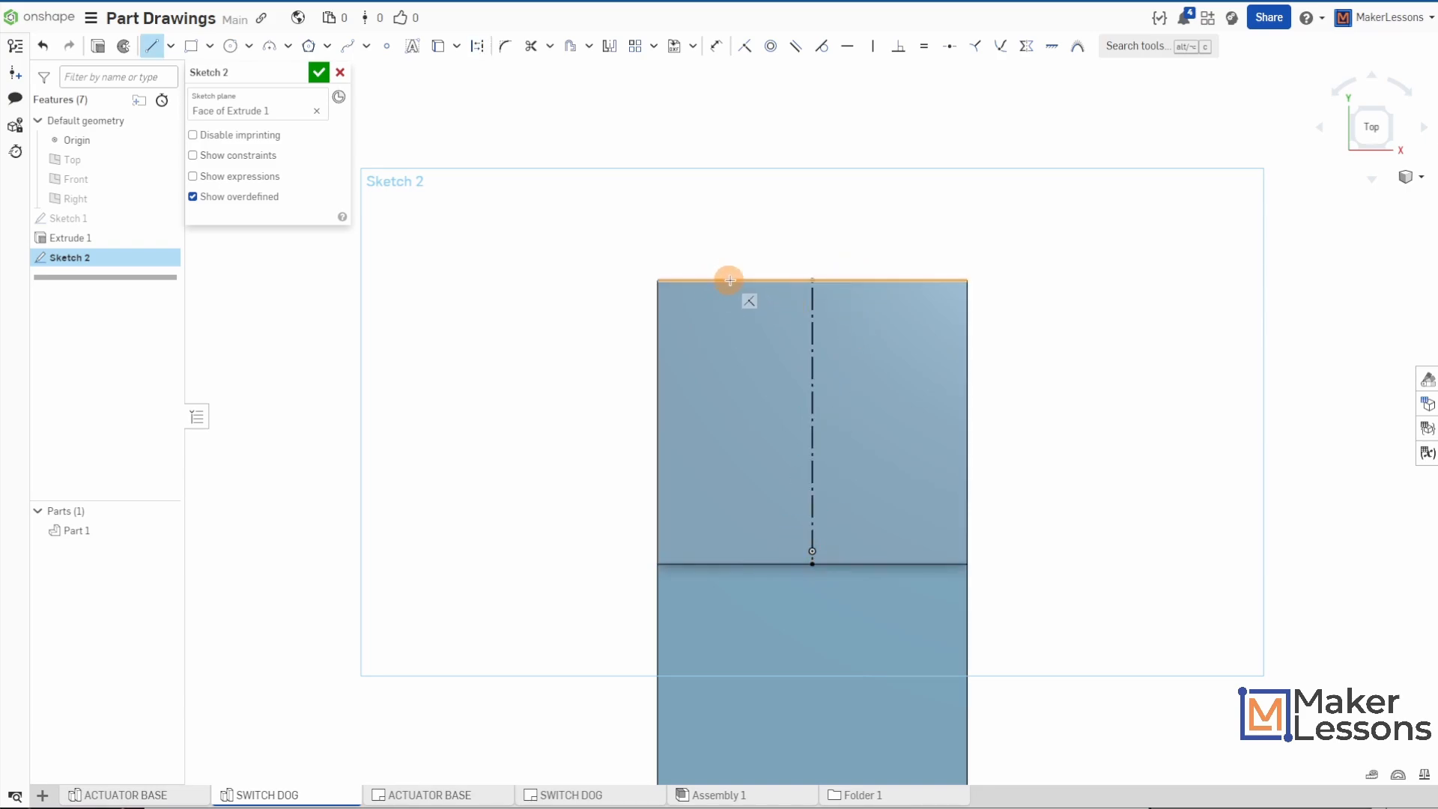
pyautogui.click(744, 283)
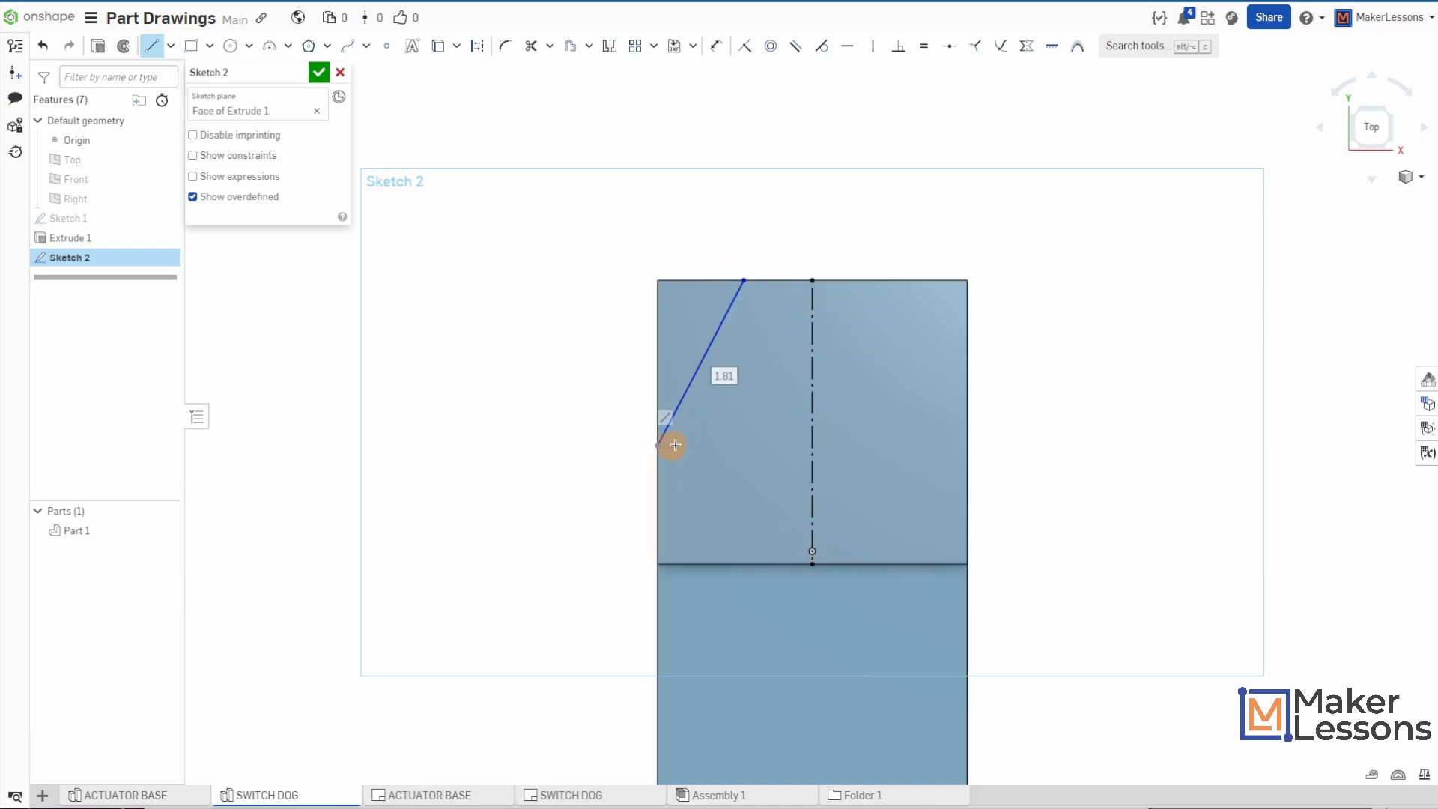
pyautogui.press('Escape')
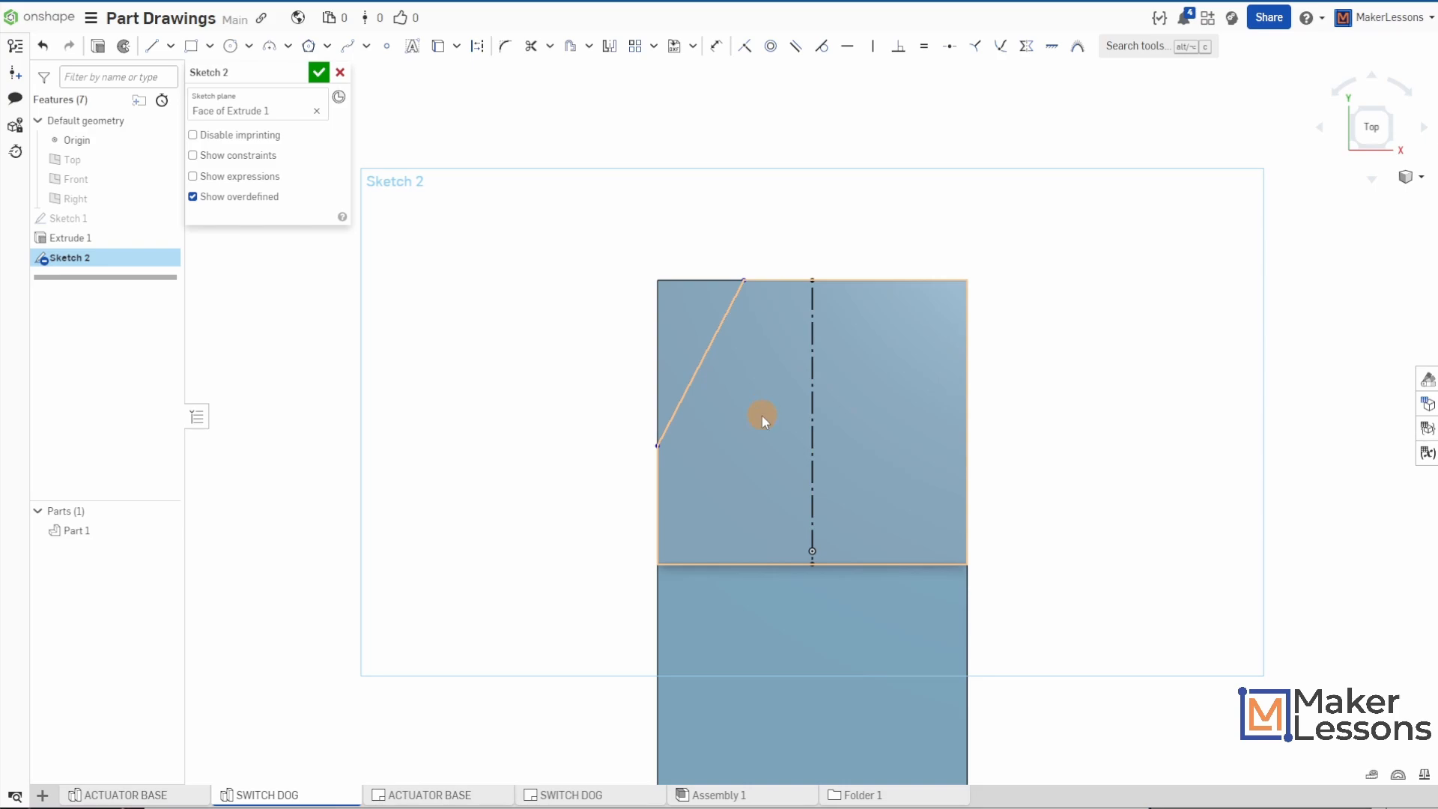
# - Dimension the angled line's upper endpoint 3/16 in from the centerline
pyautogui.press('d')
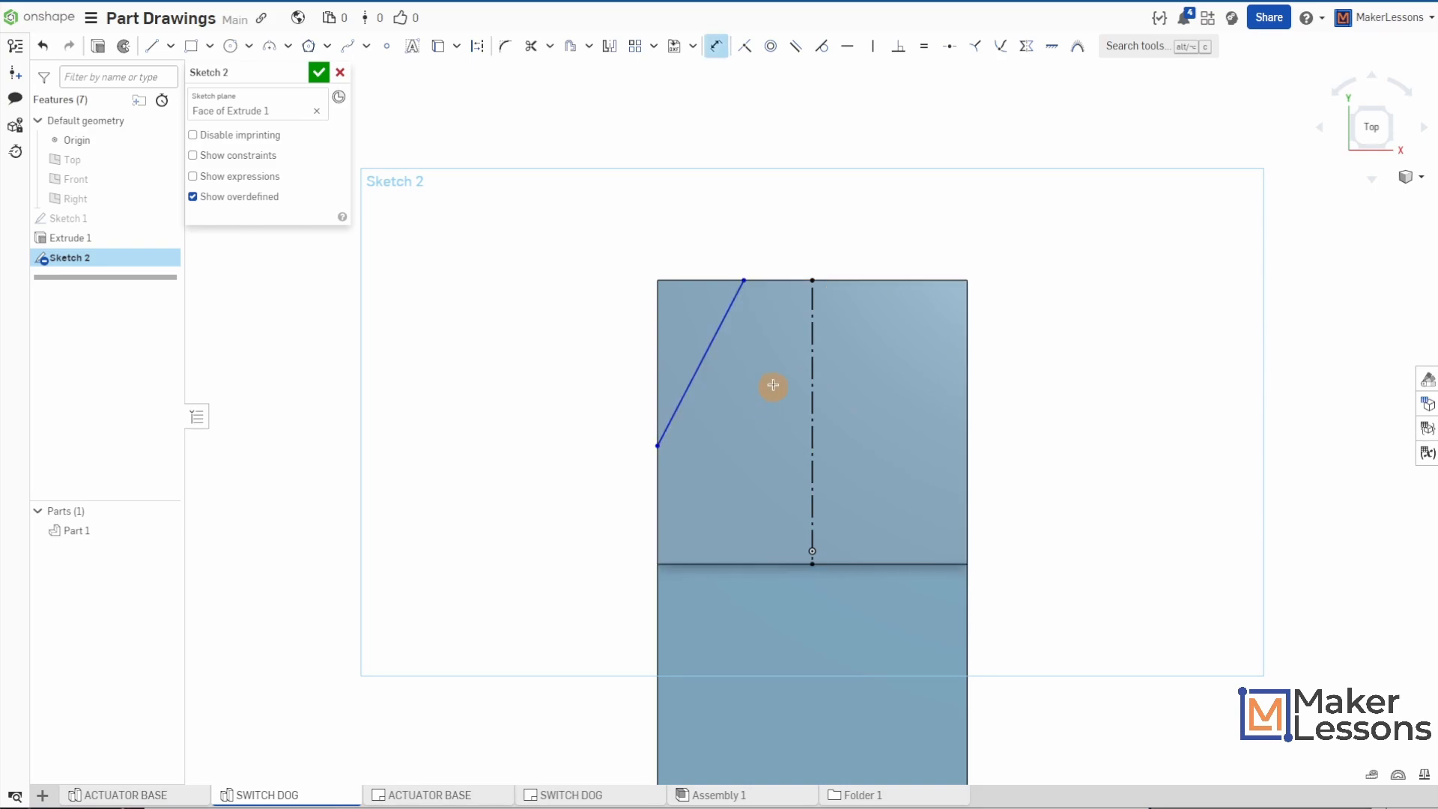
pyautogui.click(743, 280)
pyautogui.click(811, 280)
pyautogui.click(783, 234)
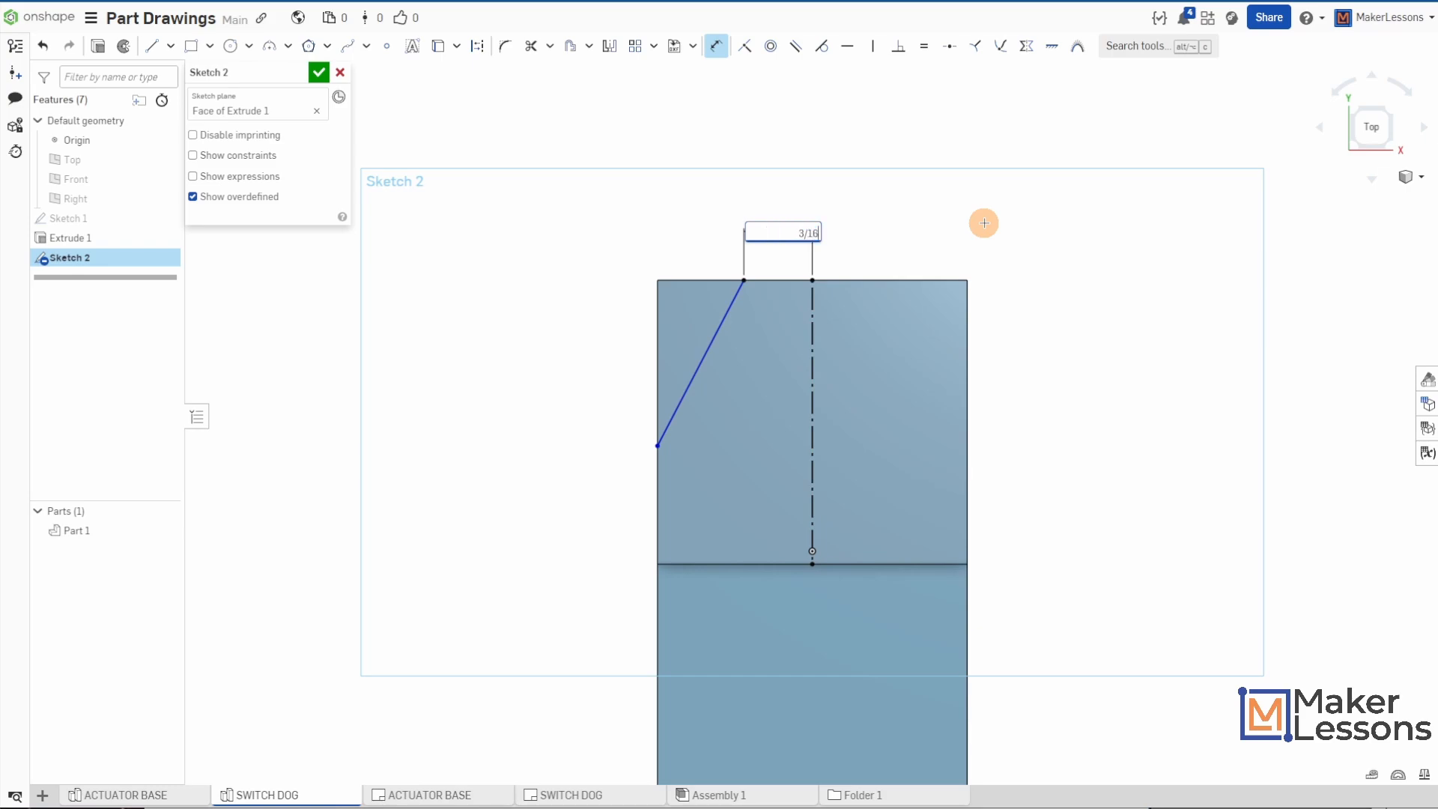
pyautogui.press('Return')
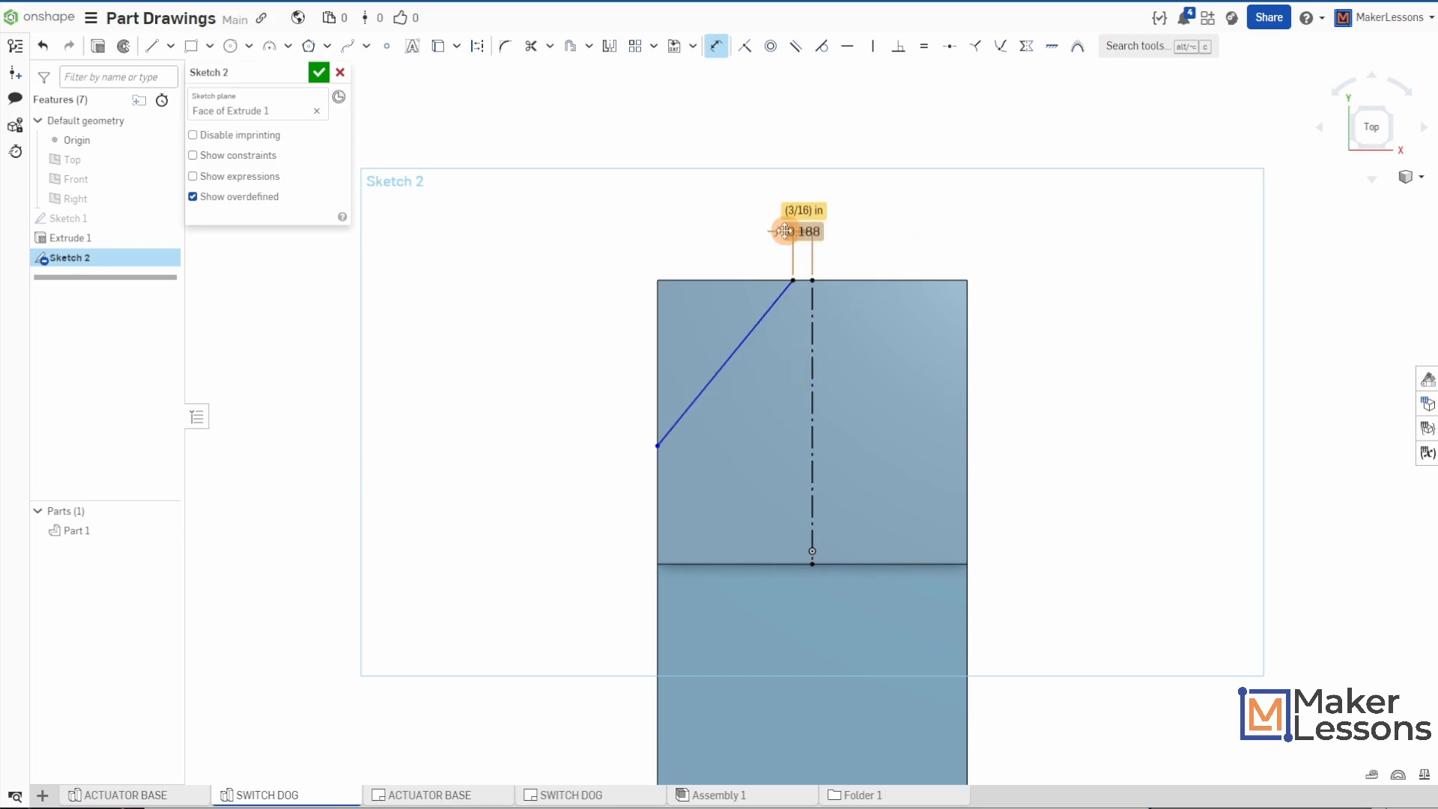
# - Dimension the angled line's lower endpoint 1 in from the step edge along the plate's left side
pyautogui.click(656, 446)
pyautogui.click(656, 563)
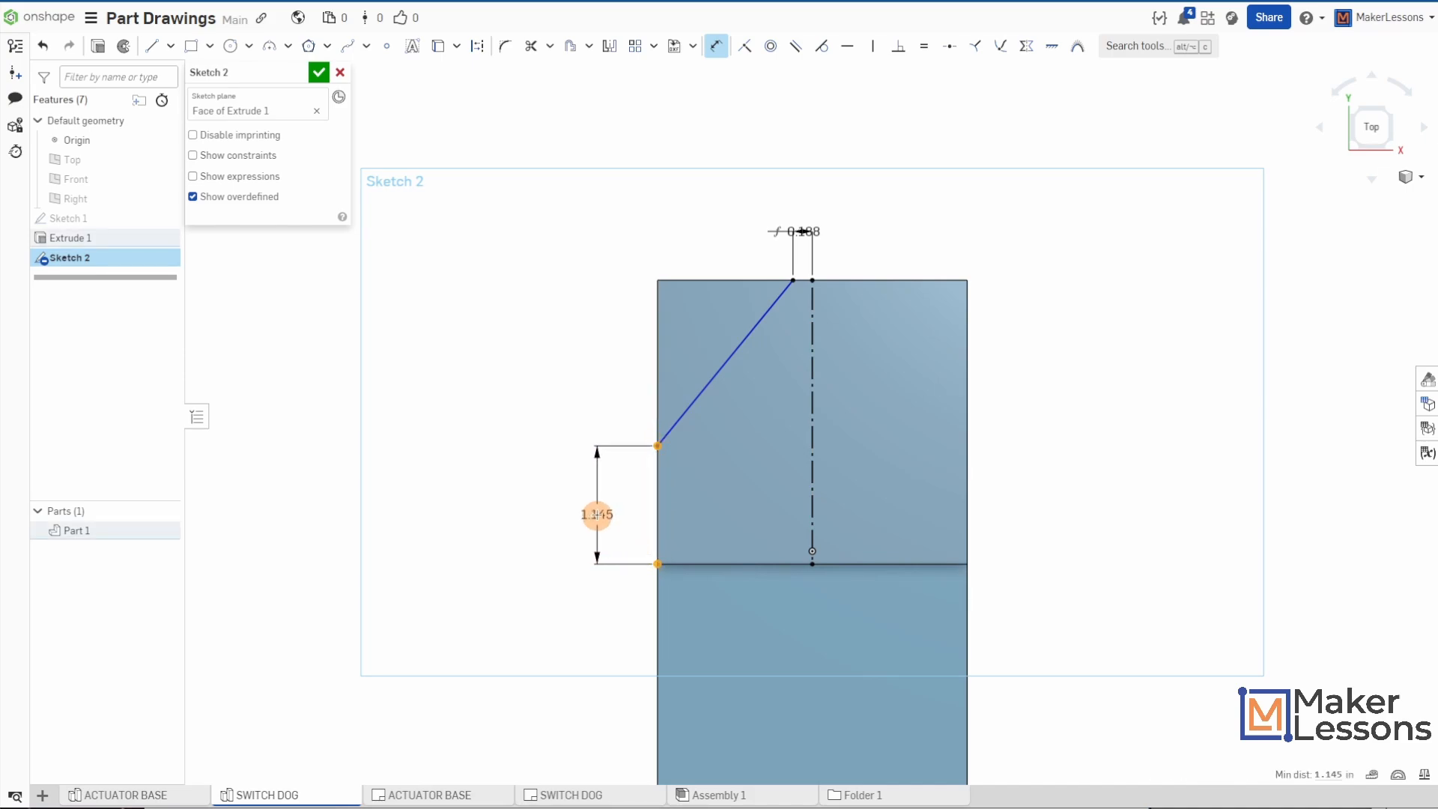
pyautogui.click(598, 512)
pyautogui.press('Return')
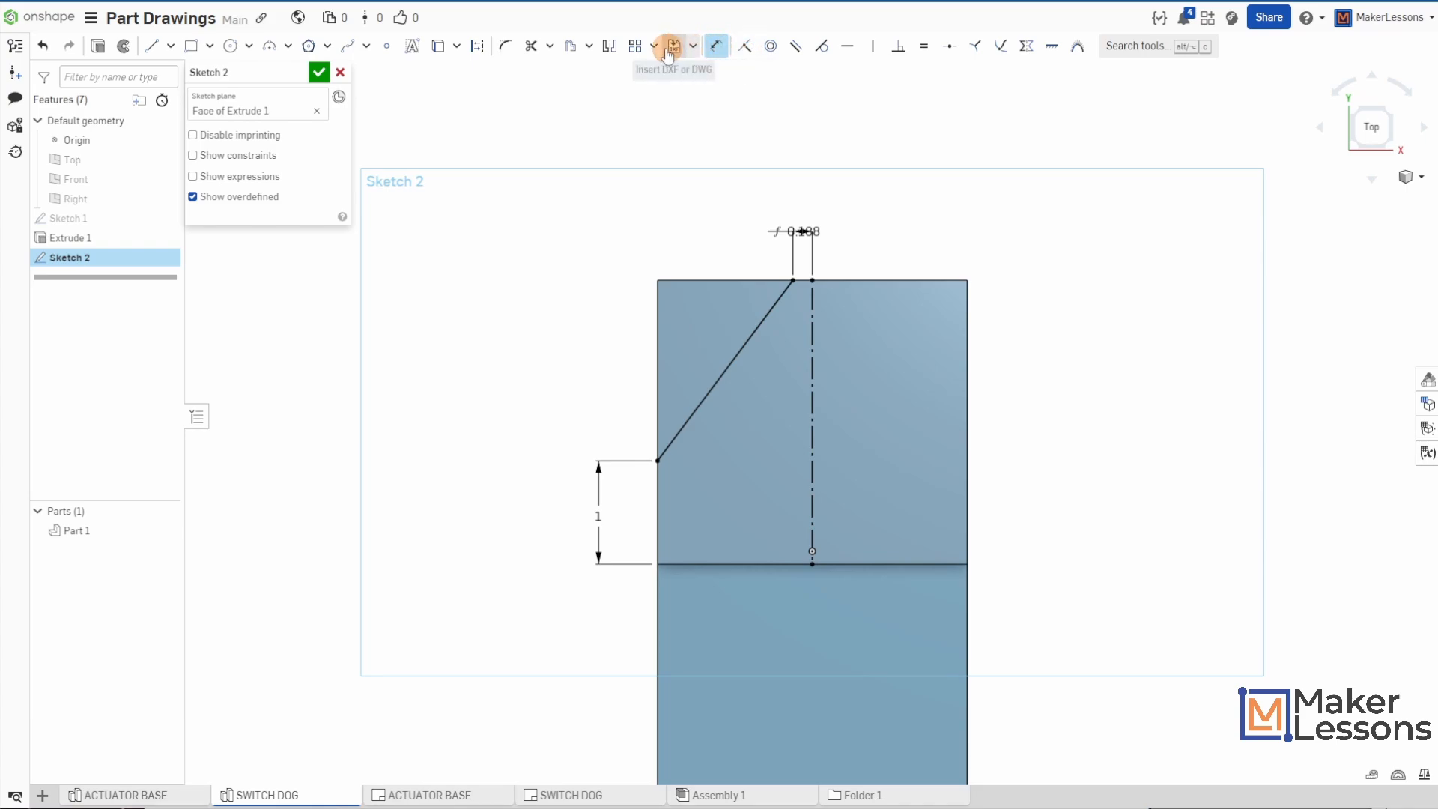
# - Mirror the angled line across the construction centerline and accept the sketch
pyautogui.click(609, 48)
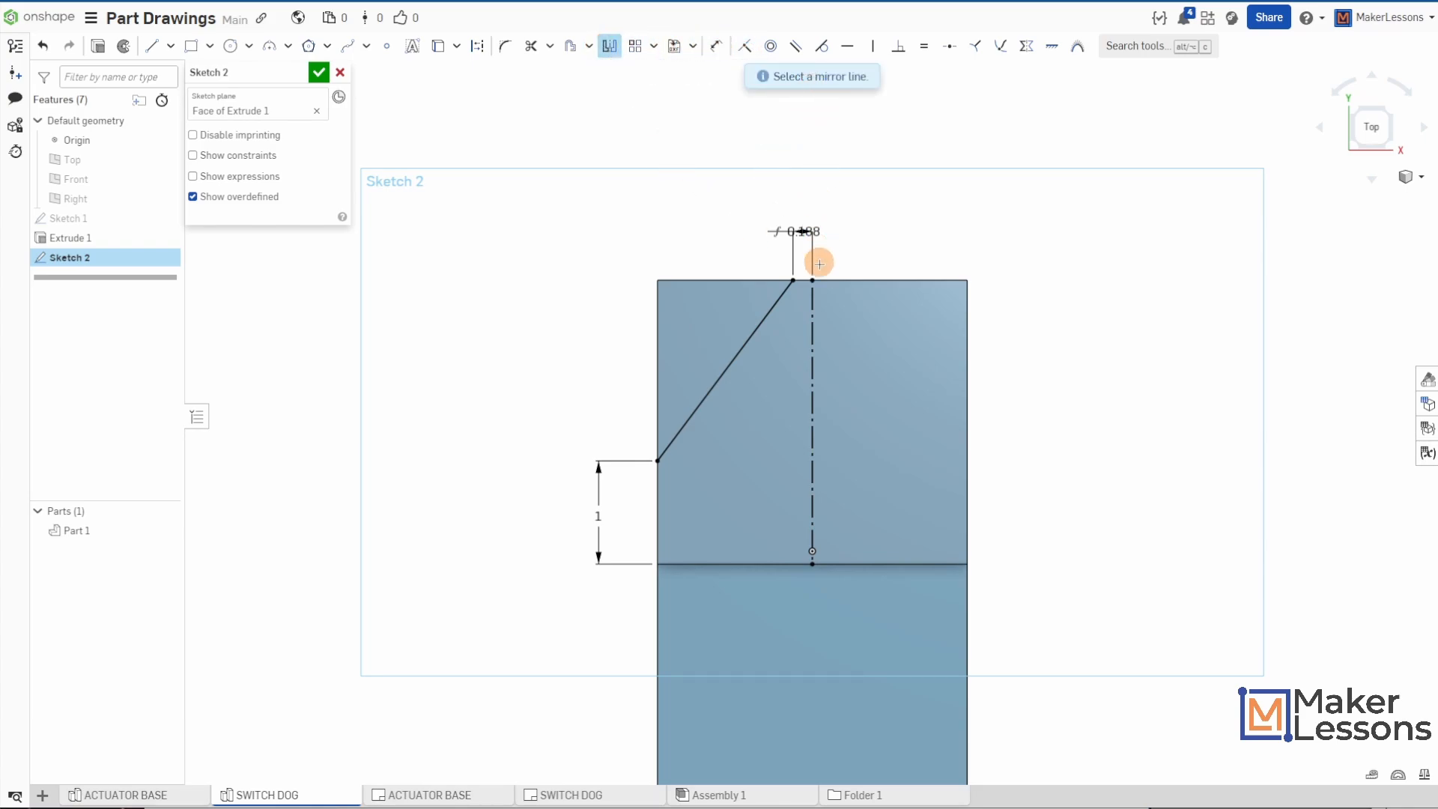
pyautogui.click(811, 323)
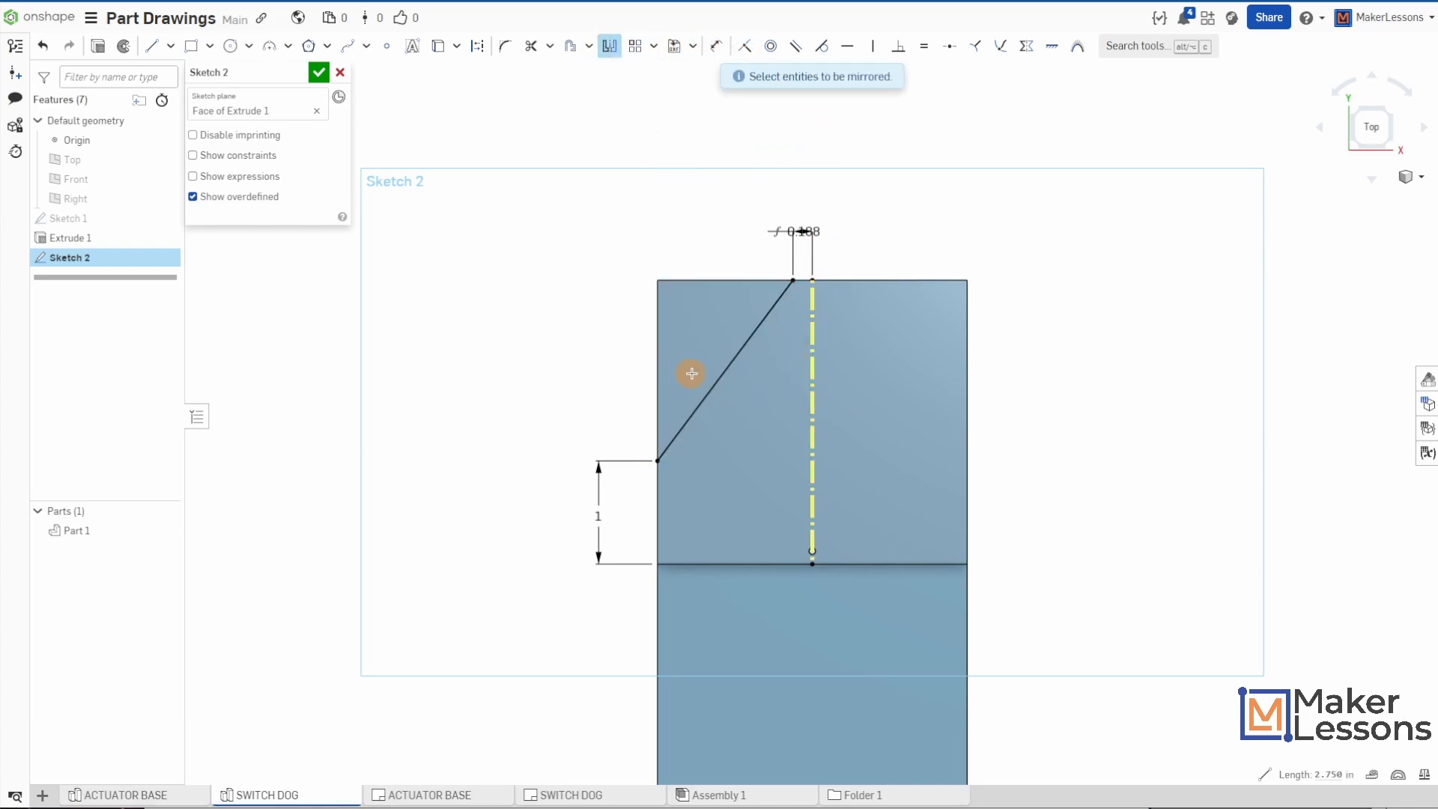
pyautogui.click(721, 376)
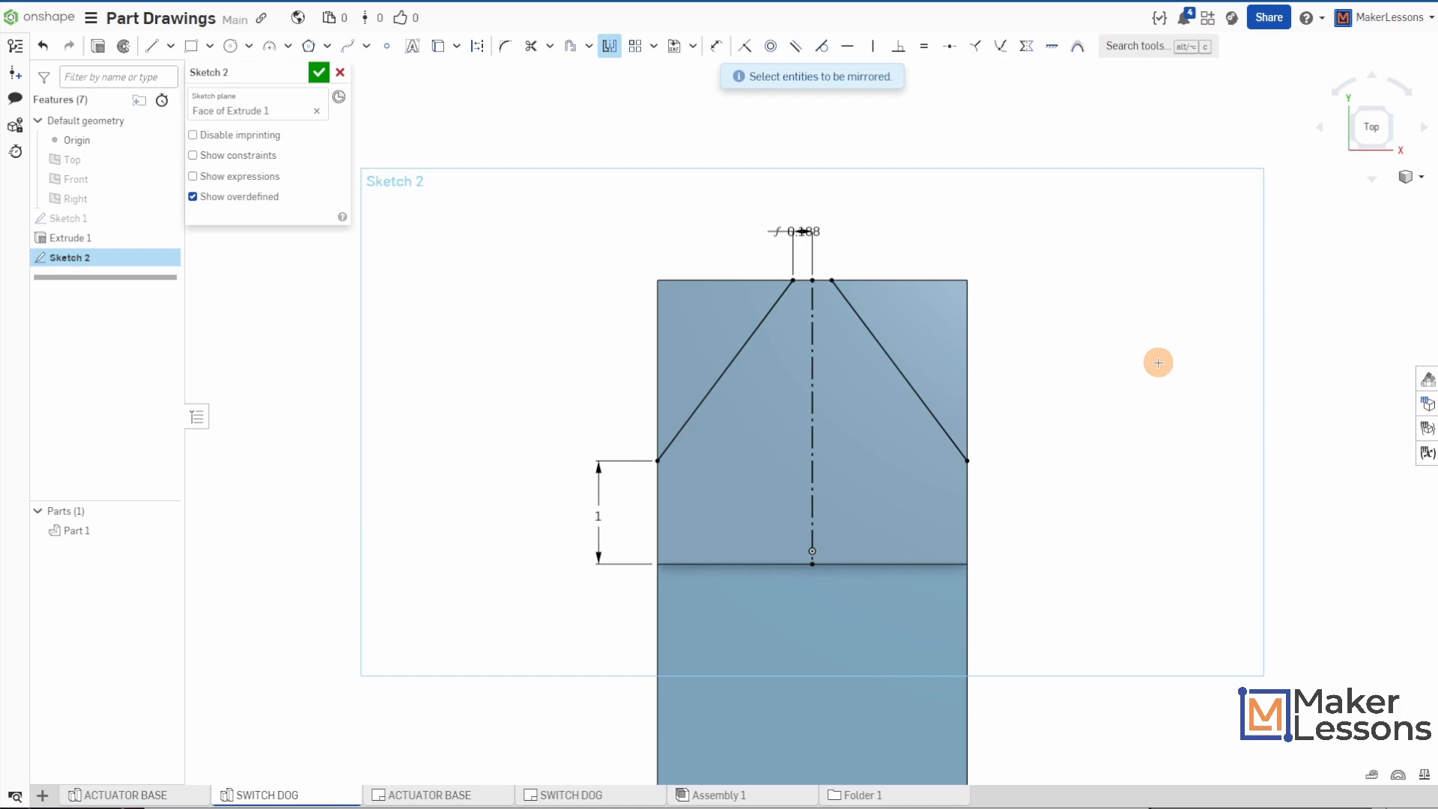
pyautogui.click(319, 71)
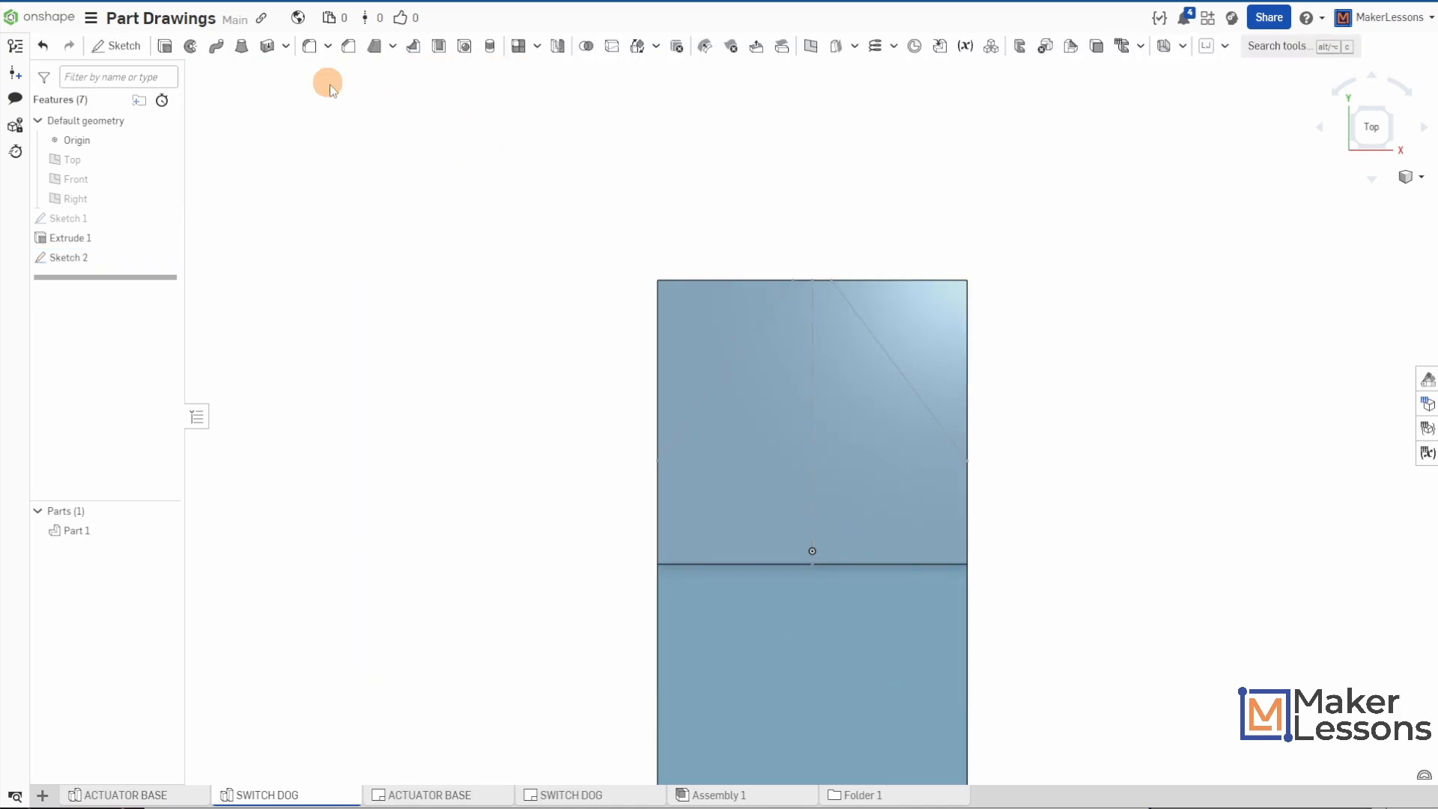
# - Cut away the plate's two triangular outer corners with a Remove extrude using the Up to next end type
pyautogui.hotkey('shift', '7')
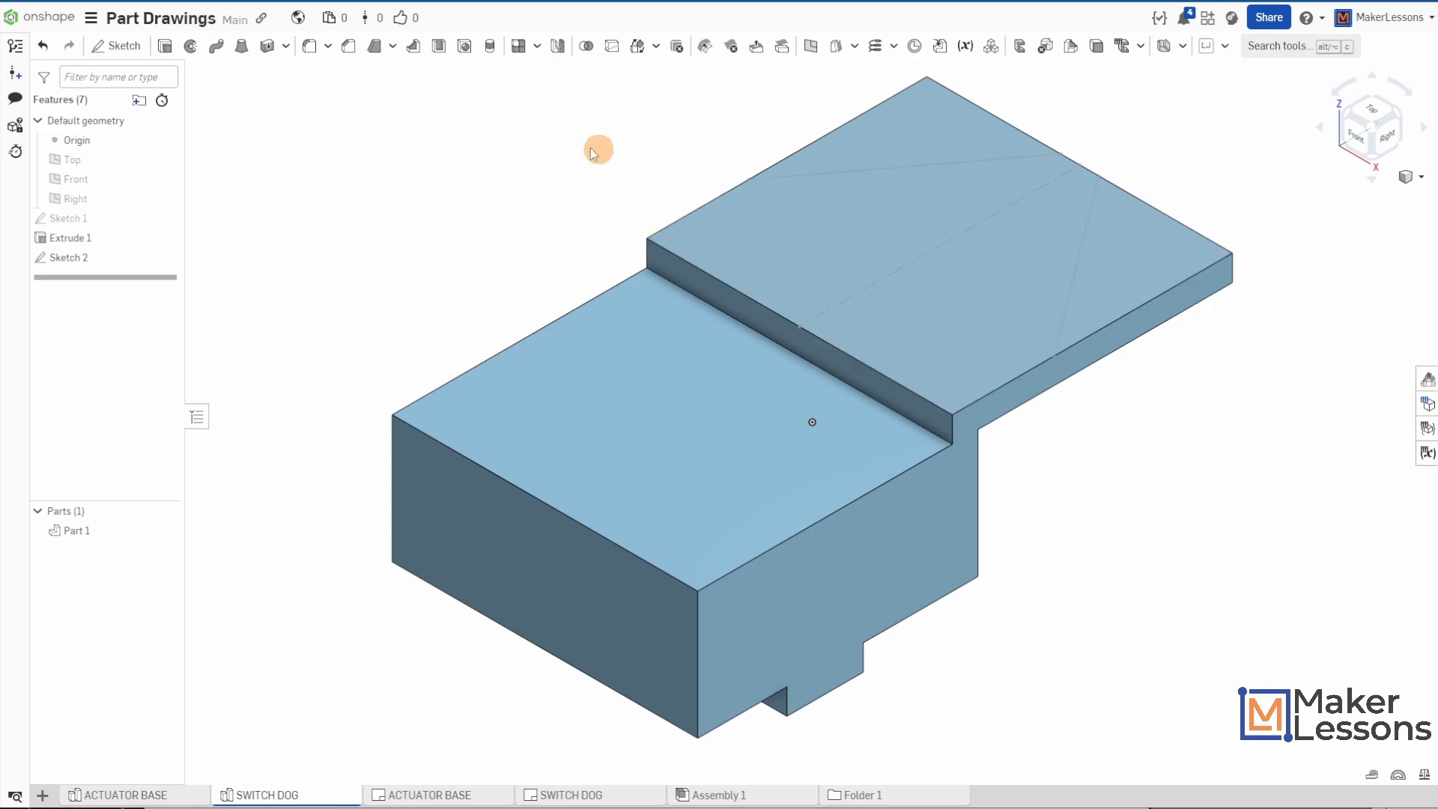
pyautogui.press('s')
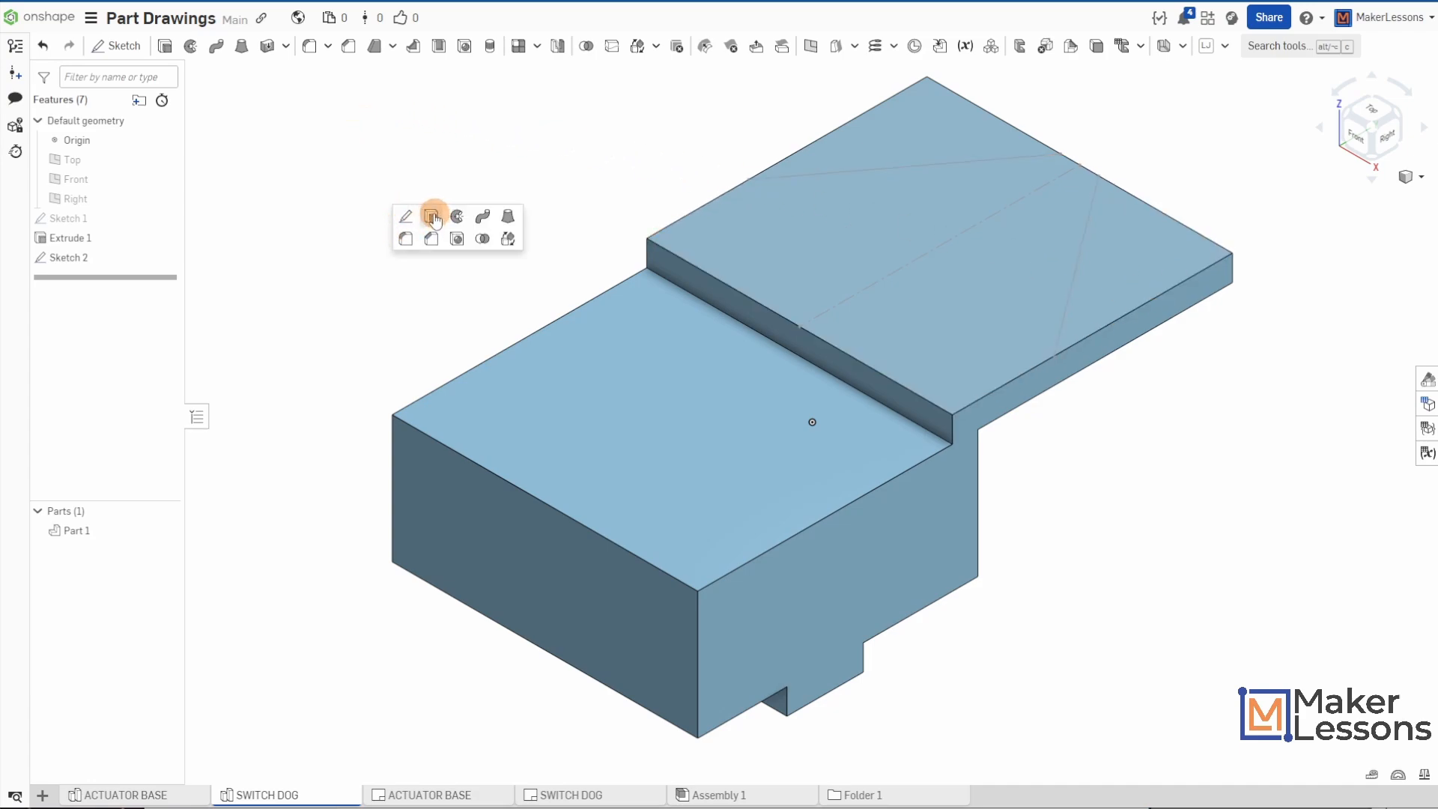
pyautogui.click(432, 216)
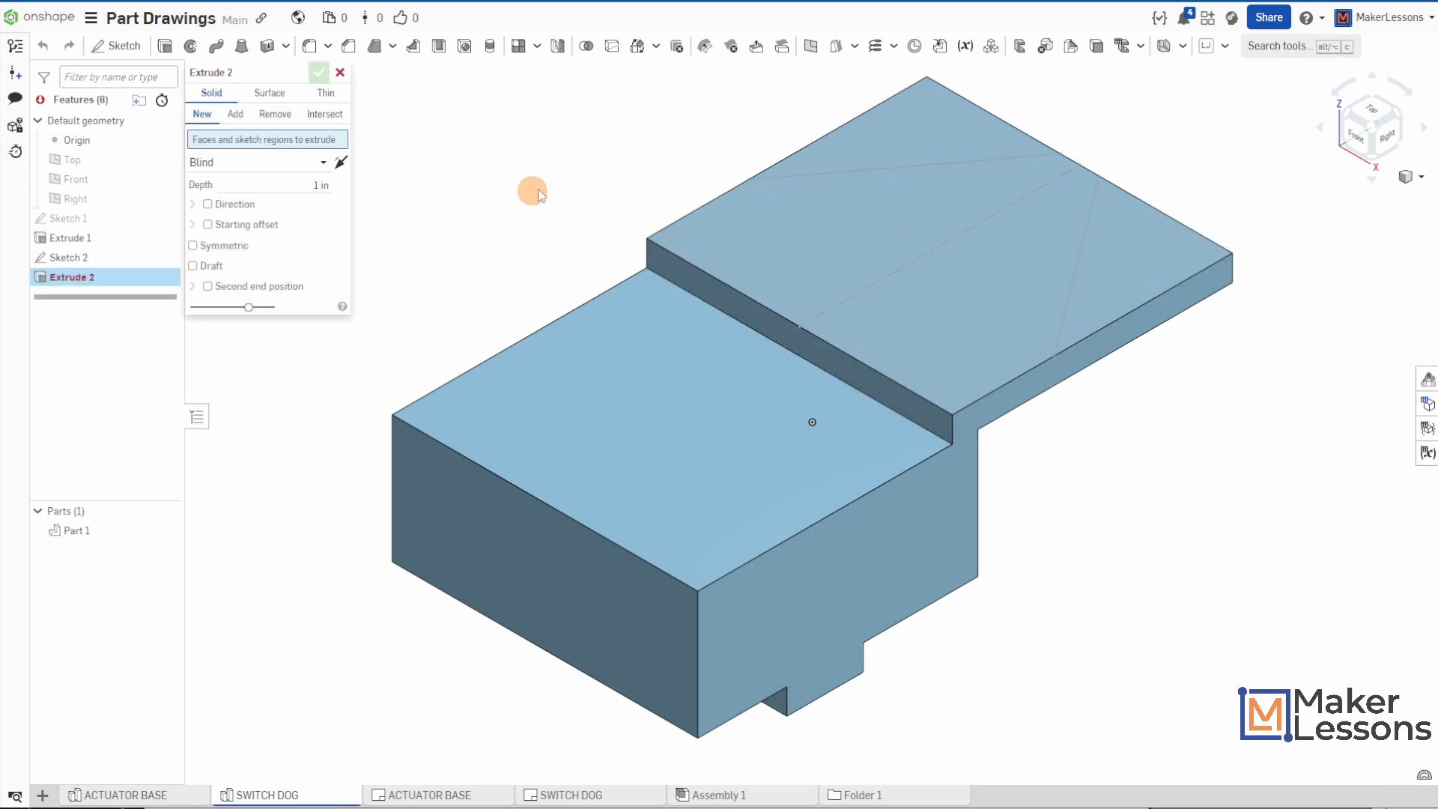
pyautogui.click(274, 117)
pyautogui.click(891, 127)
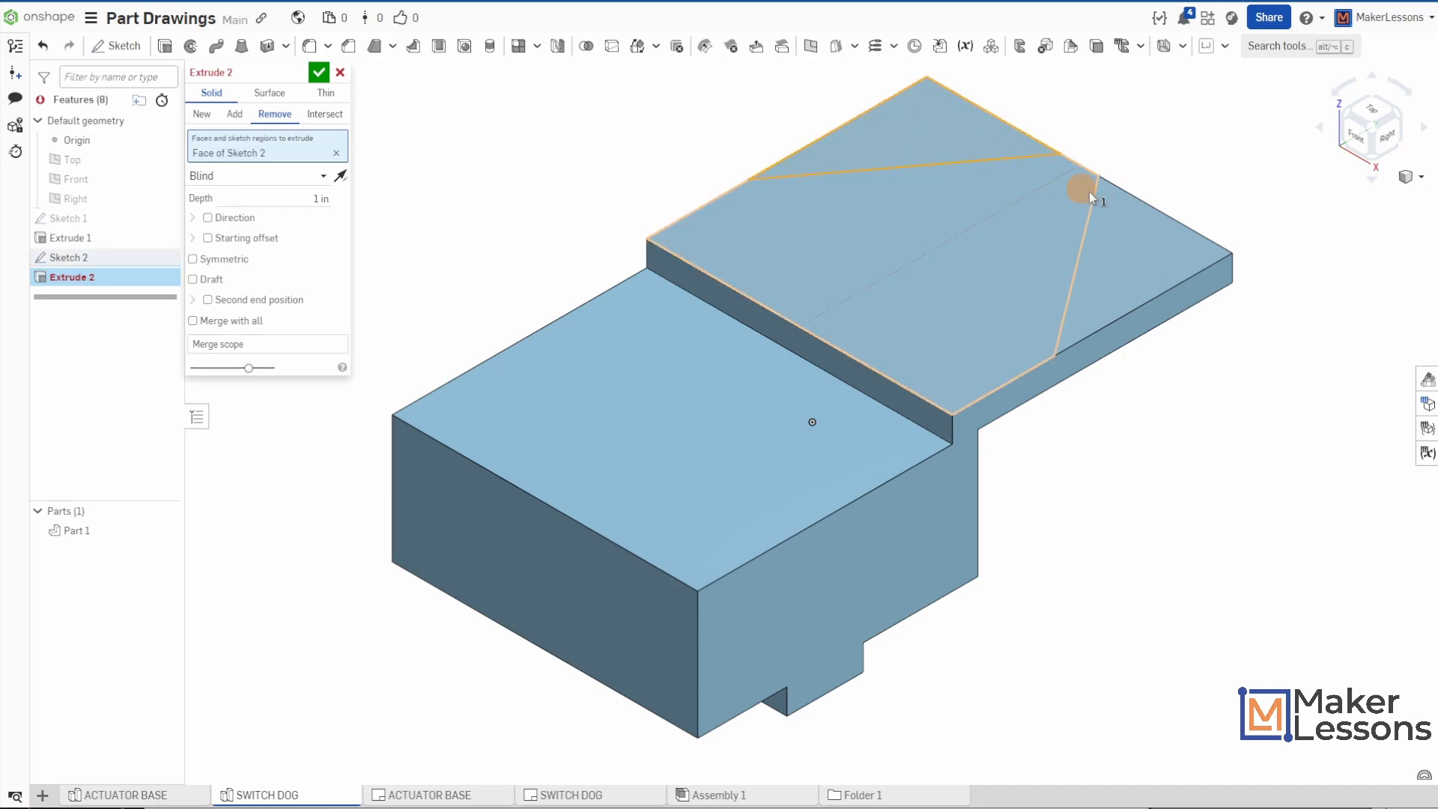
pyautogui.click(1160, 256)
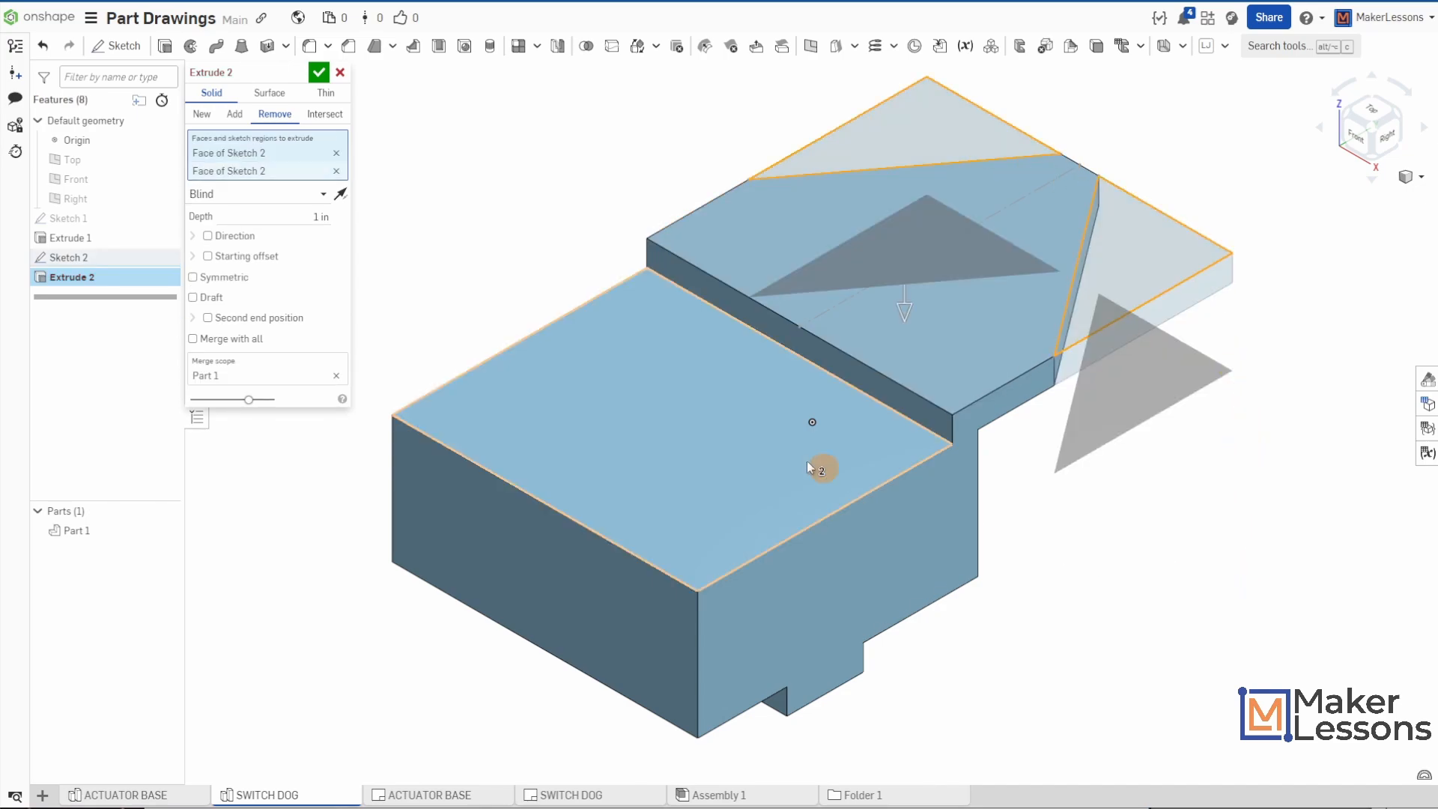
pyautogui.click(322, 194)
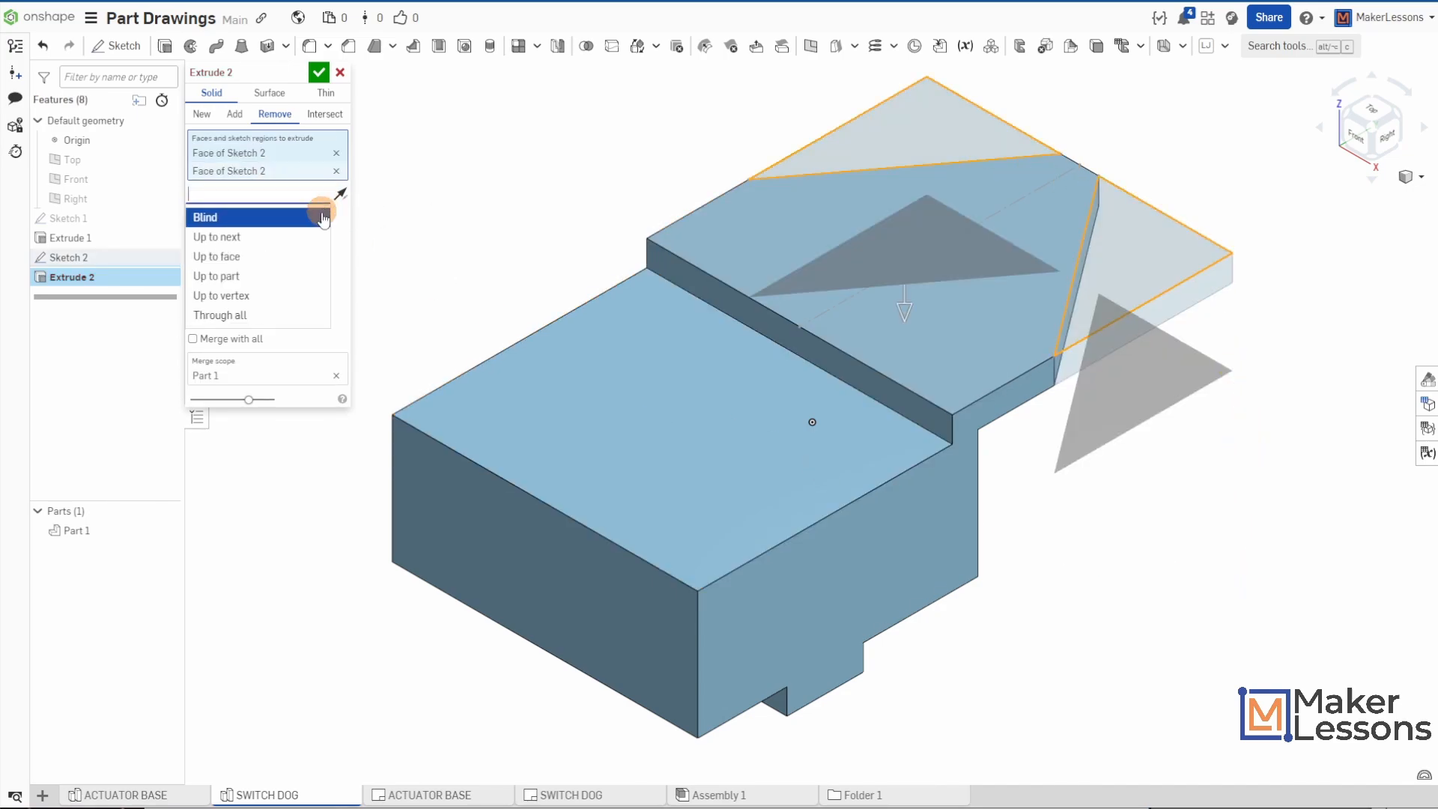
pyautogui.click(279, 247)
pyautogui.moveTo(947, 392); pyautogui.dragTo(907, 255, button='right')
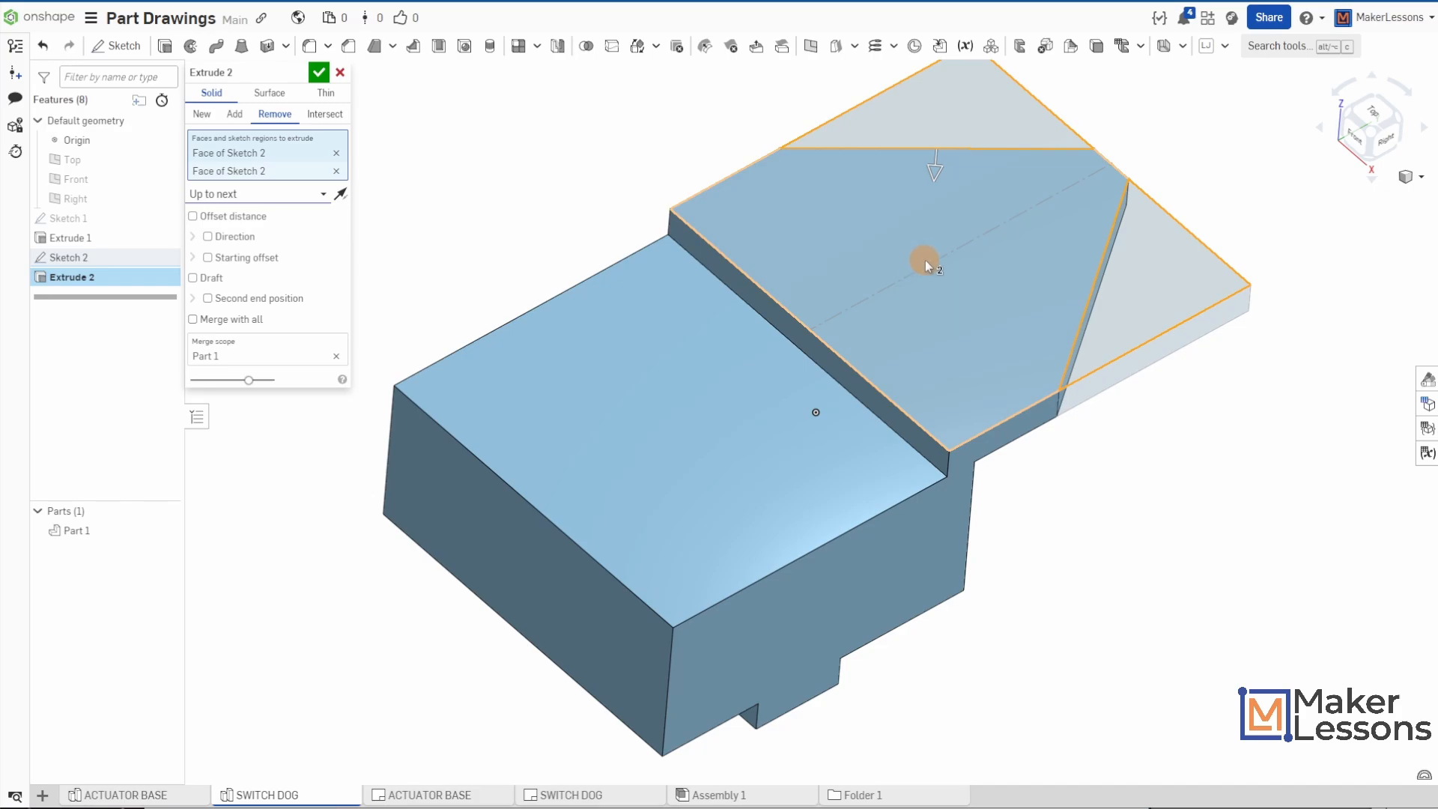
pyautogui.click(319, 72)
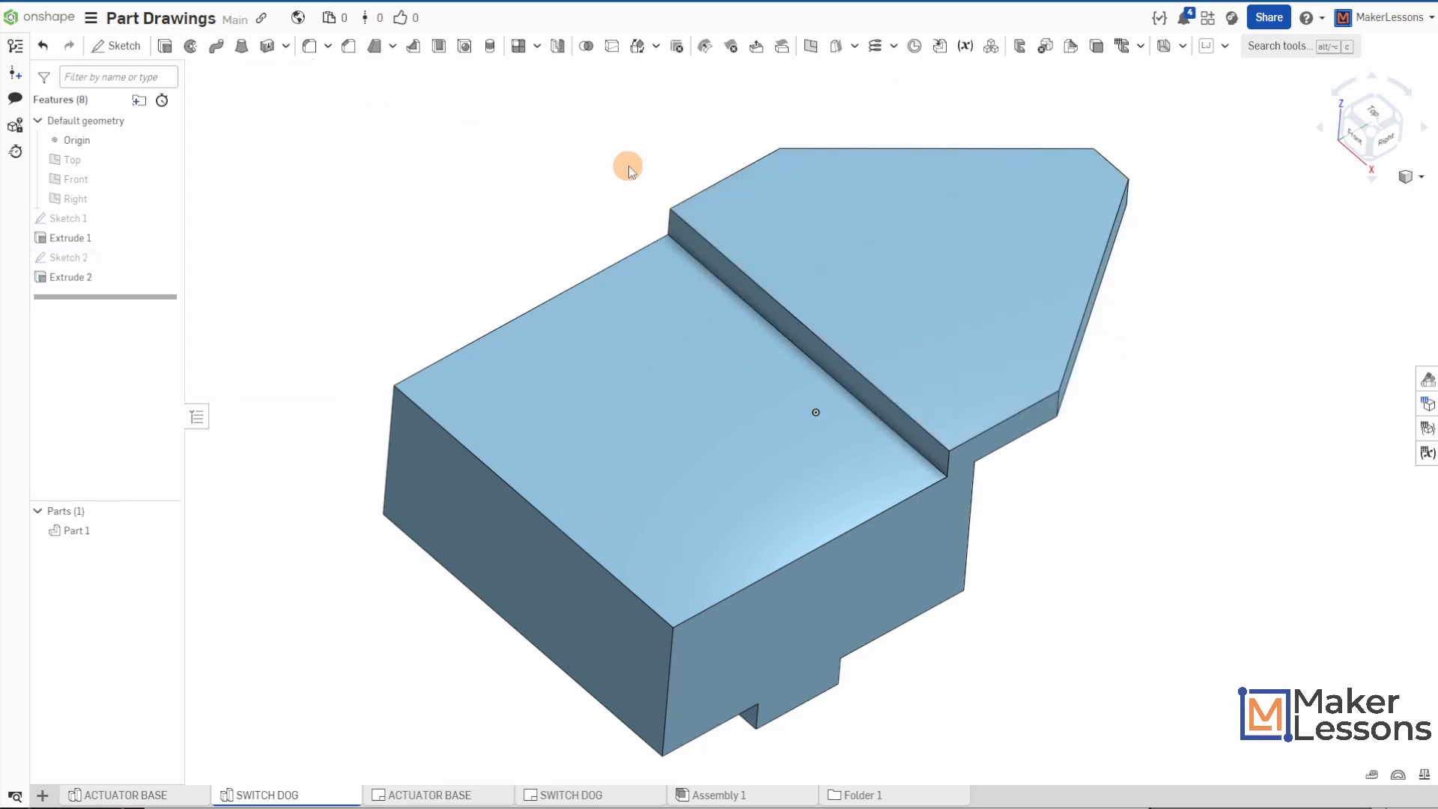
# - Chamfer the lower block's two long upper side edges with an equal distance of 0.25 in
pyautogui.moveTo(640, 241); pyautogui.dragTo(973, 345, button='right')
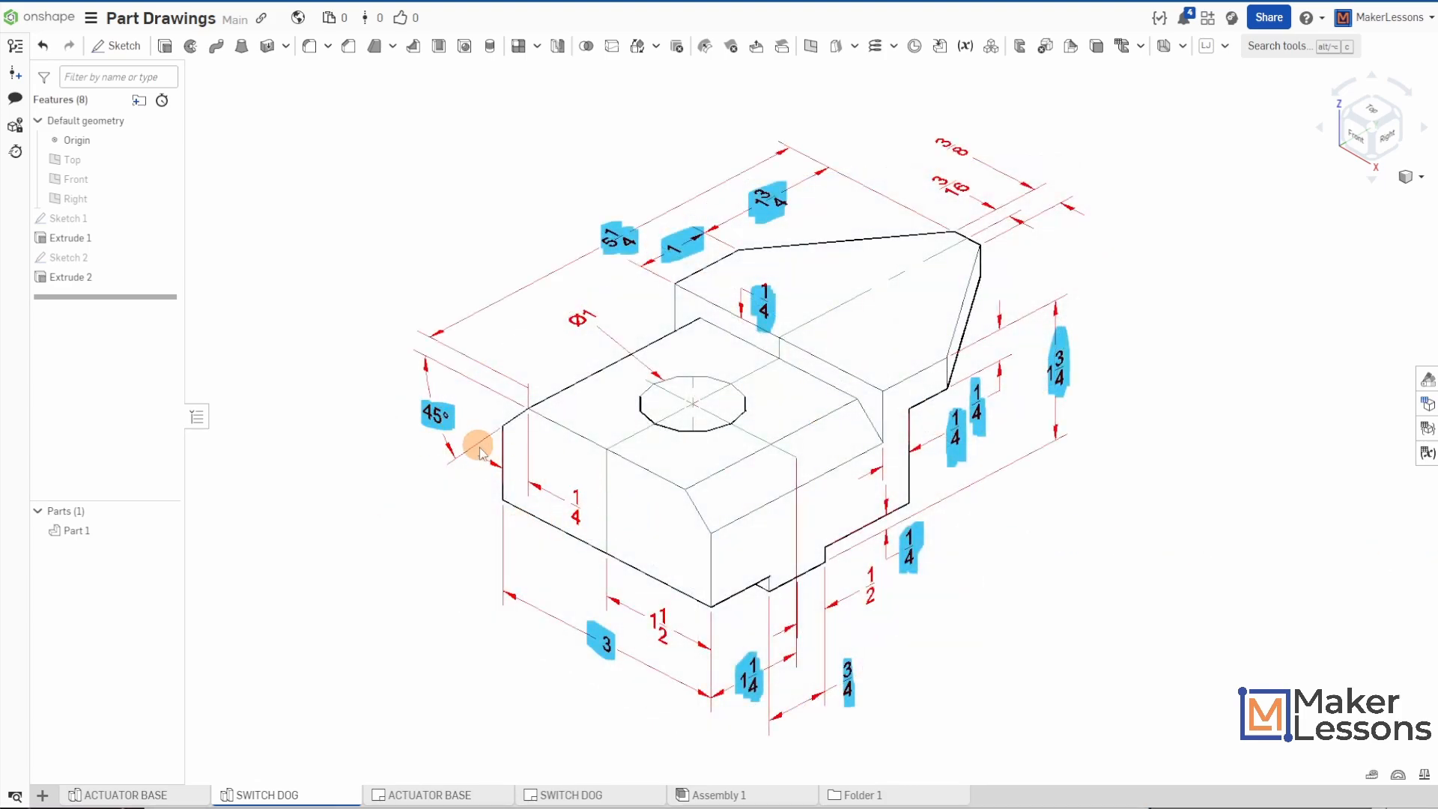
pyautogui.moveTo(570, 476); pyautogui.dragTo(583, 524)
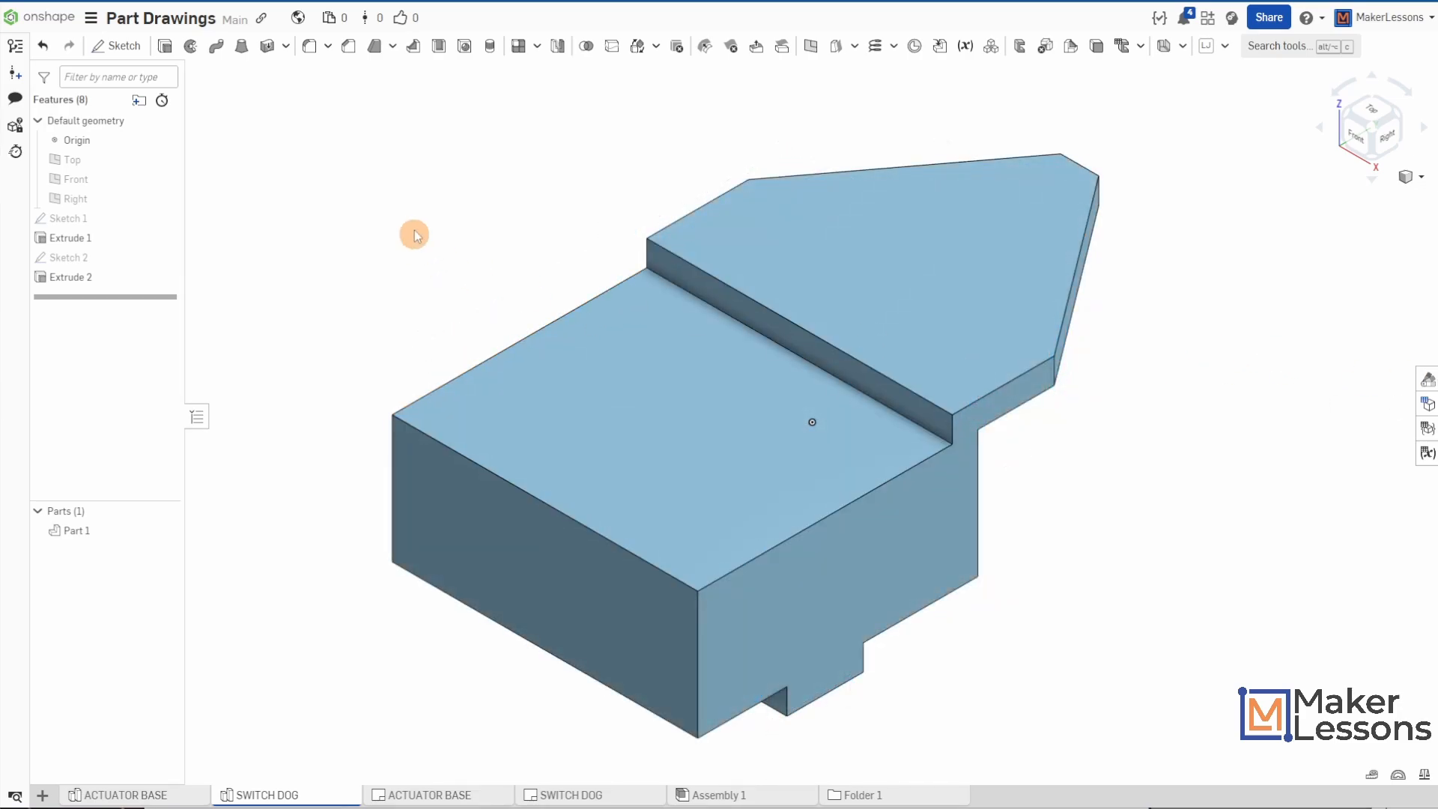
pyautogui.click(349, 49)
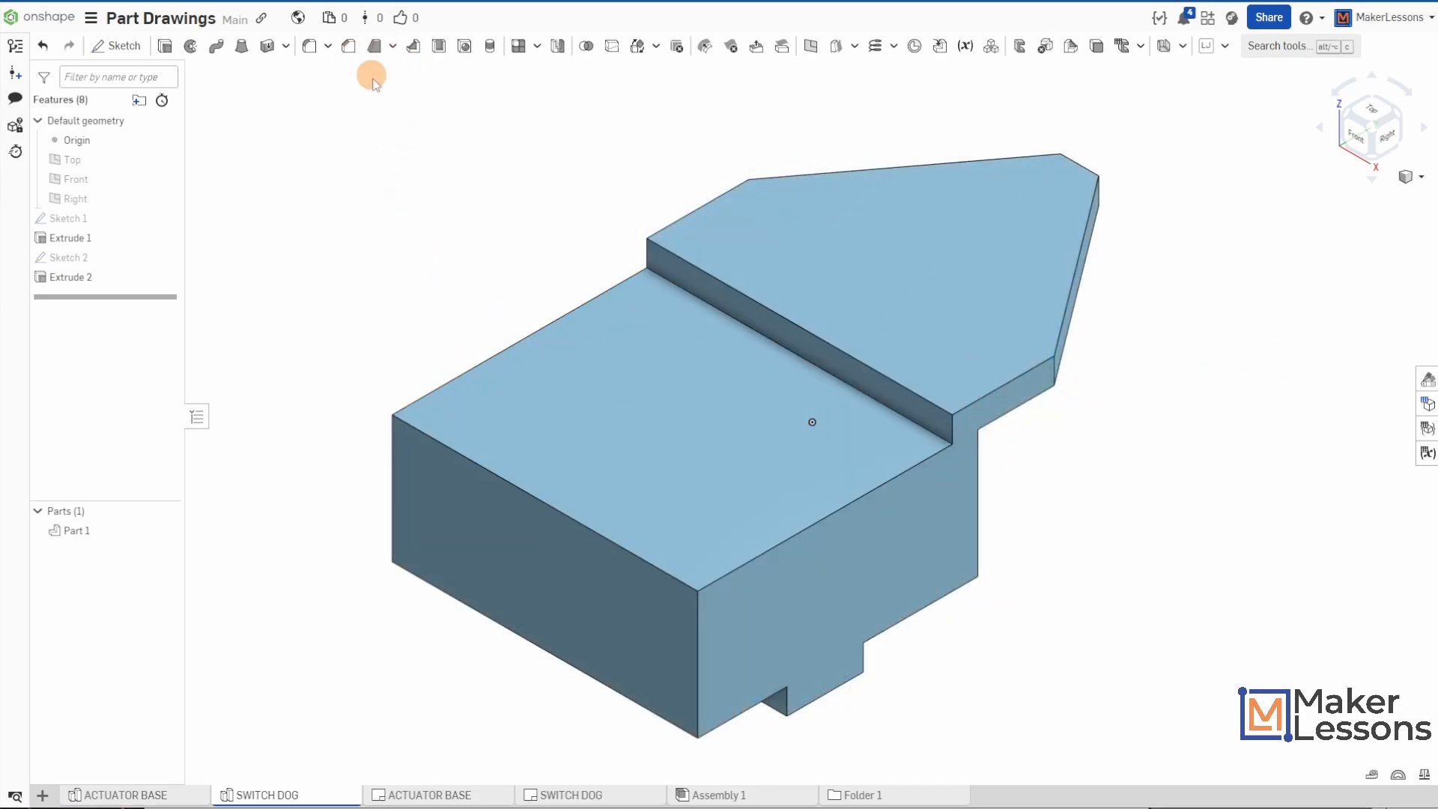
pyautogui.click(764, 556)
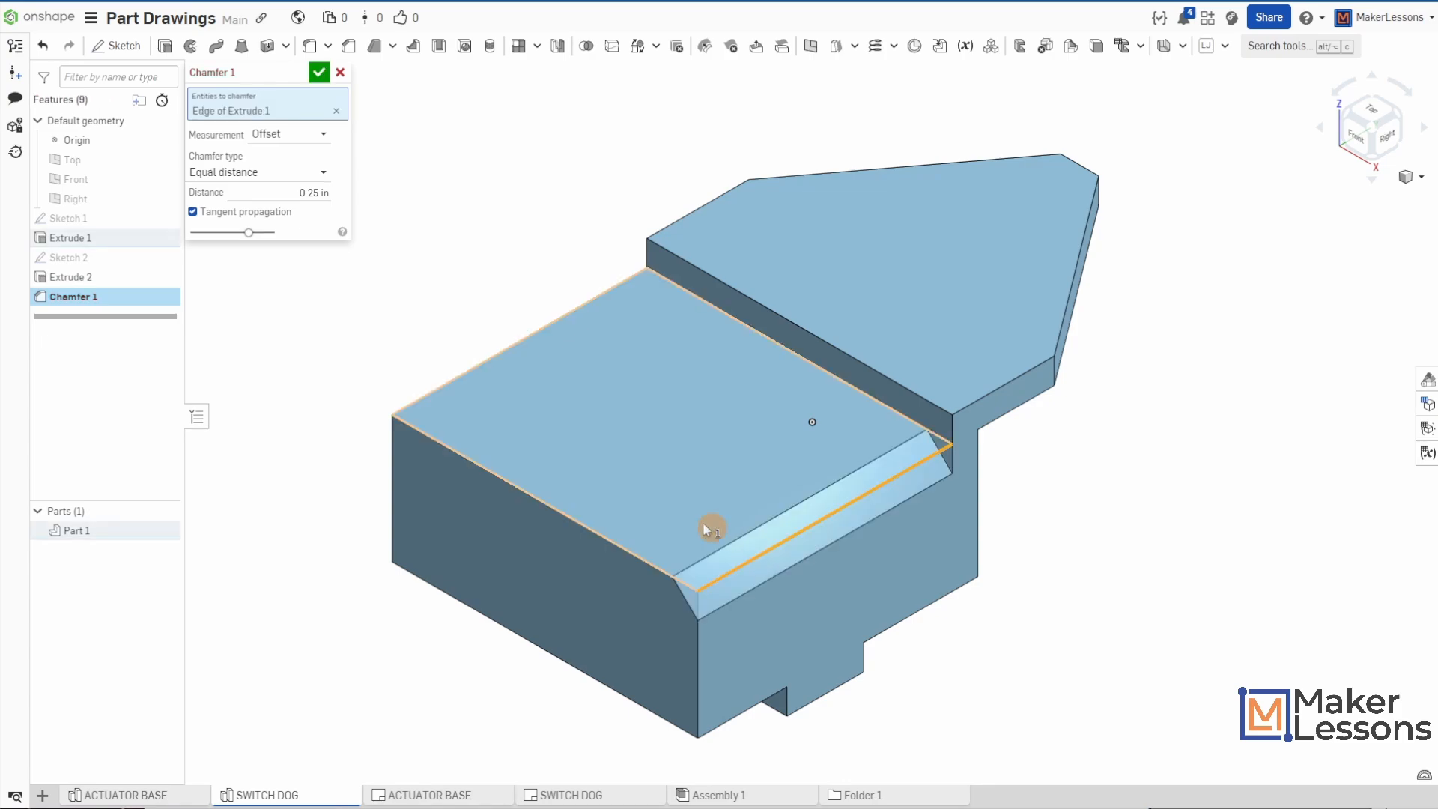
pyautogui.click(461, 375)
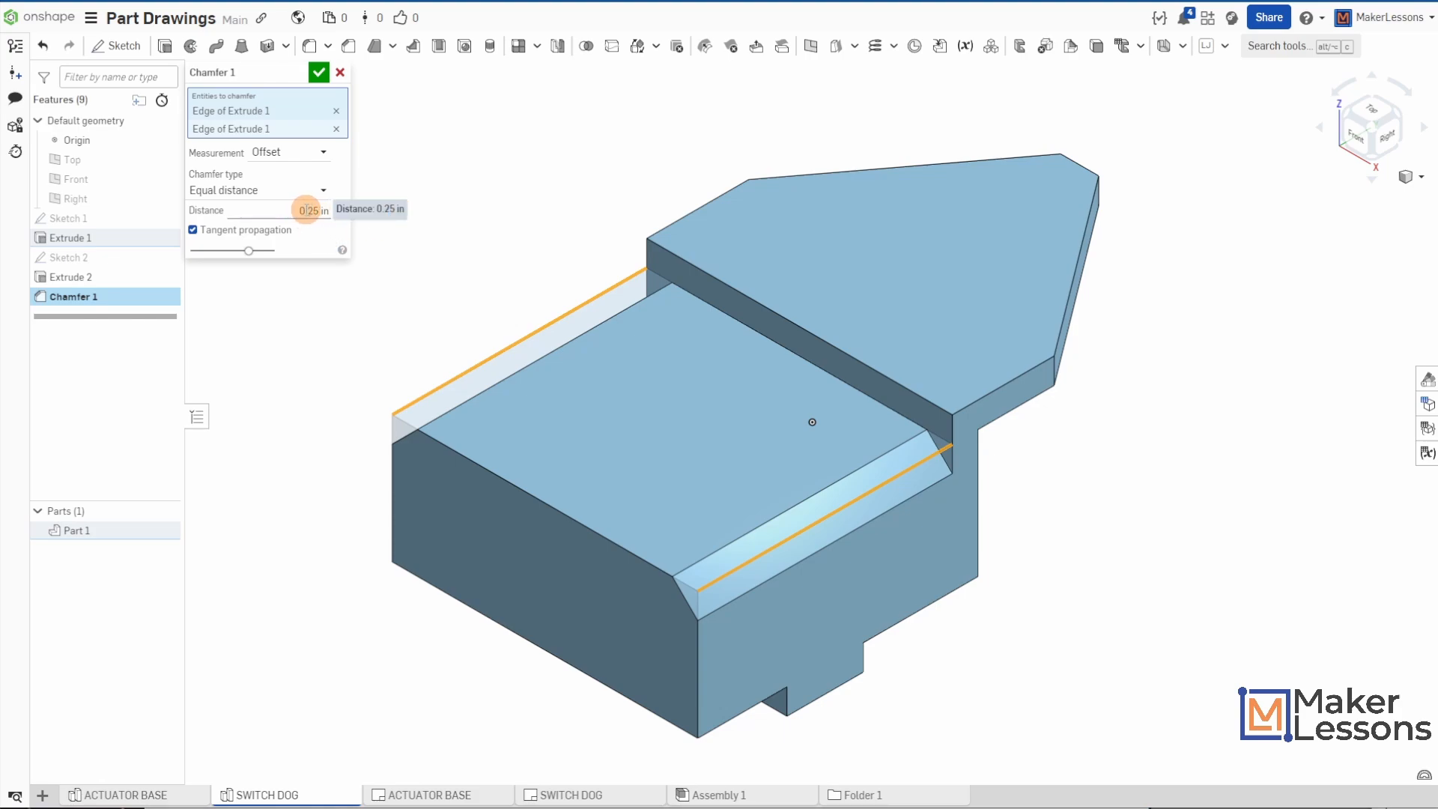
pyautogui.click(310, 73)
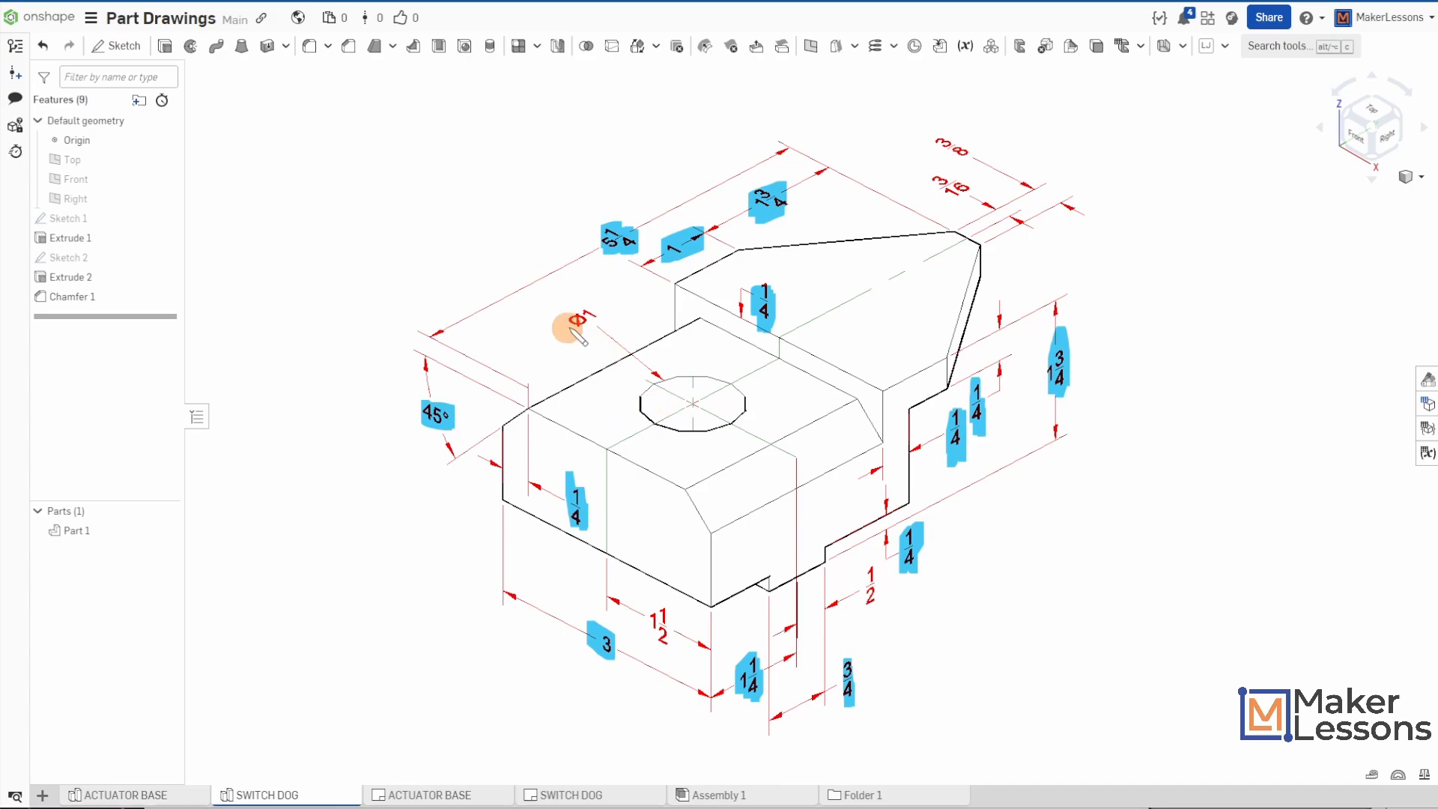
# - Sketch a construction line joining the midpoints of the long edges of the underside's raised strip, place a point at its midpoint, and accept the sketch
pyautogui.moveTo(571, 329); pyautogui.dragTo(594, 310)
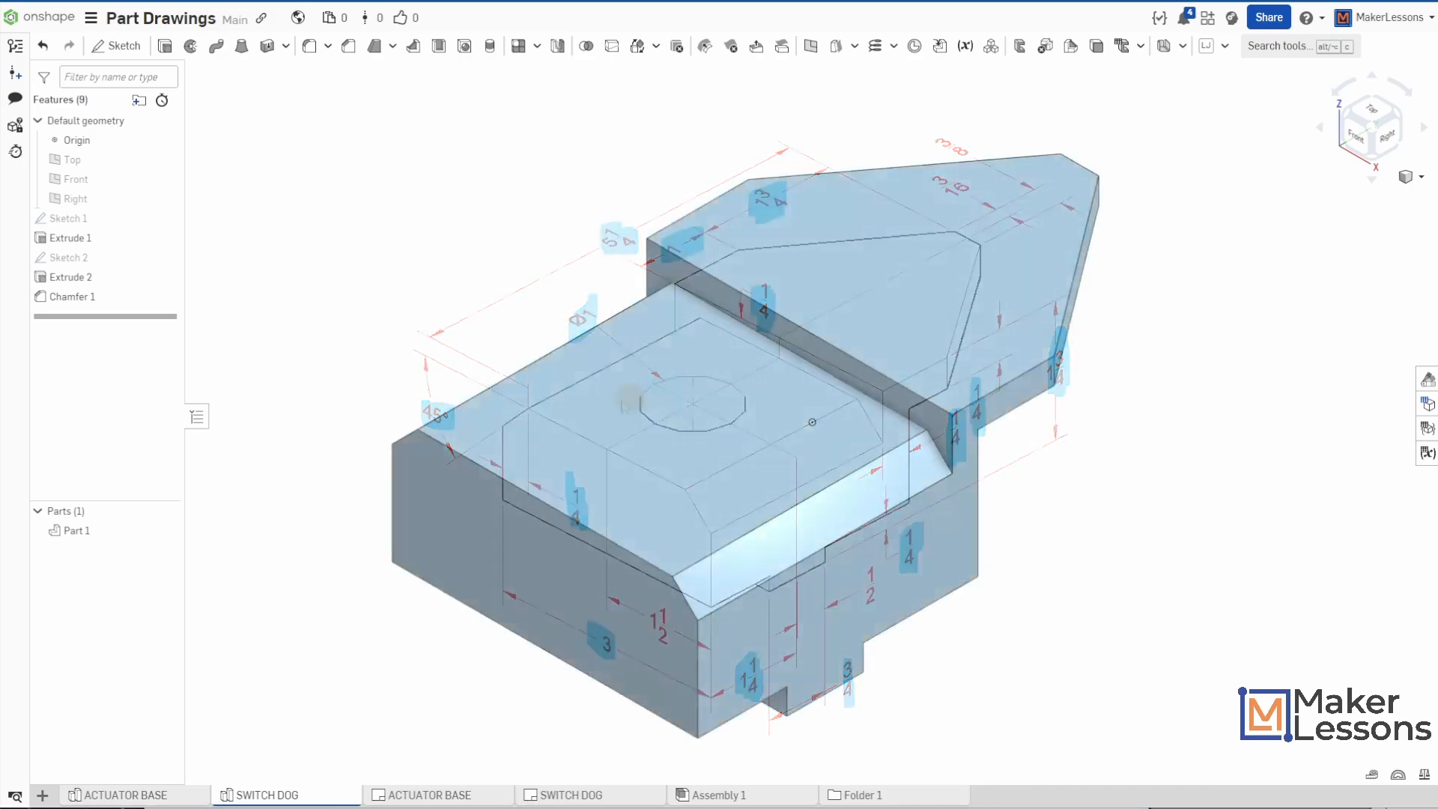
pyautogui.moveTo(490, 329)
pyautogui.mouseDown(button='right')
pyautogui.moveTo(456, 247)
pyautogui.moveTo(445, 296)
pyautogui.moveTo(437, 245)
pyautogui.mouseUp(button='right')
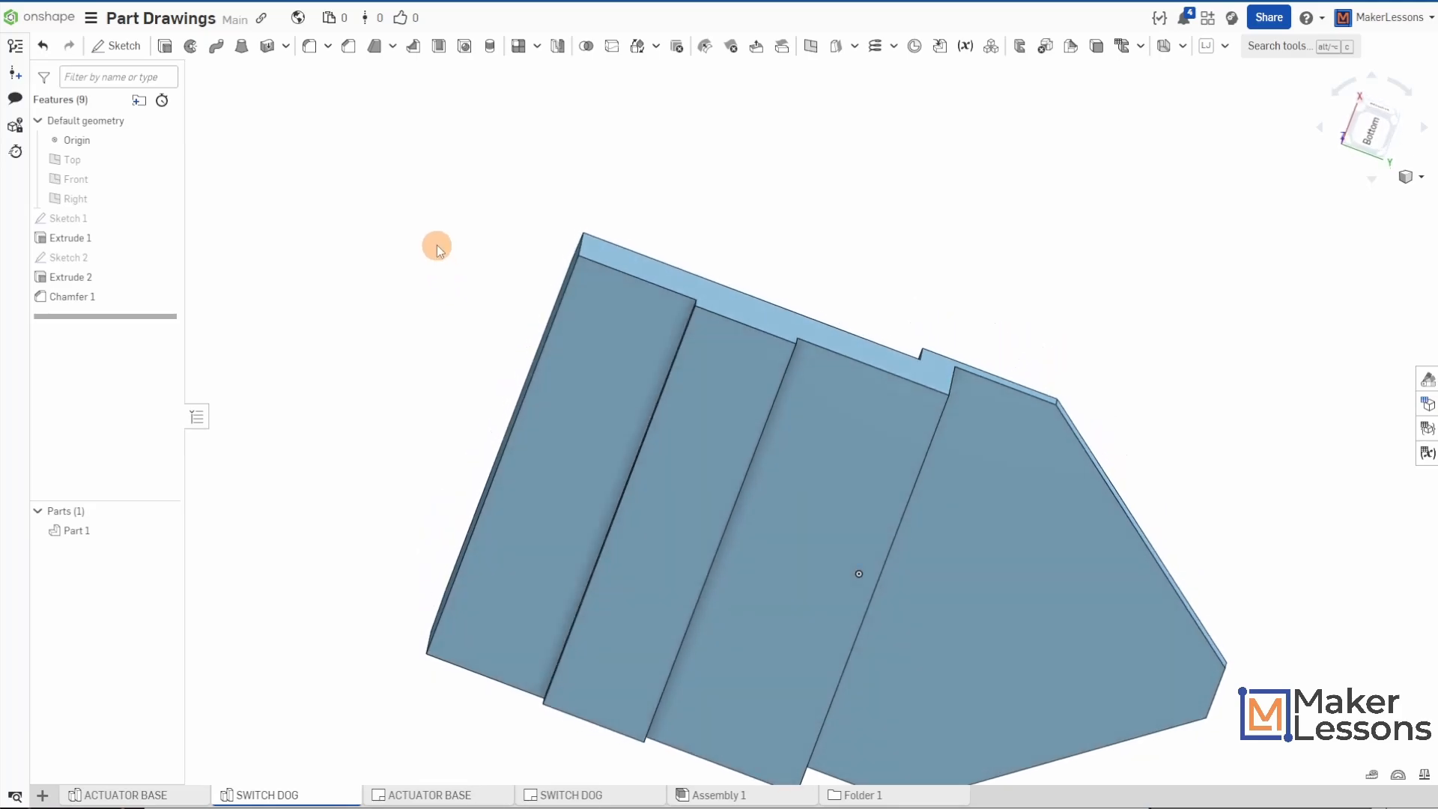
pyautogui.click(118, 45)
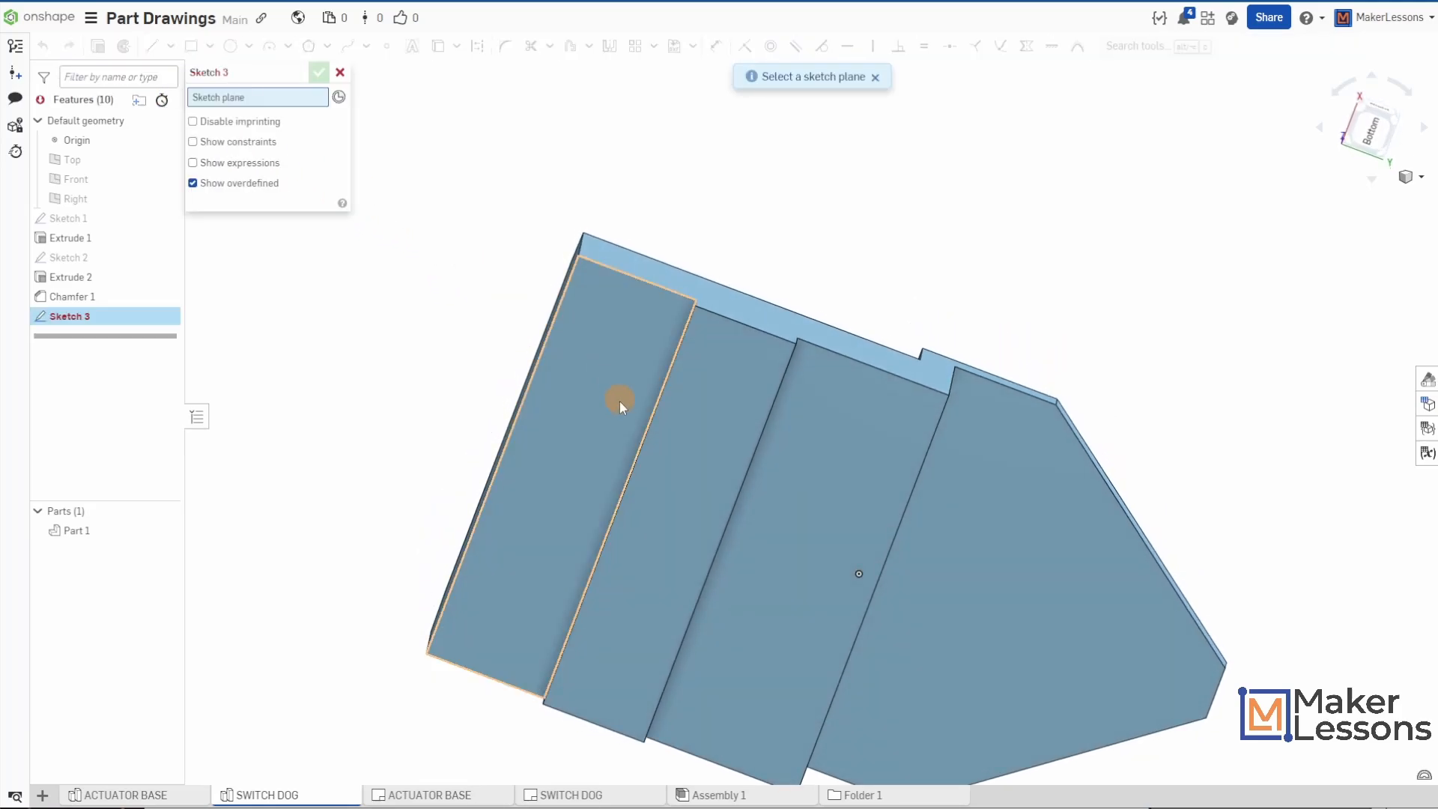
pyautogui.click(688, 509)
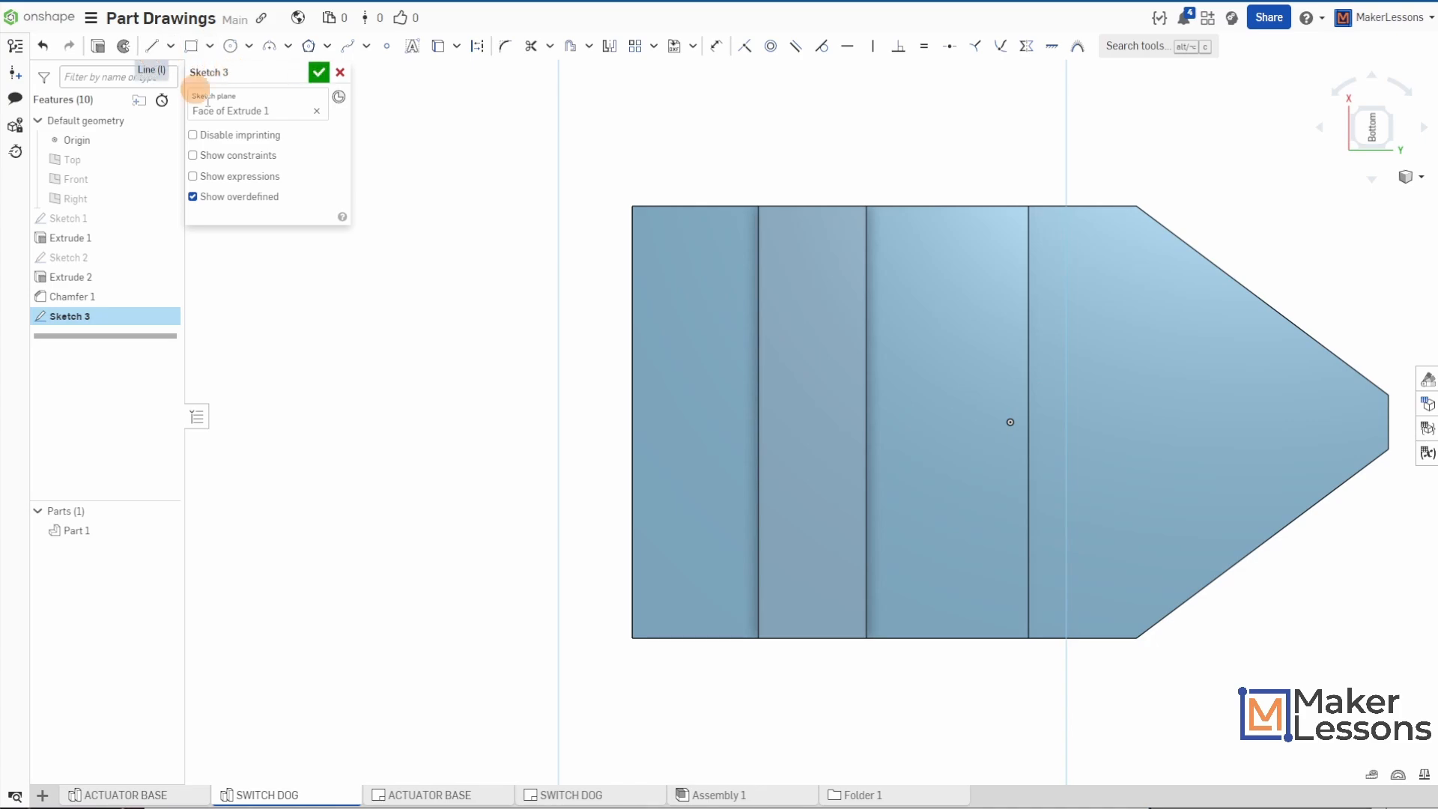
pyautogui.press('l')
pyautogui.press('q')
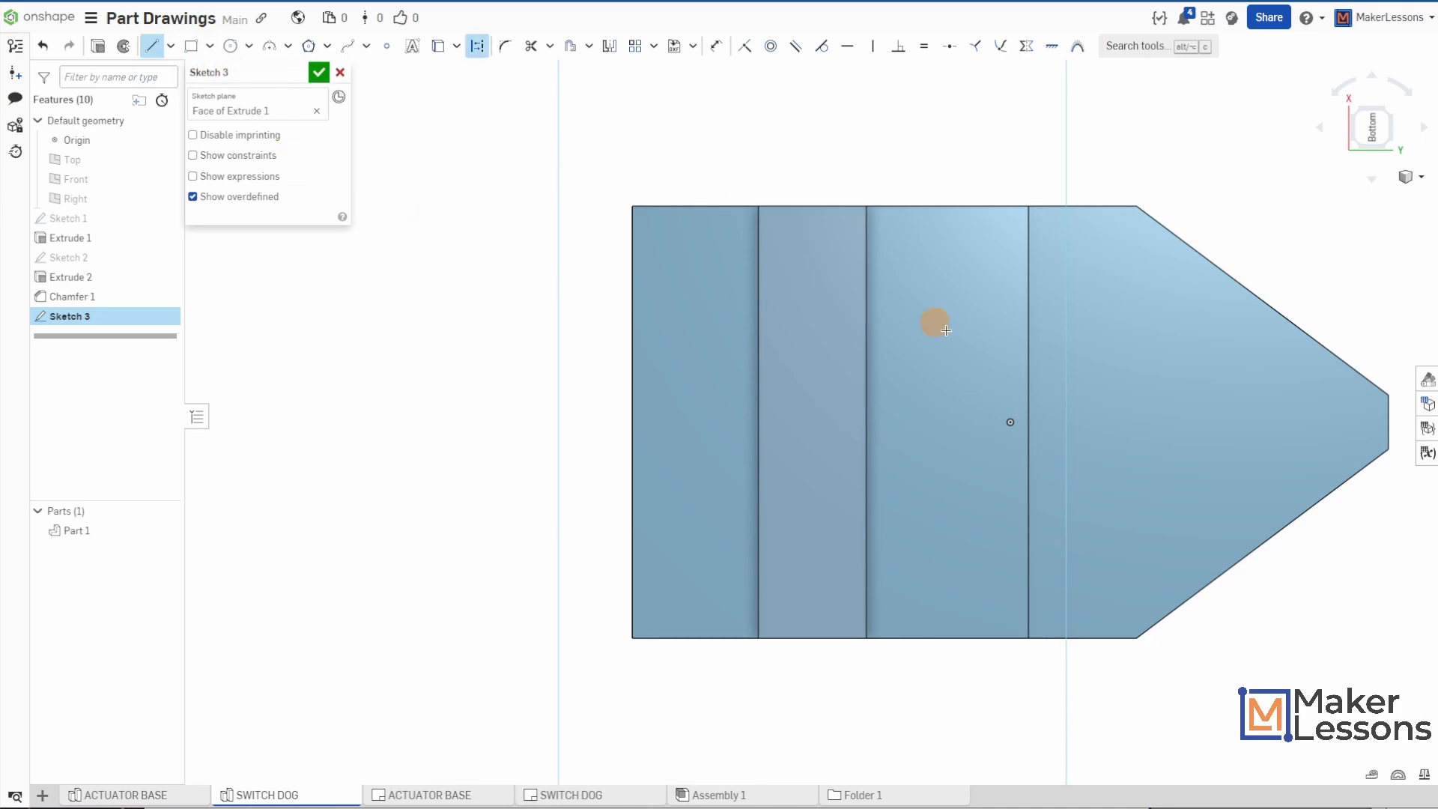
pyautogui.click(866, 421)
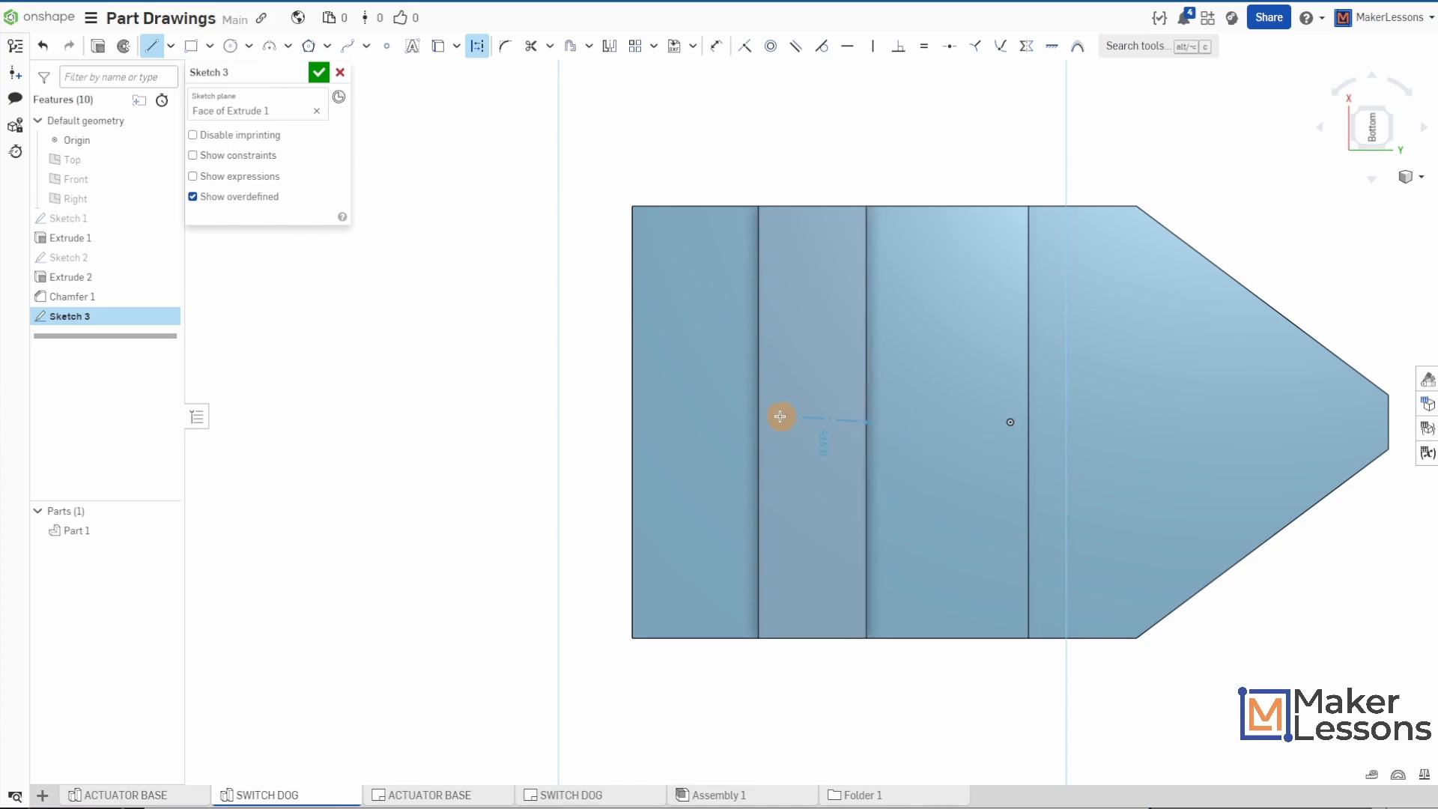
pyautogui.click(759, 421)
pyautogui.press('Escape')
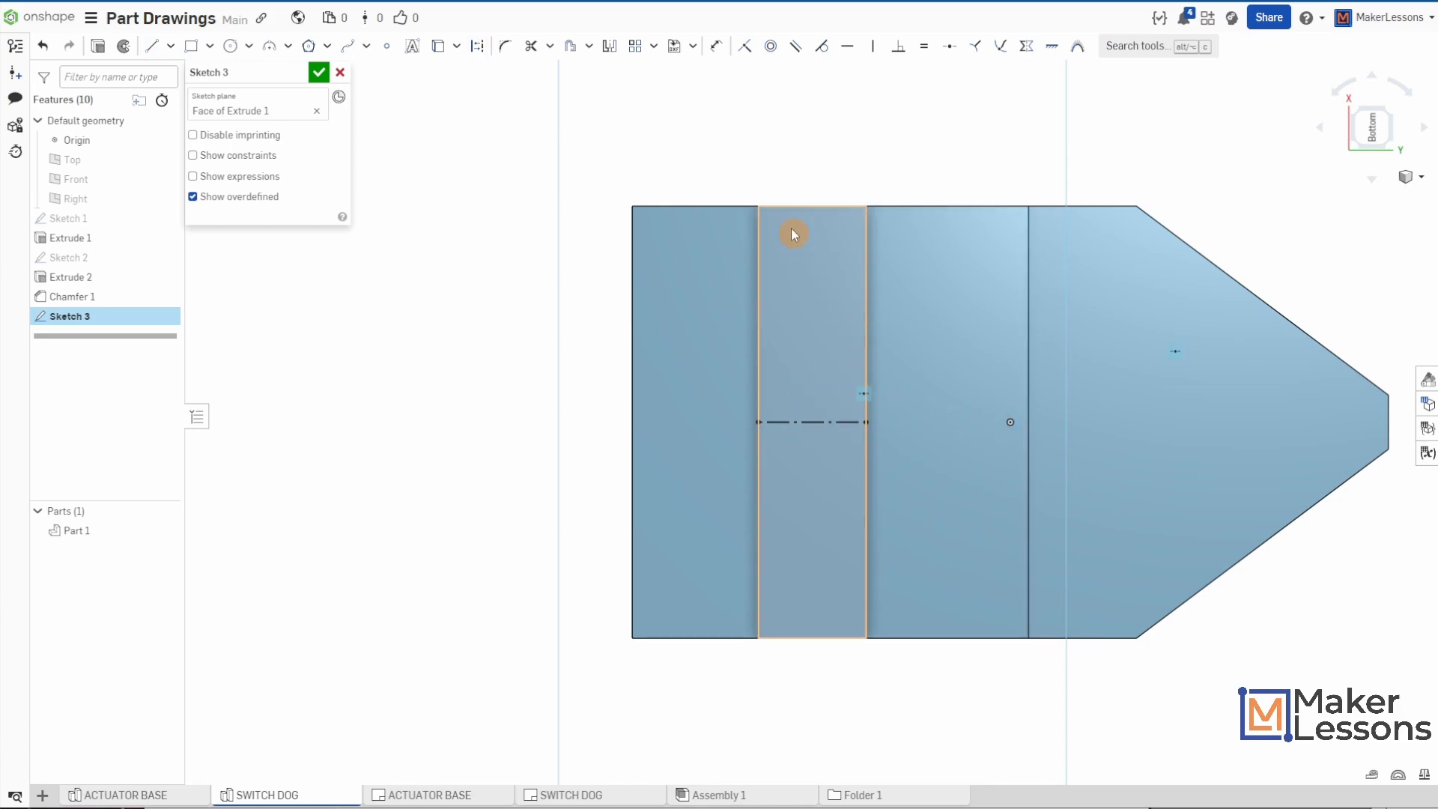
pyautogui.click(386, 46)
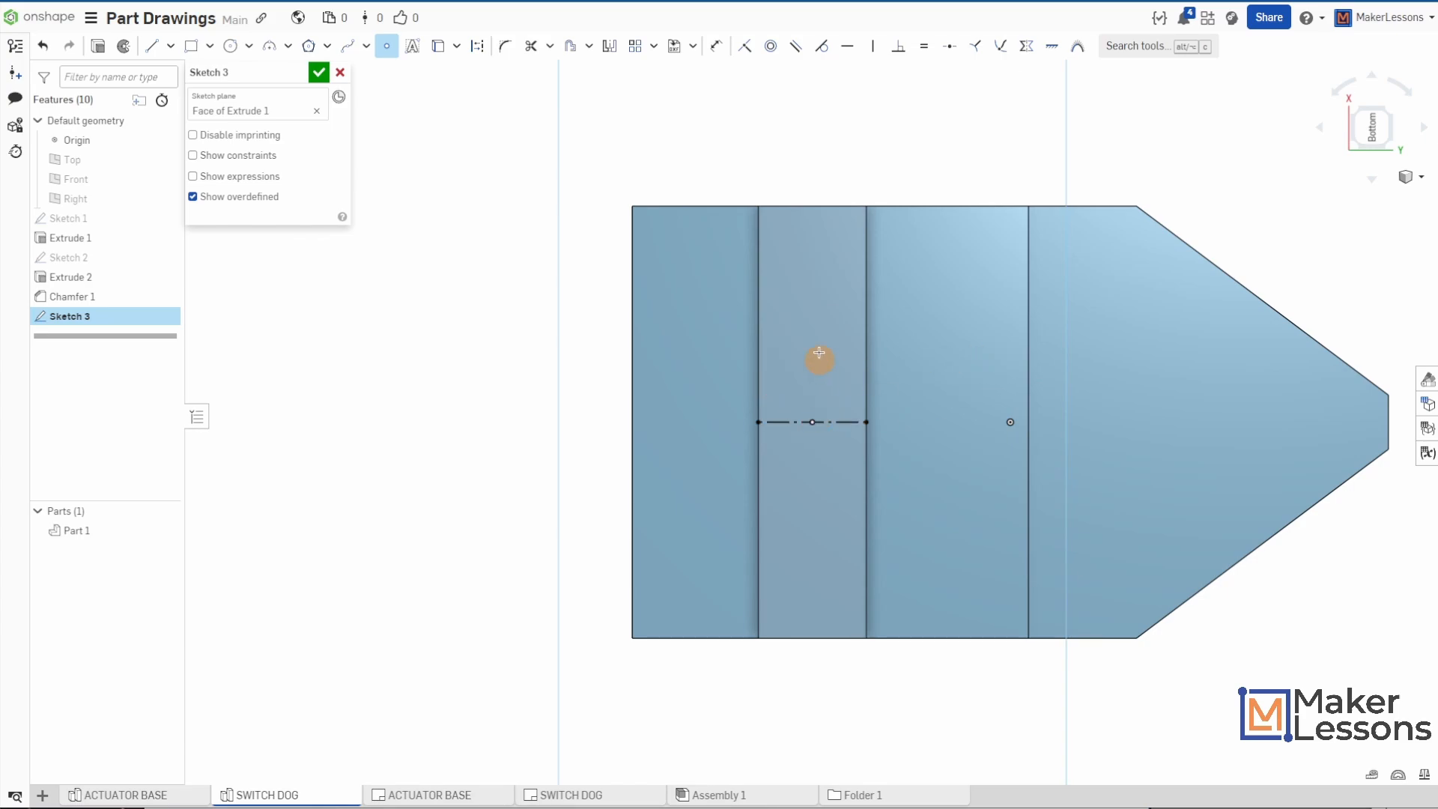
pyautogui.click(318, 72)
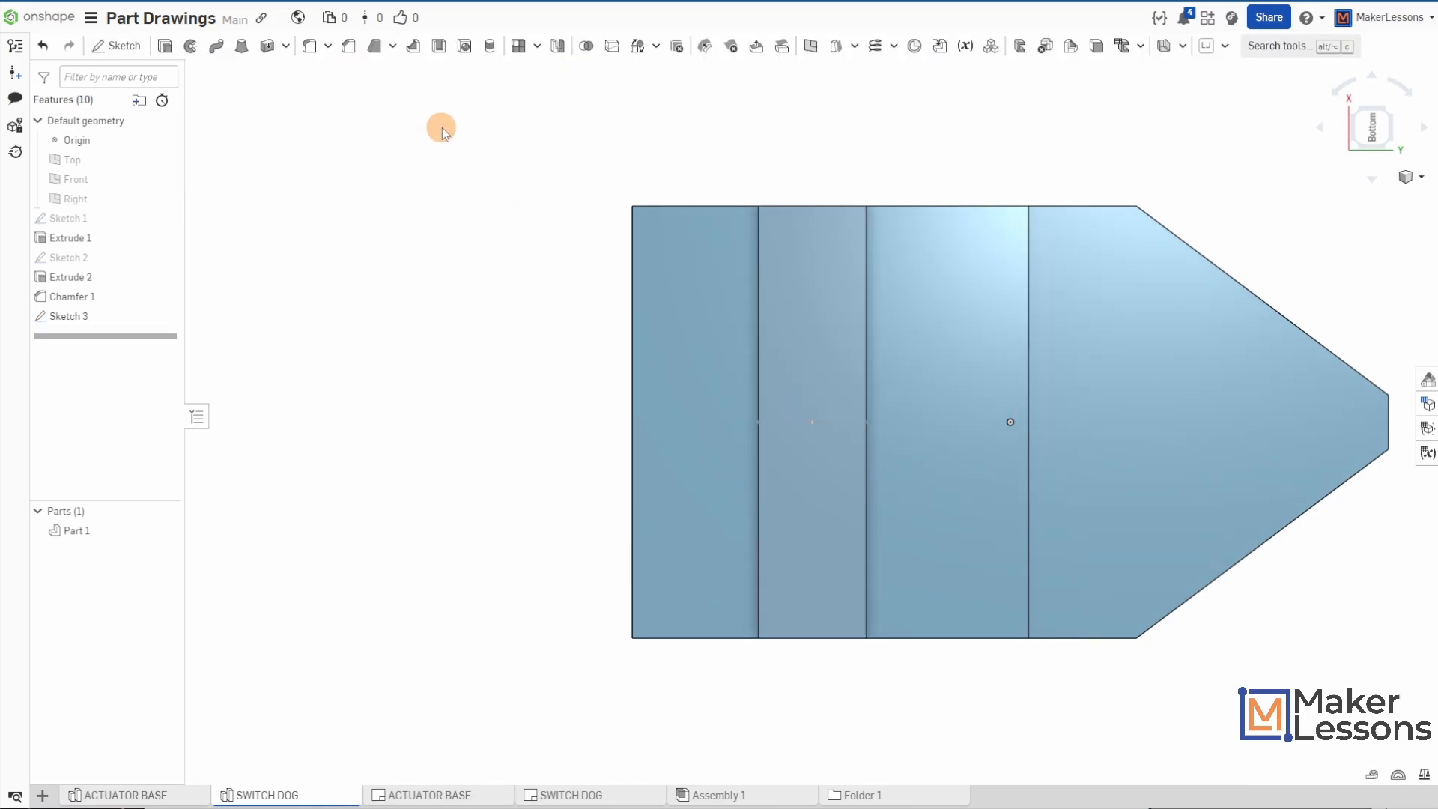
# - Create a simple drilled hole of 1 in diameter, Through all, at the sketch point on the underside strip, and return to the isometric view
pyautogui.click(465, 46)
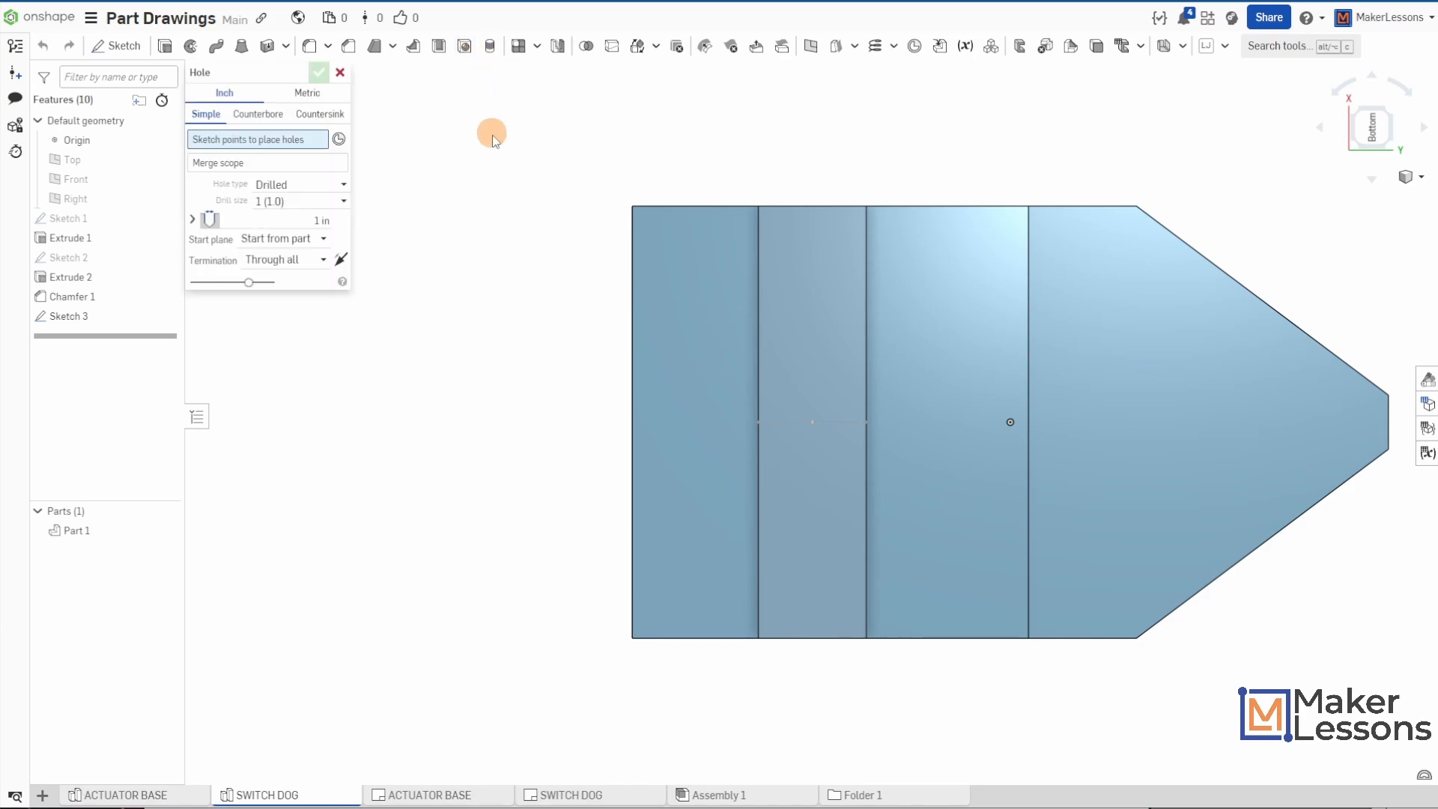
pyautogui.click(300, 202)
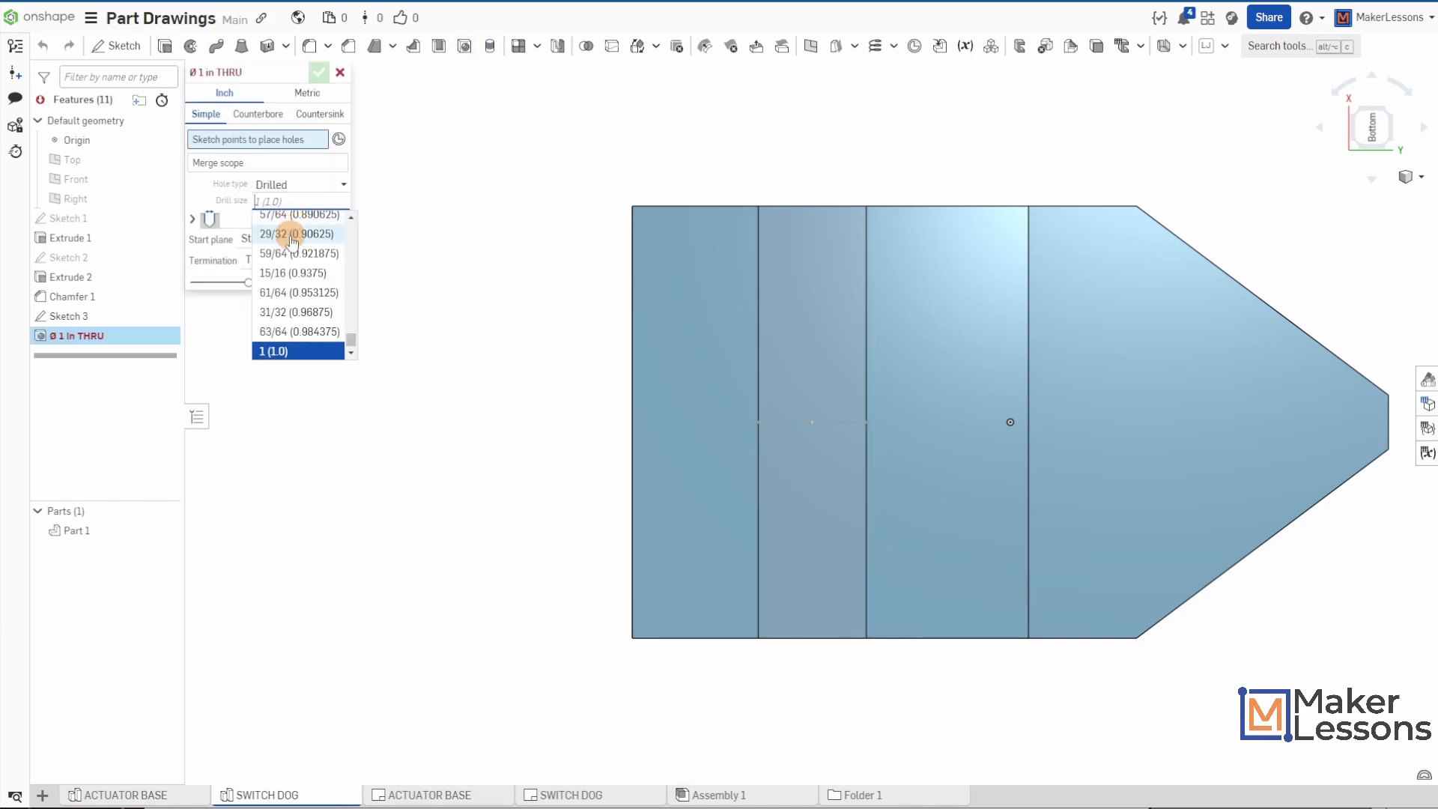
pyautogui.click(279, 350)
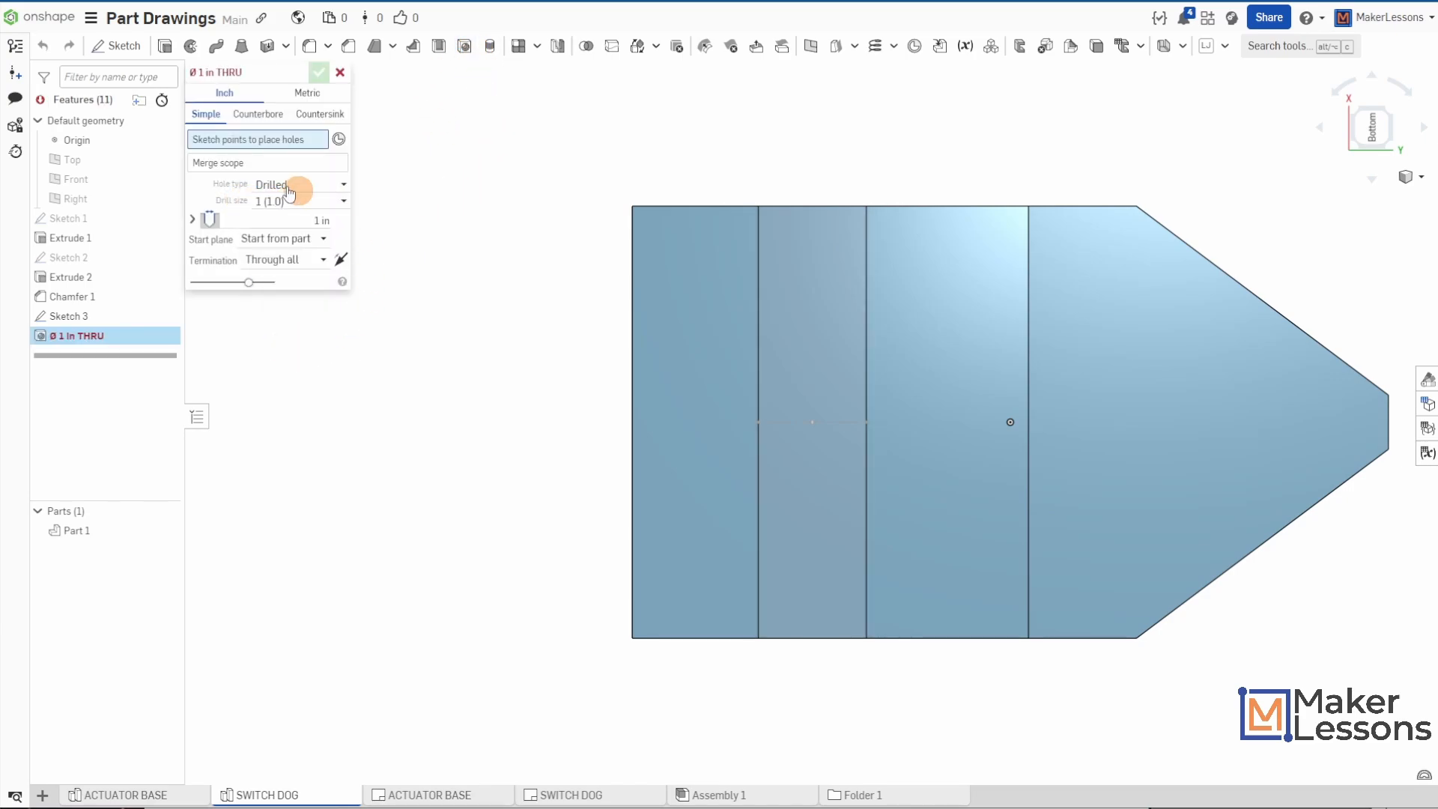
pyautogui.click(812, 423)
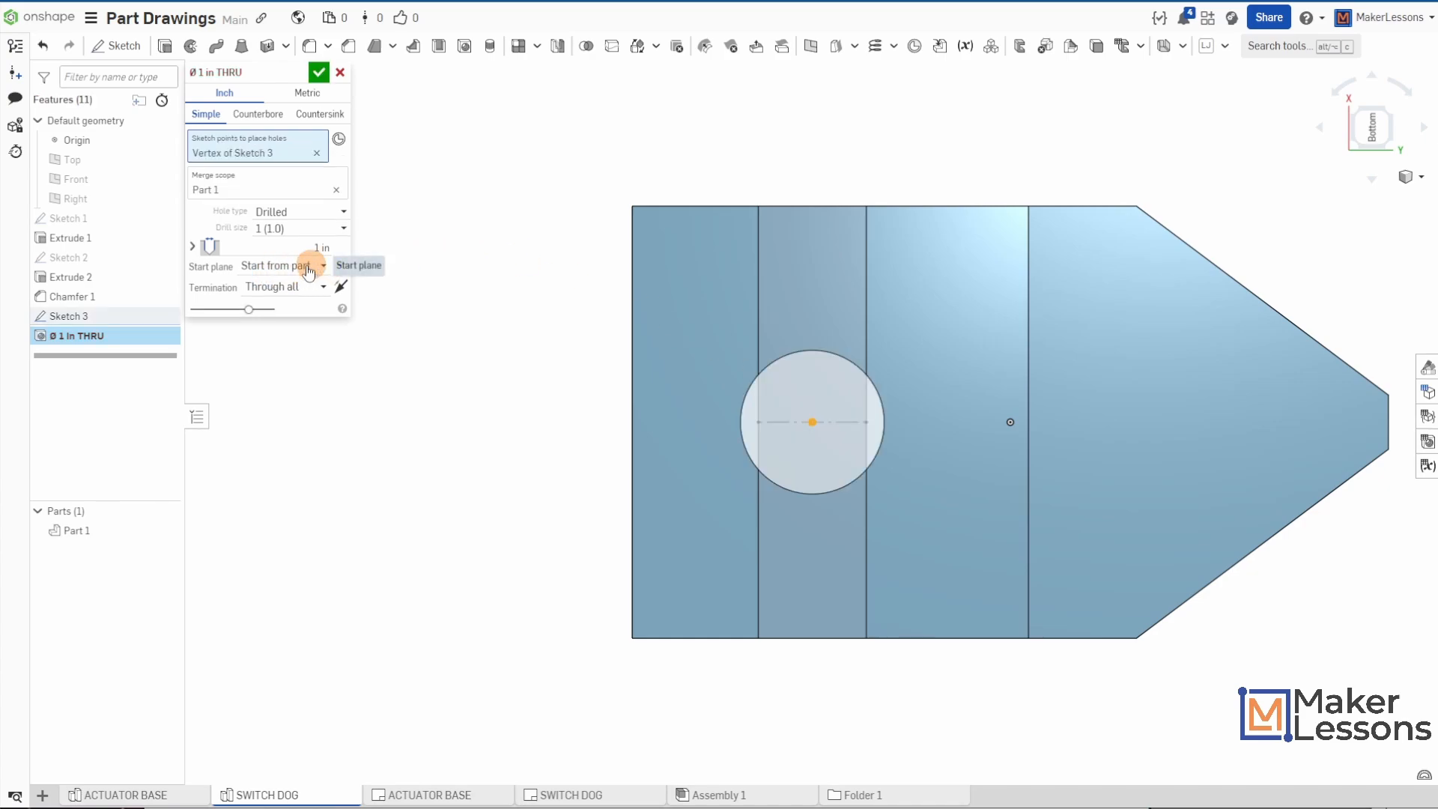
pyautogui.click(318, 72)
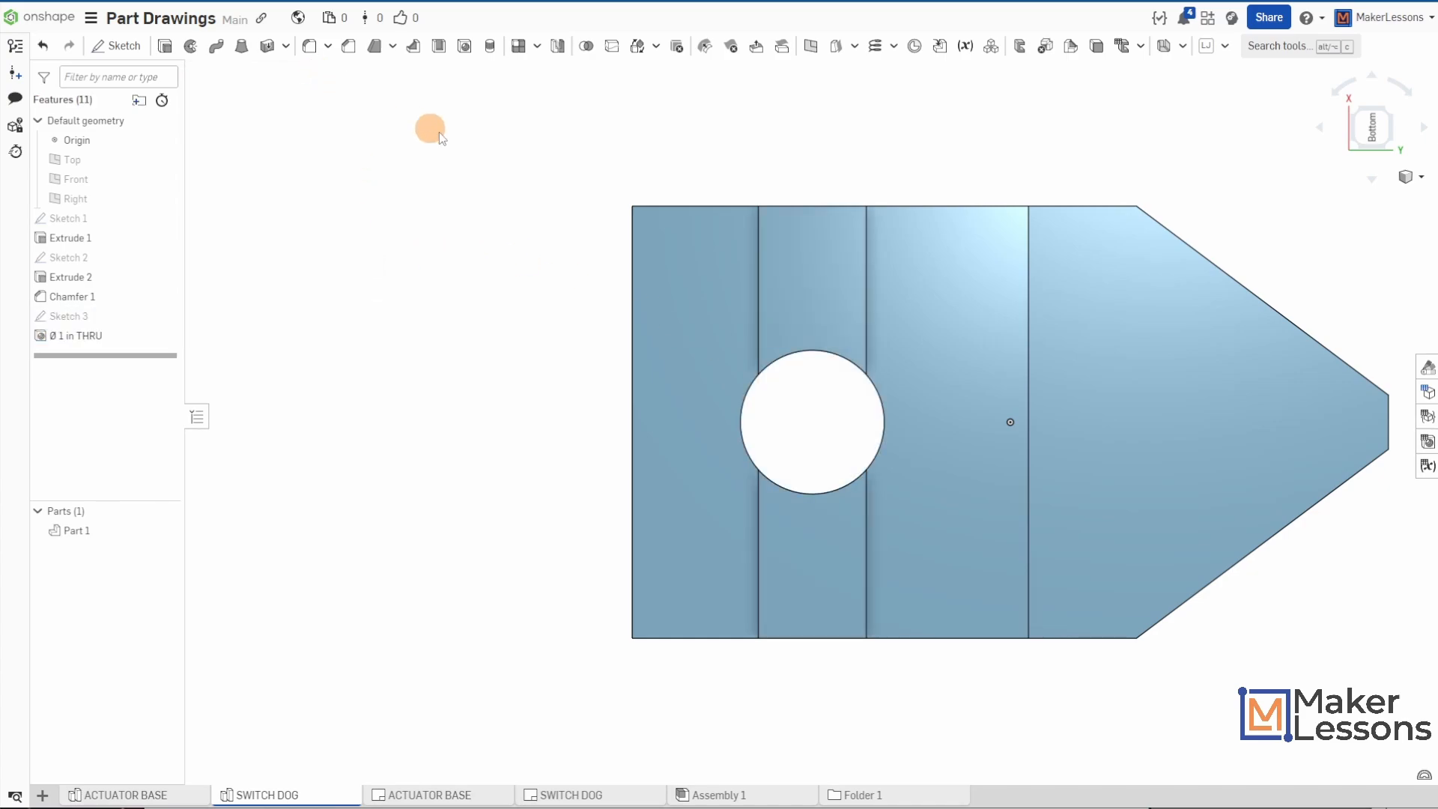
pyautogui.hotkey('shift', '7')
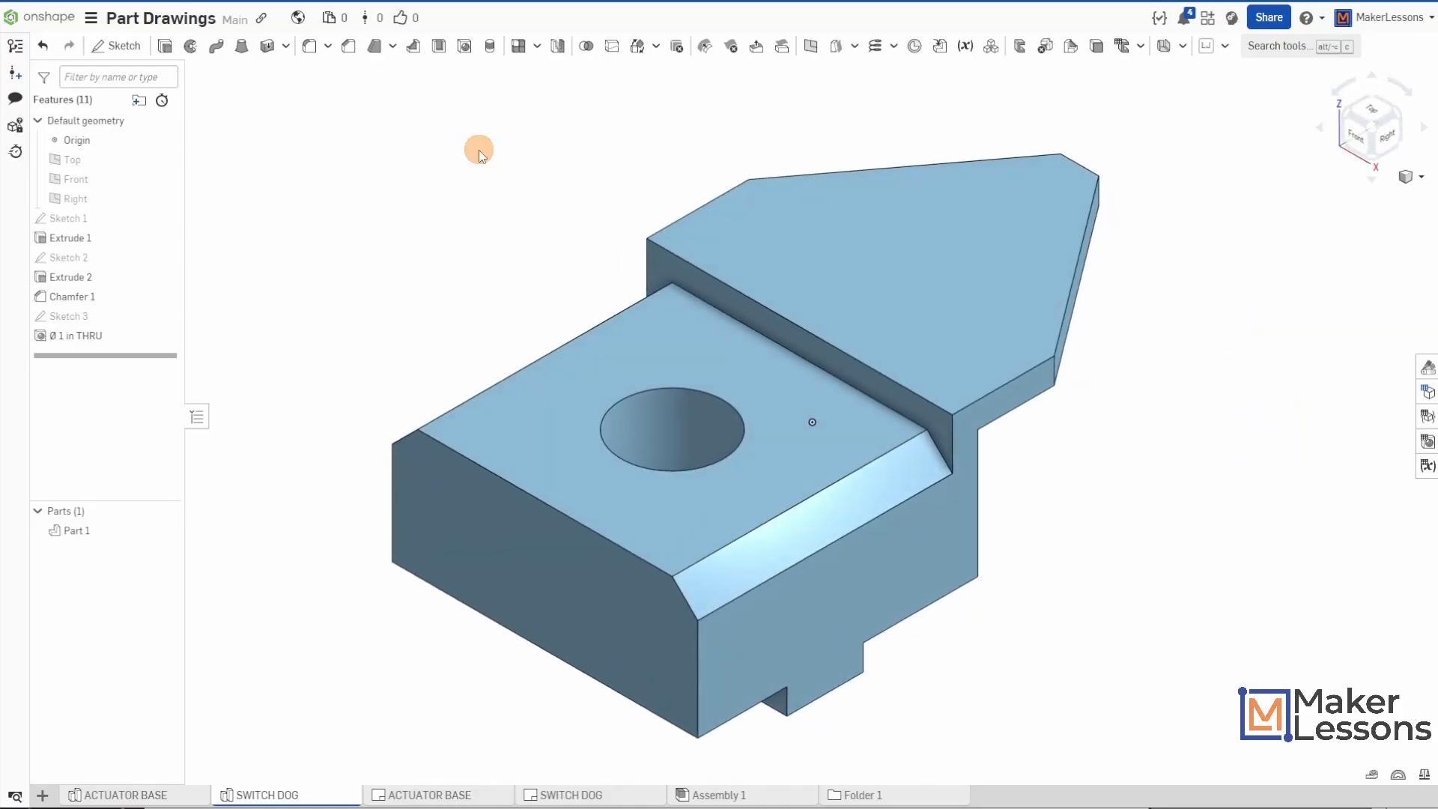